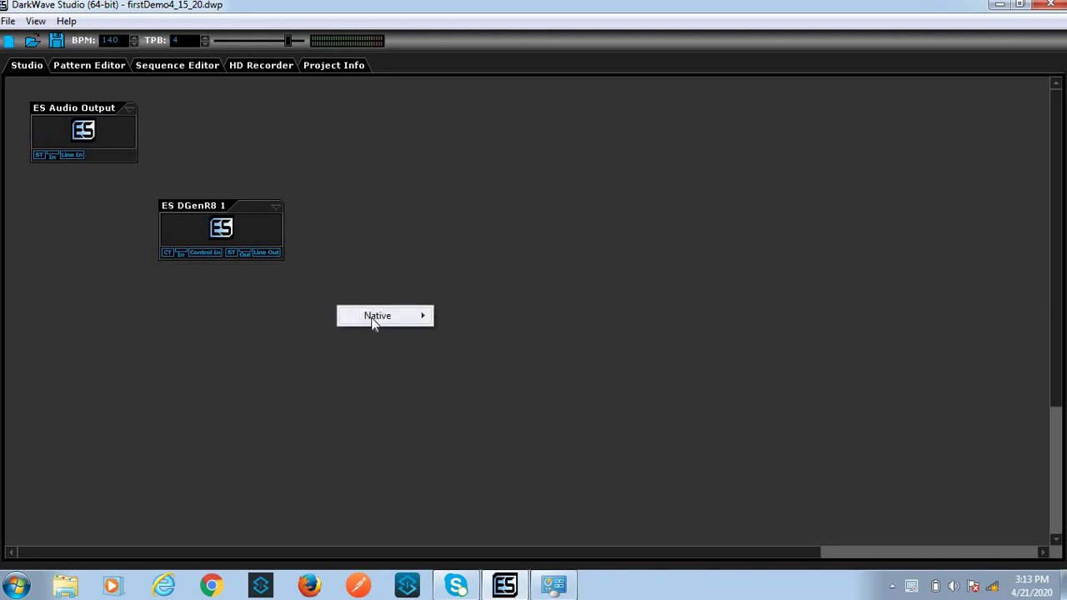
Add an ES Stomp machine and an ES BassHead (Polyphonic) machine to the studio workspace
mouse_move(377, 317)
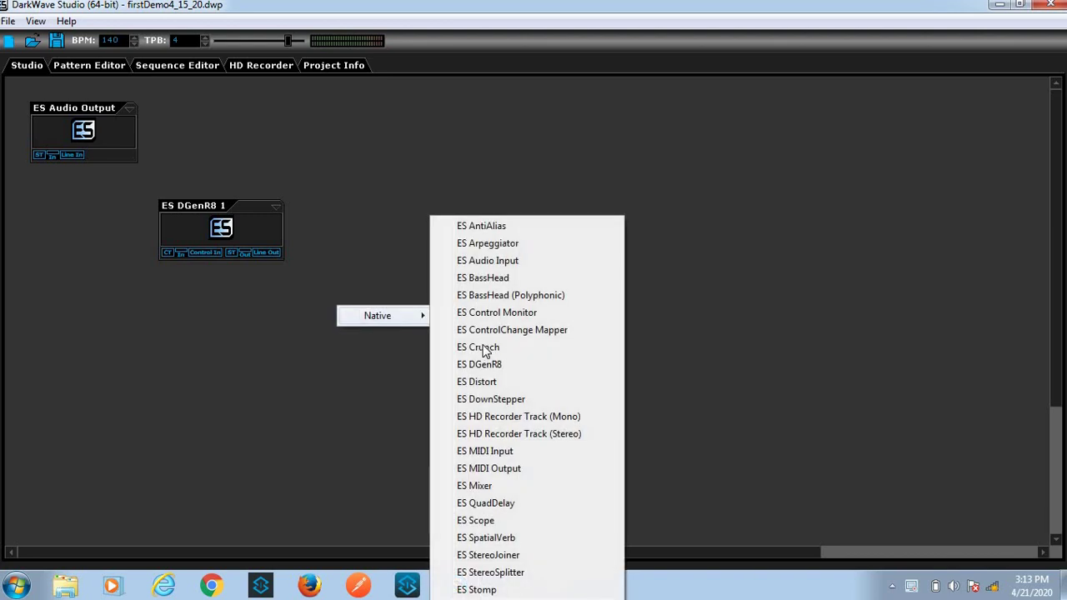
click(477, 589)
right_click(528, 439)
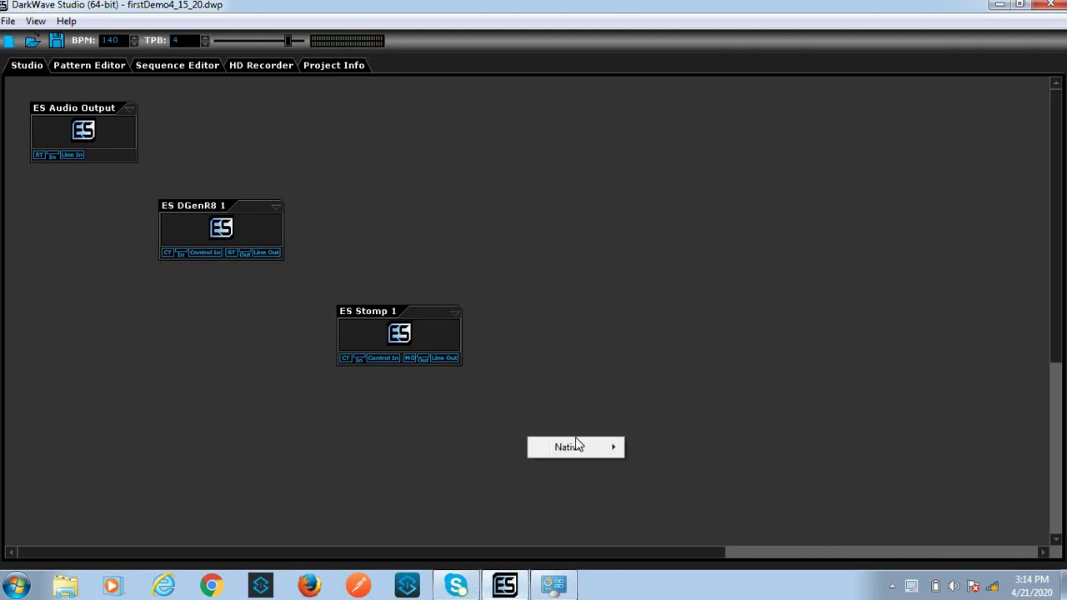
mouse_move(588, 457)
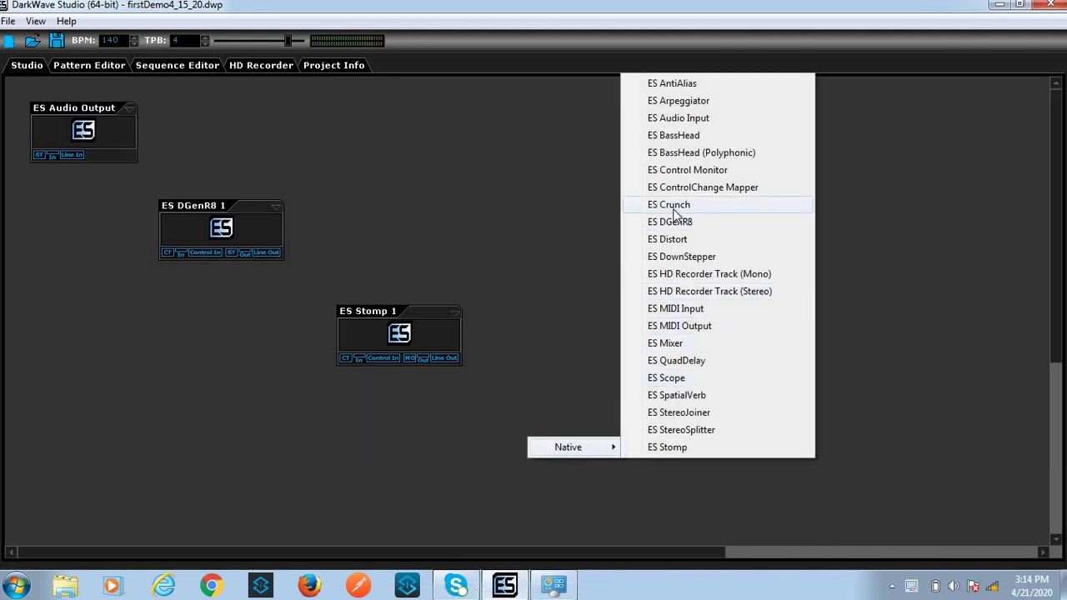
click(678, 153)
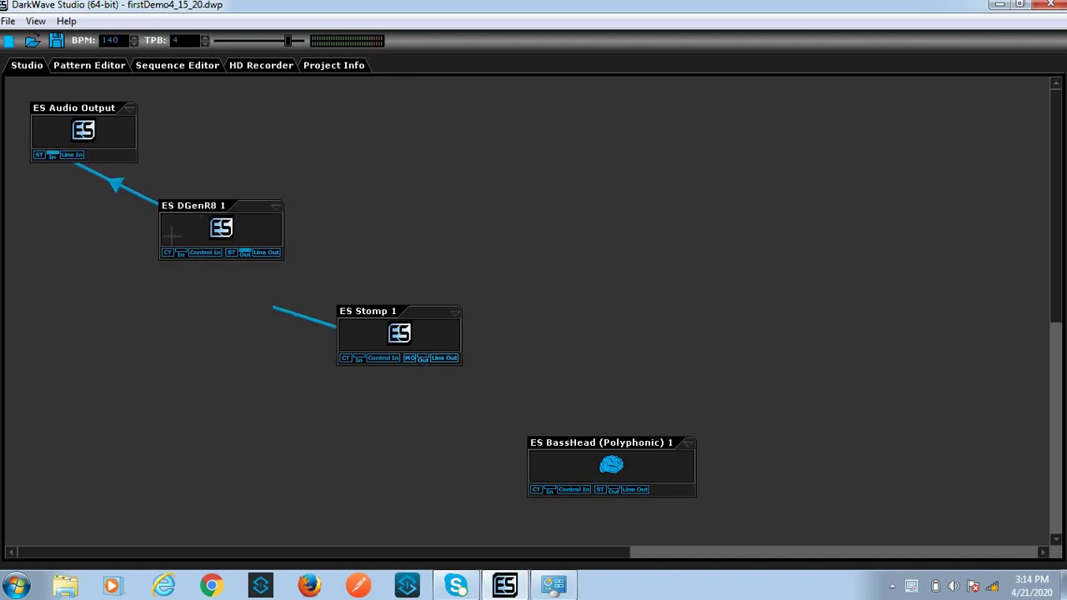
Connect the Stomp and BassHead line outputs to the Audio Output's line input, moving both machines closer to it
drag(171, 235, 244, 253)
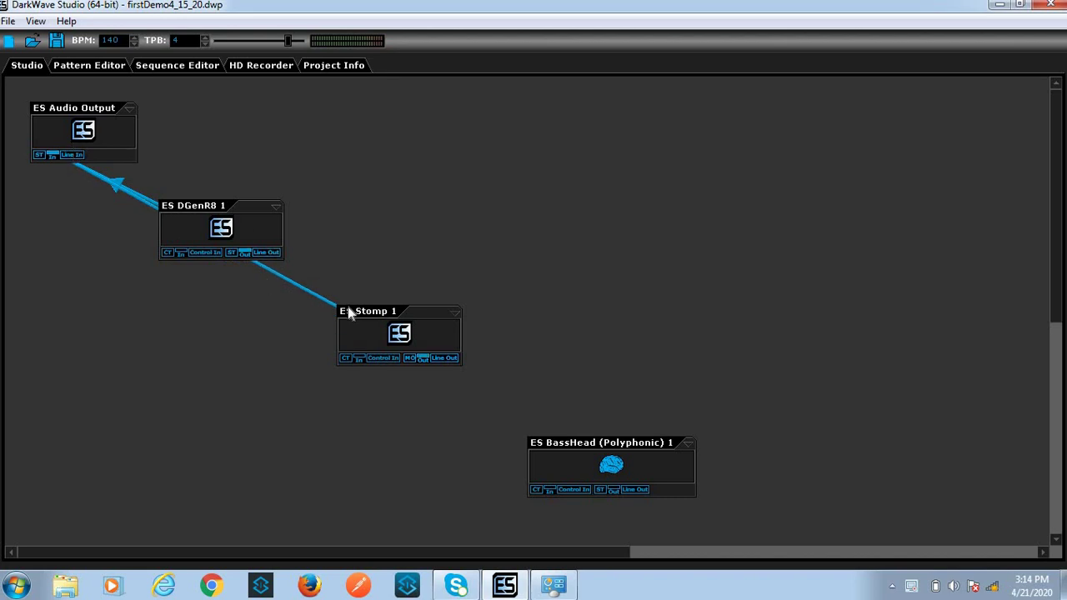
drag(359, 311, 113, 286)
drag(577, 443, 214, 362)
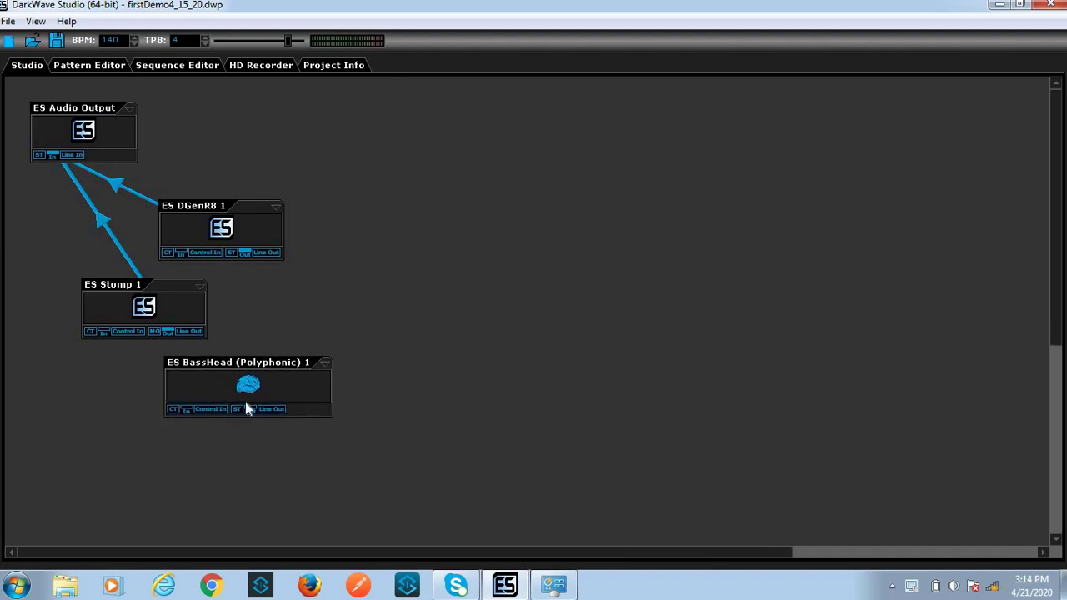
drag(100, 190, 75, 149)
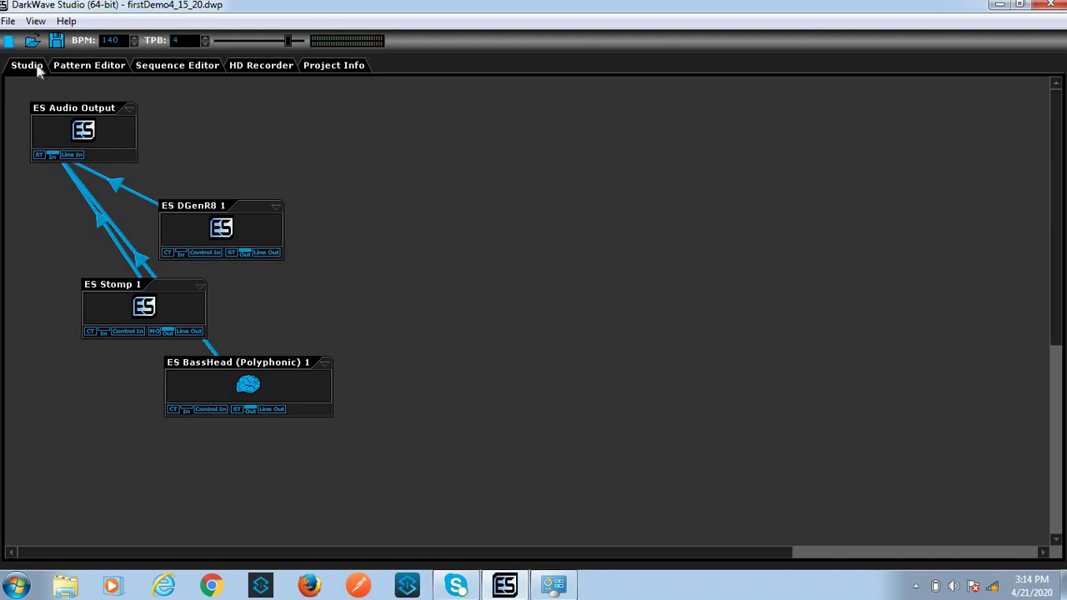
Switch to pattern editing, select the ES DGenR8 1 drum machine and add a new pattern for its Control In
click(89, 66)
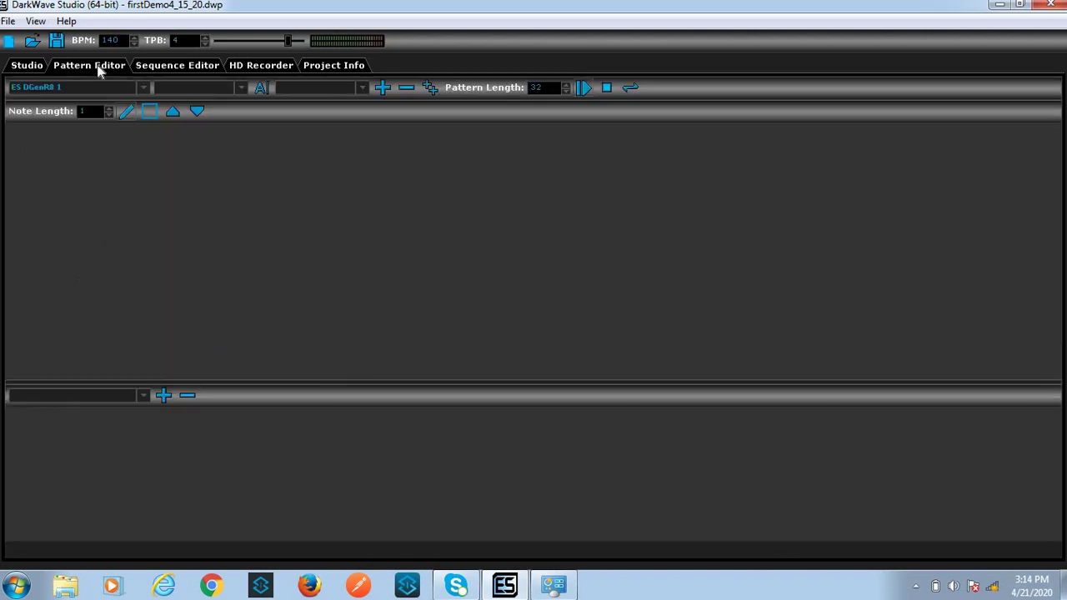
click(143, 89)
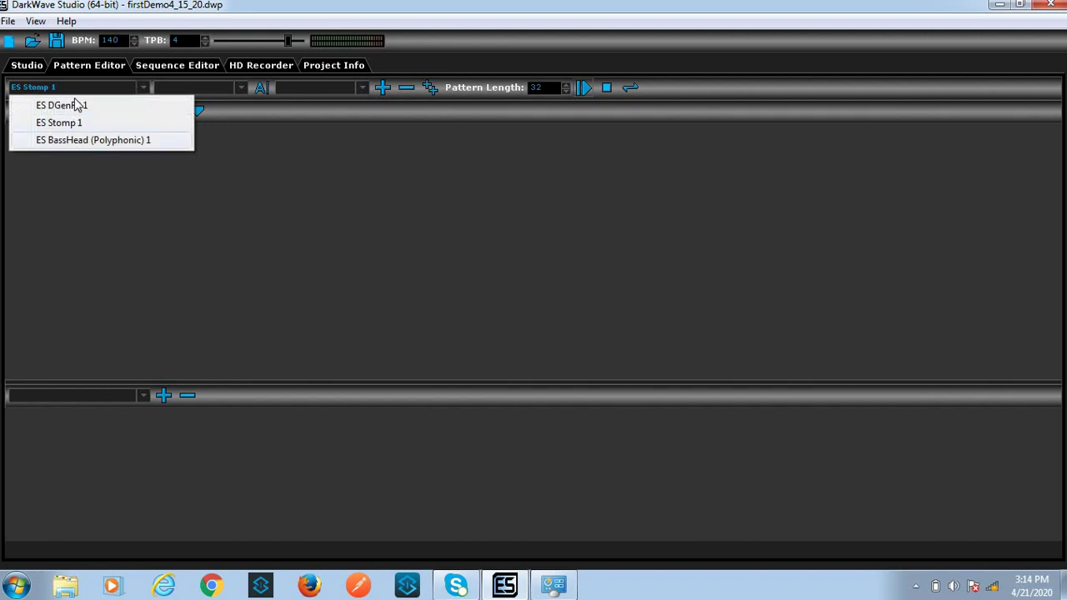
click(238, 164)
click(142, 90)
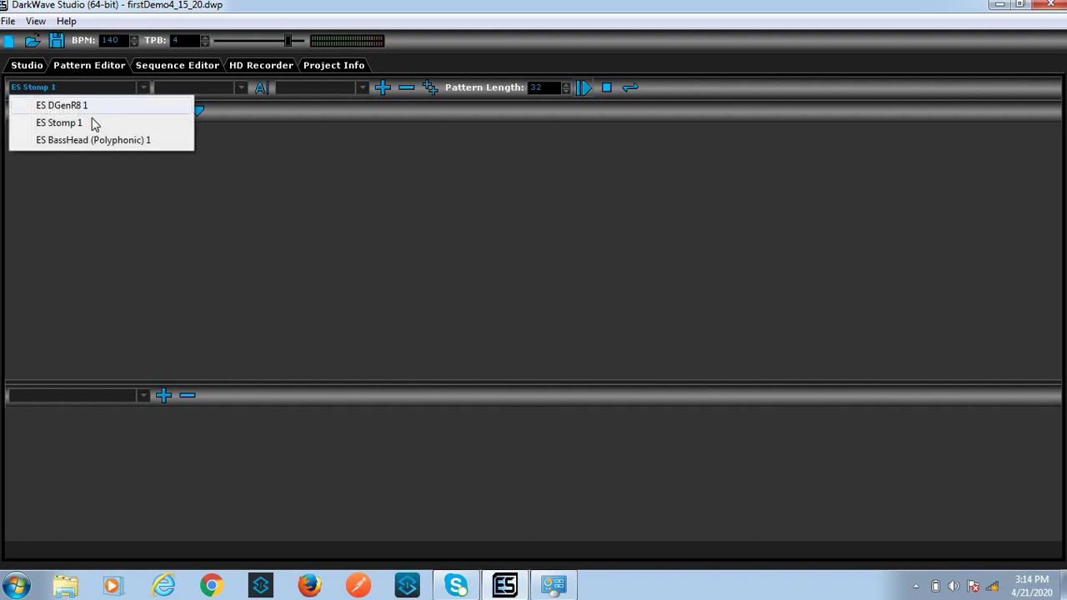
click(89, 106)
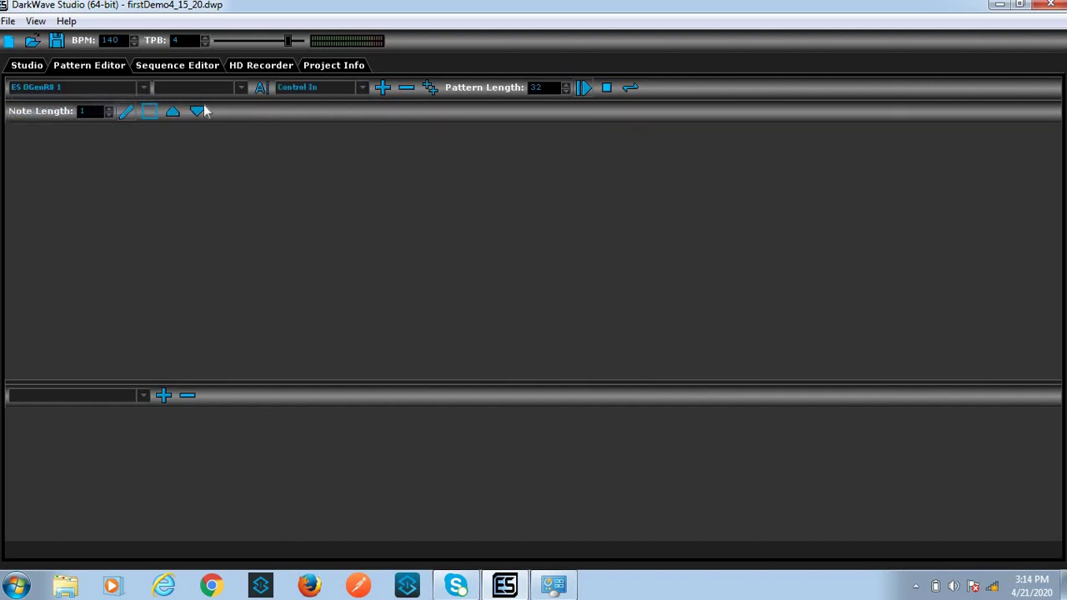
click(383, 88)
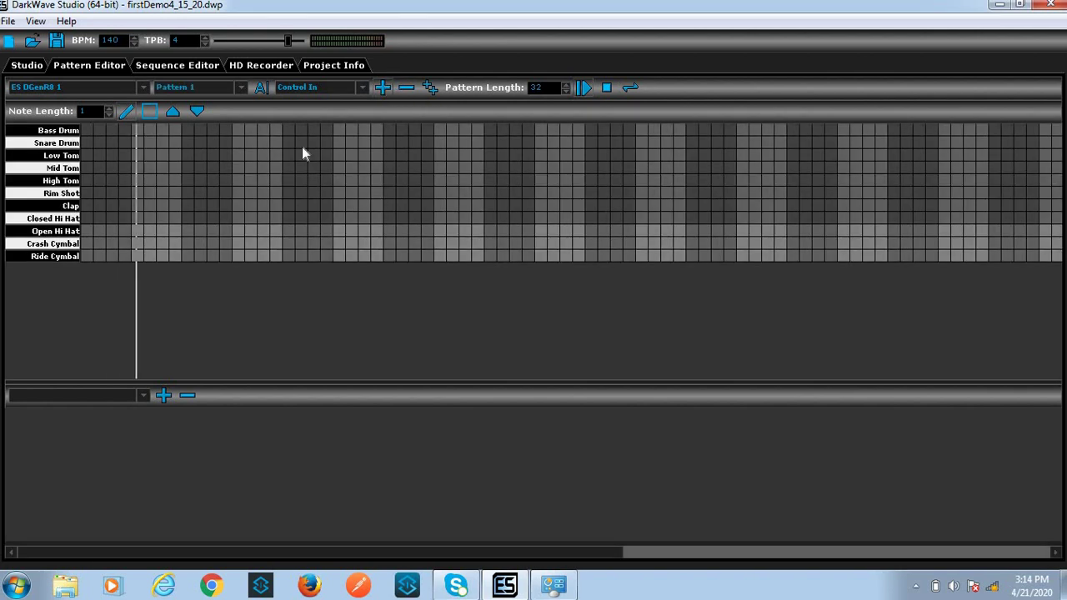
Place bass drum notes on the first step of each of the first nine beats, four steps apart
click(87, 130)
click(137, 130)
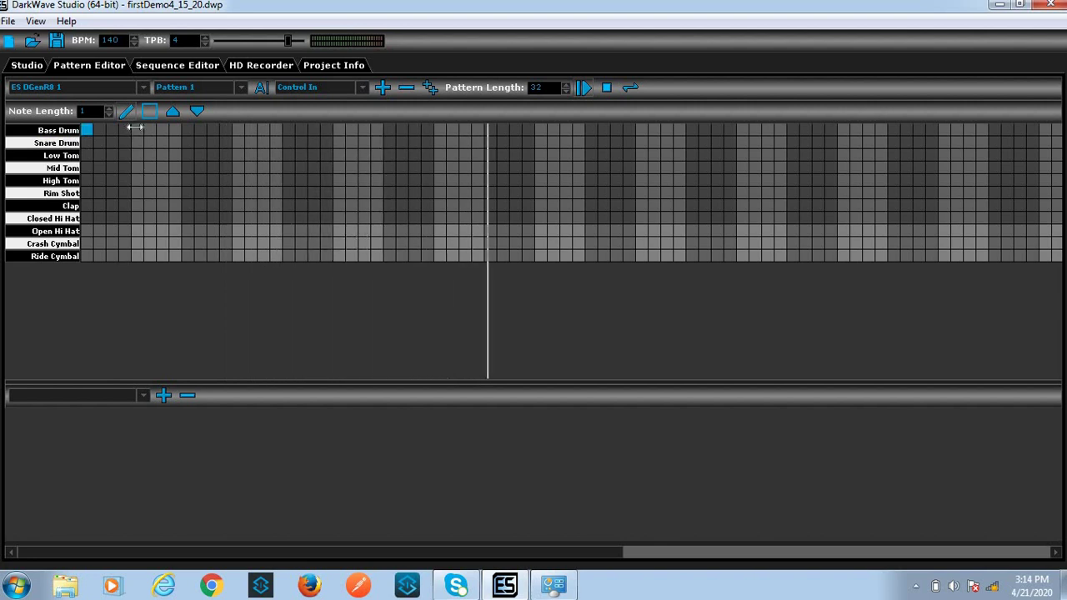
click(187, 130)
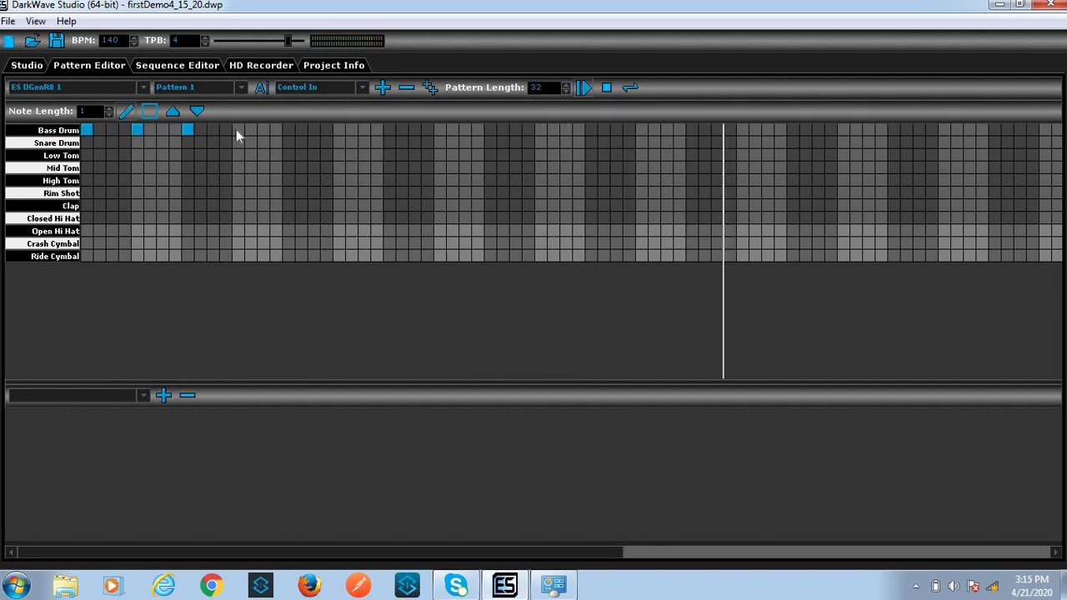
click(238, 130)
click(289, 130)
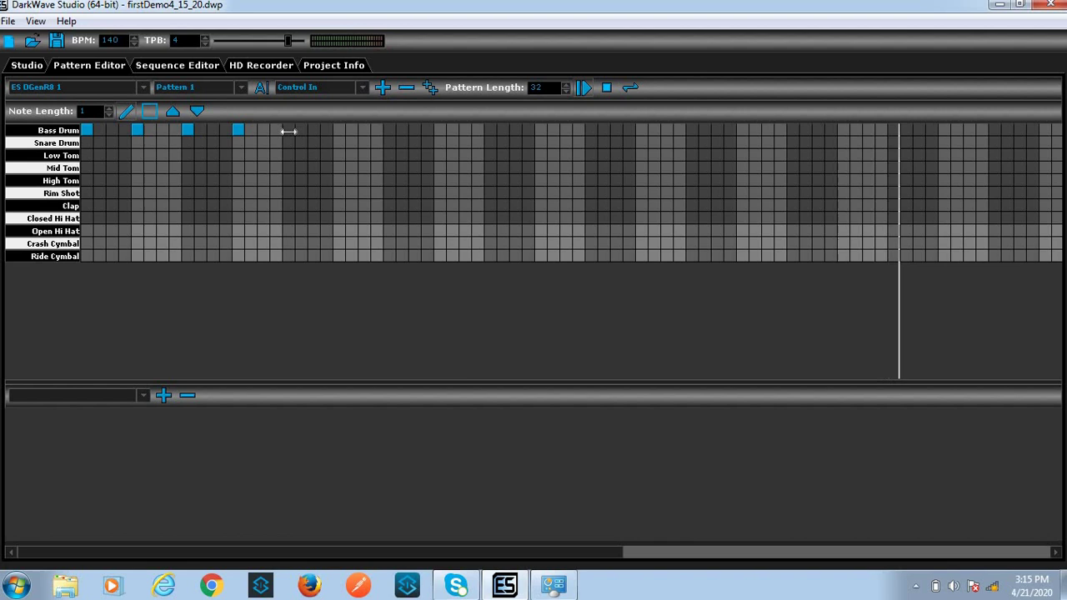
click(337, 130)
click(389, 130)
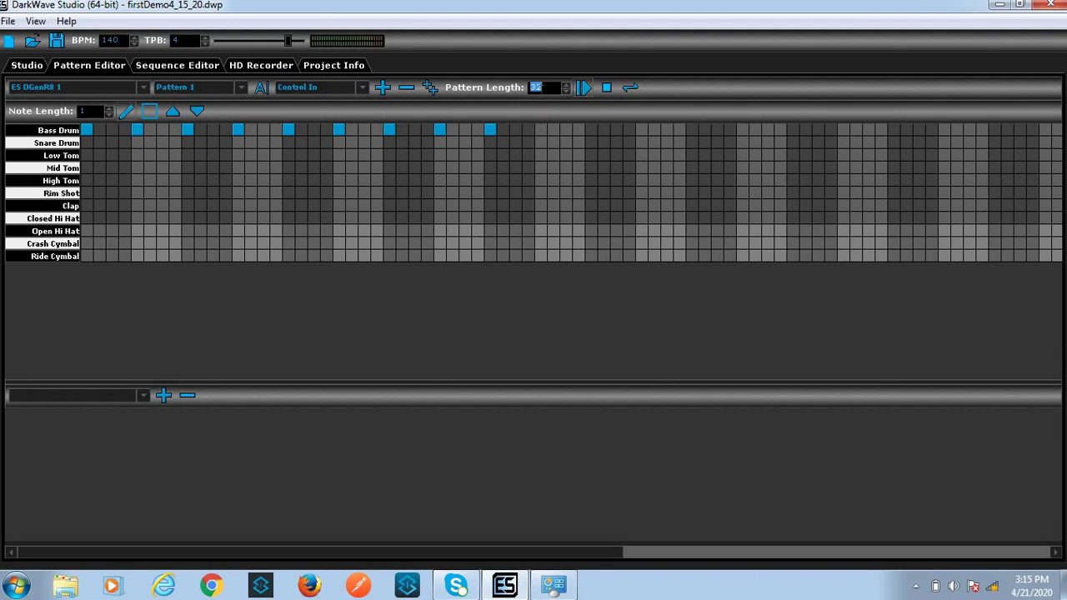
Shorten the drum pattern, trying a length of 10 and settling on 16
text(40)
key(Return)
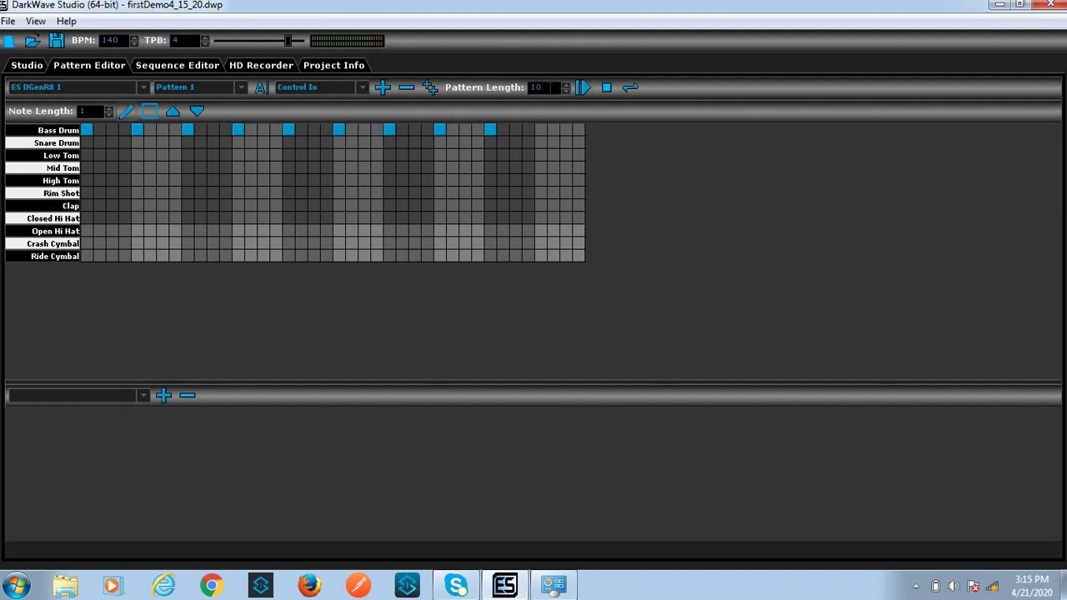
key(Return)
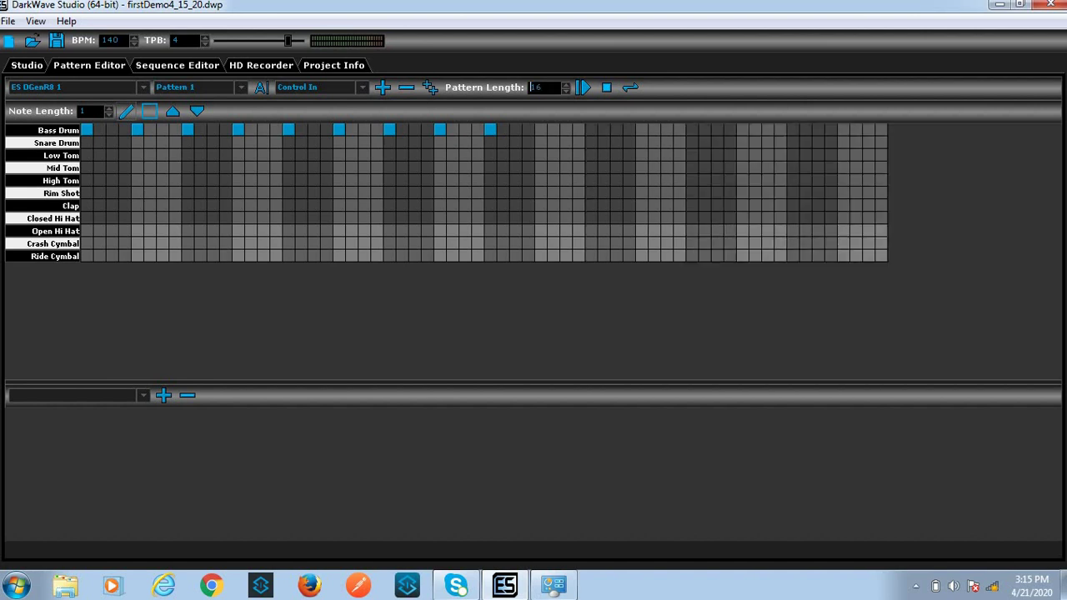
Continue the bass drum notes on every remaining beat through beat 16 and play the pattern
click(541, 129)
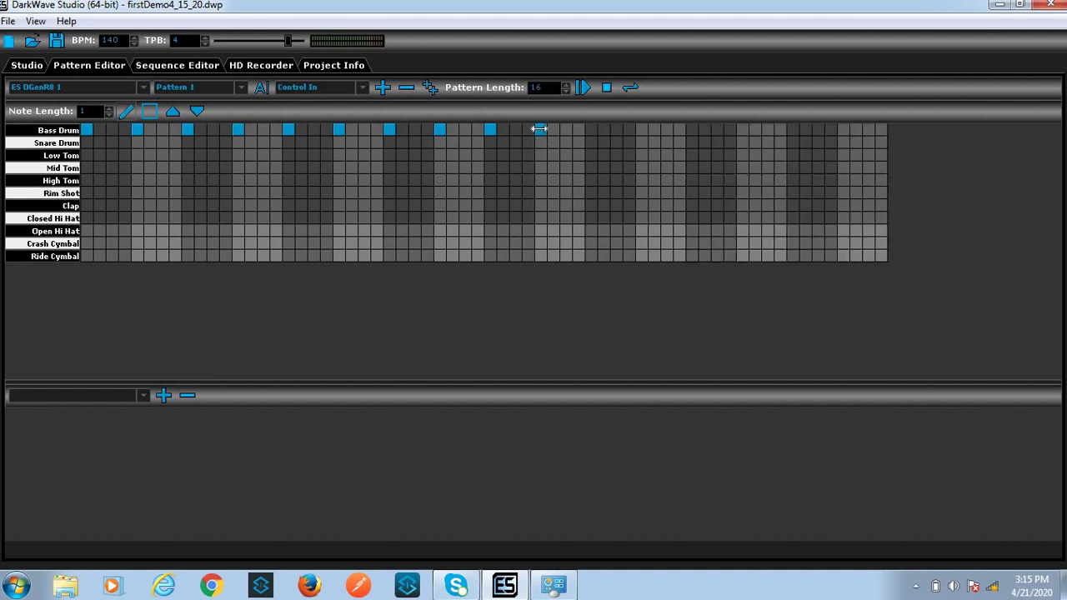
click(589, 130)
click(583, 90)
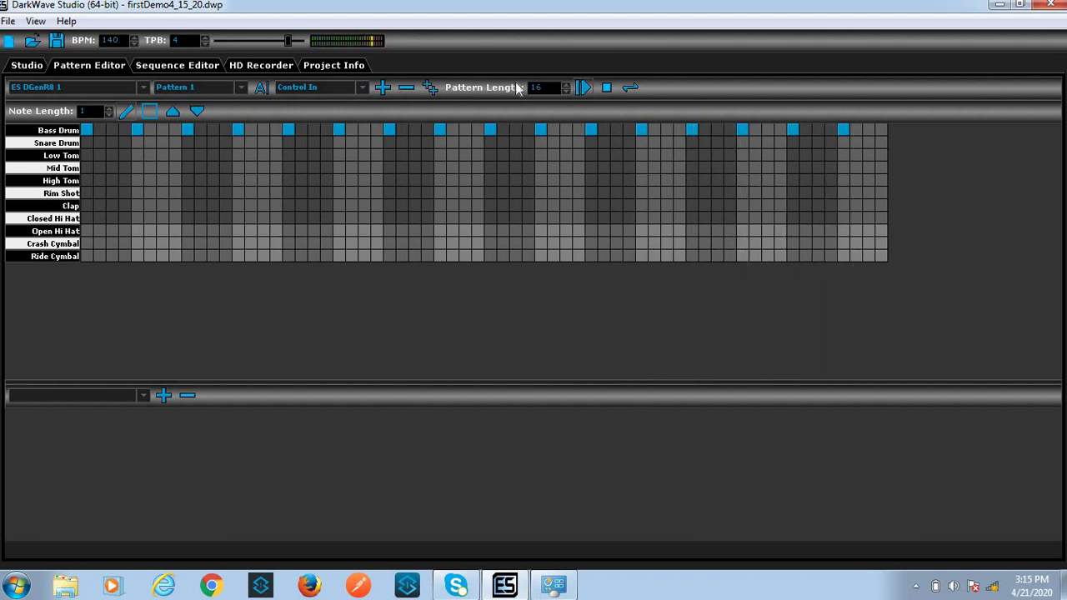
Play the pattern in a loop and place snare drum notes on the first step of each of the first eleven beats
click(88, 143)
click(585, 87)
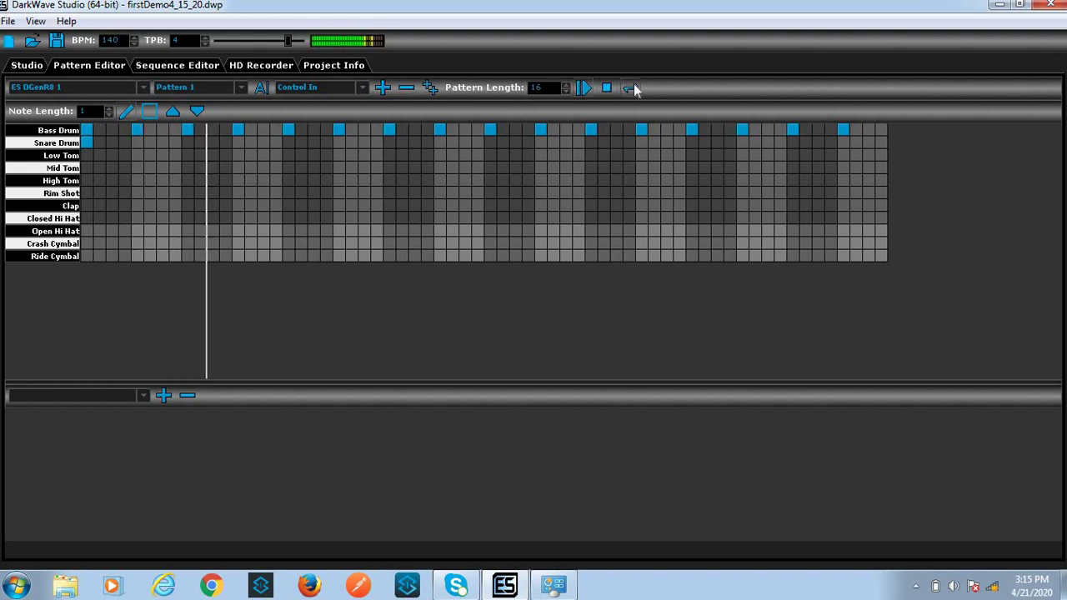
click(149, 143)
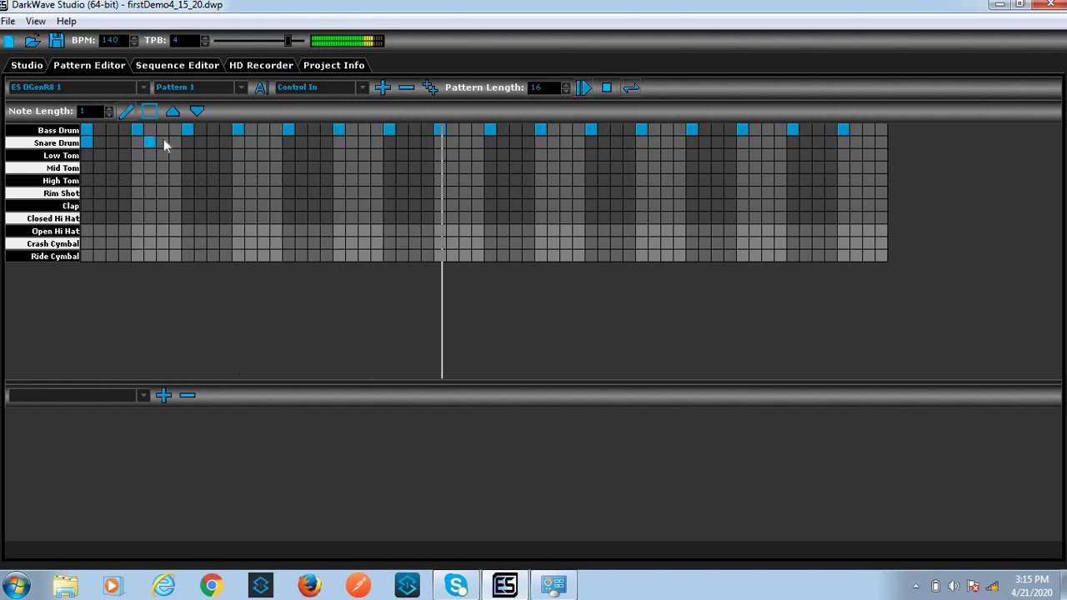
click(150, 142)
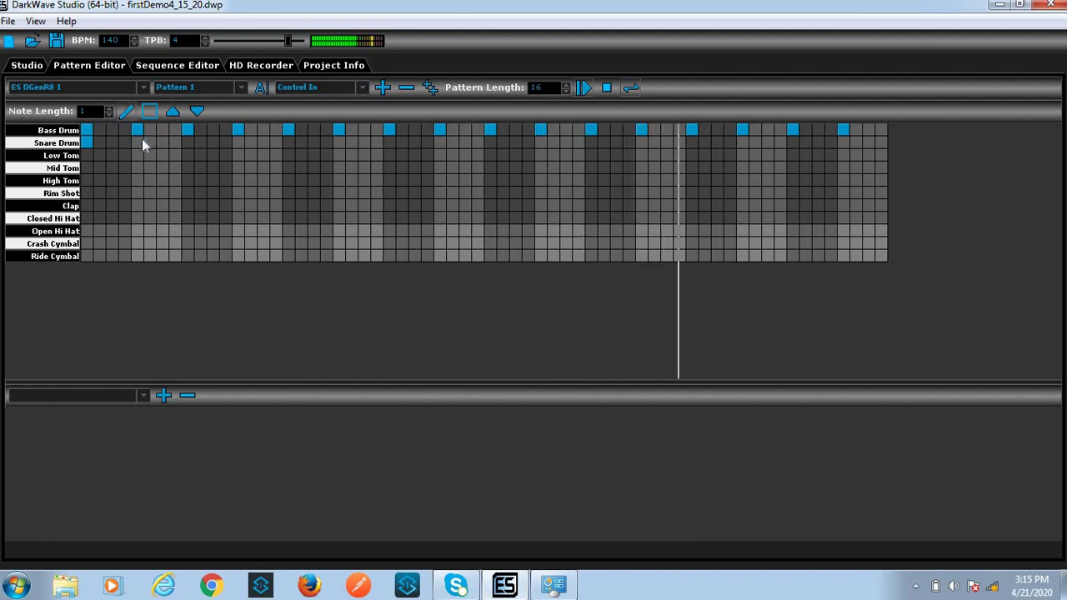
click(140, 142)
click(187, 143)
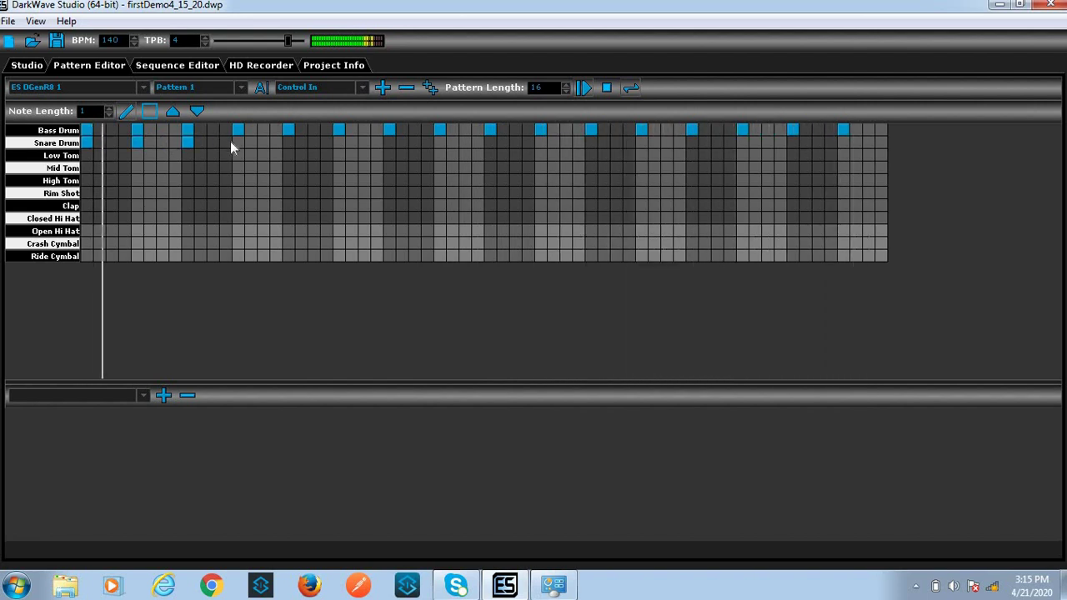
click(228, 142)
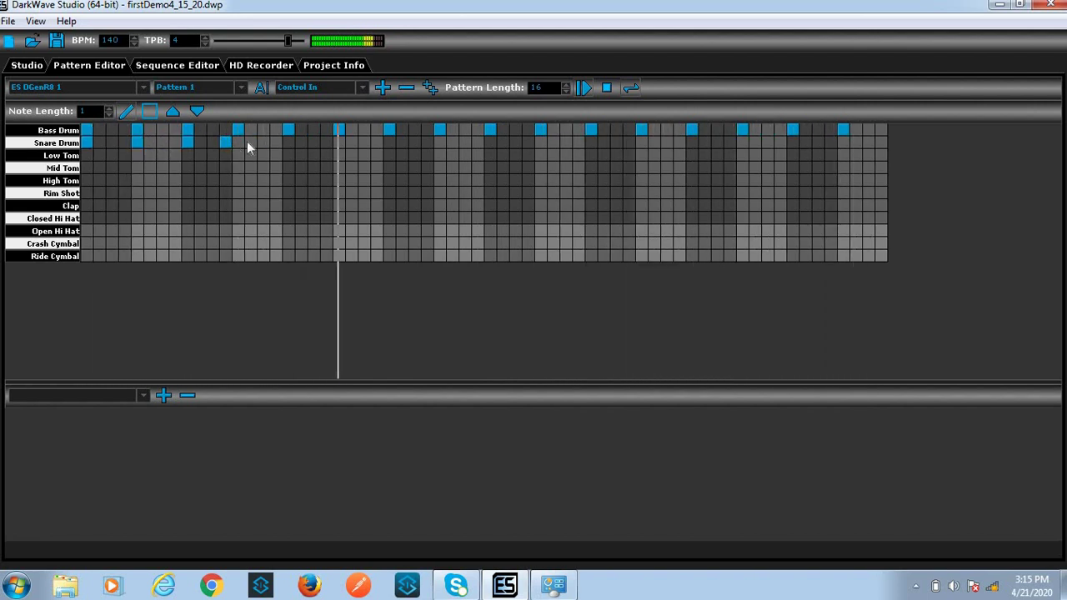
click(225, 142)
click(237, 142)
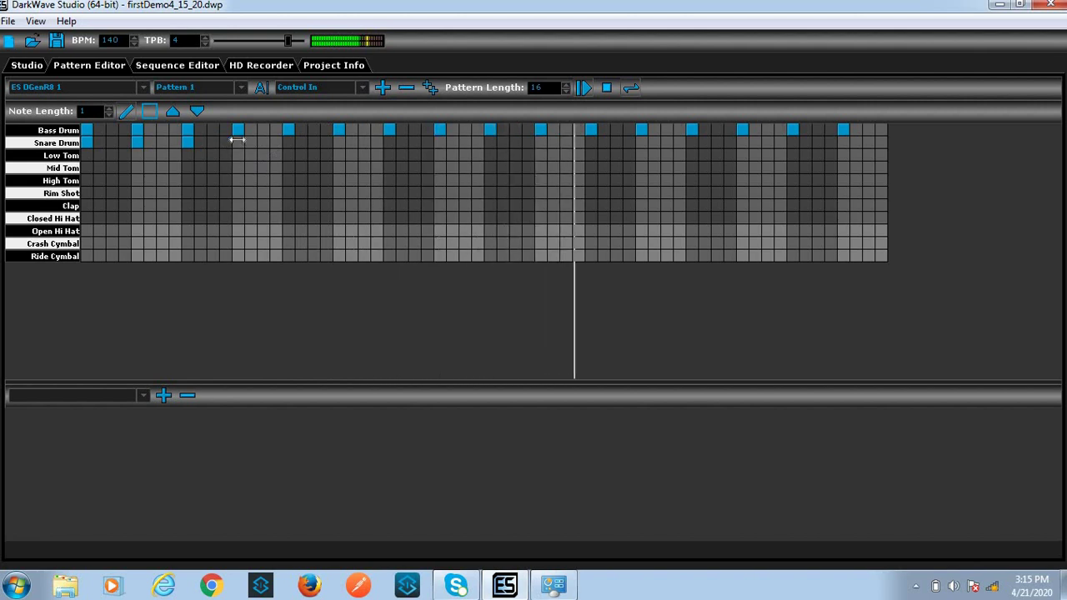
click(288, 143)
click(338, 142)
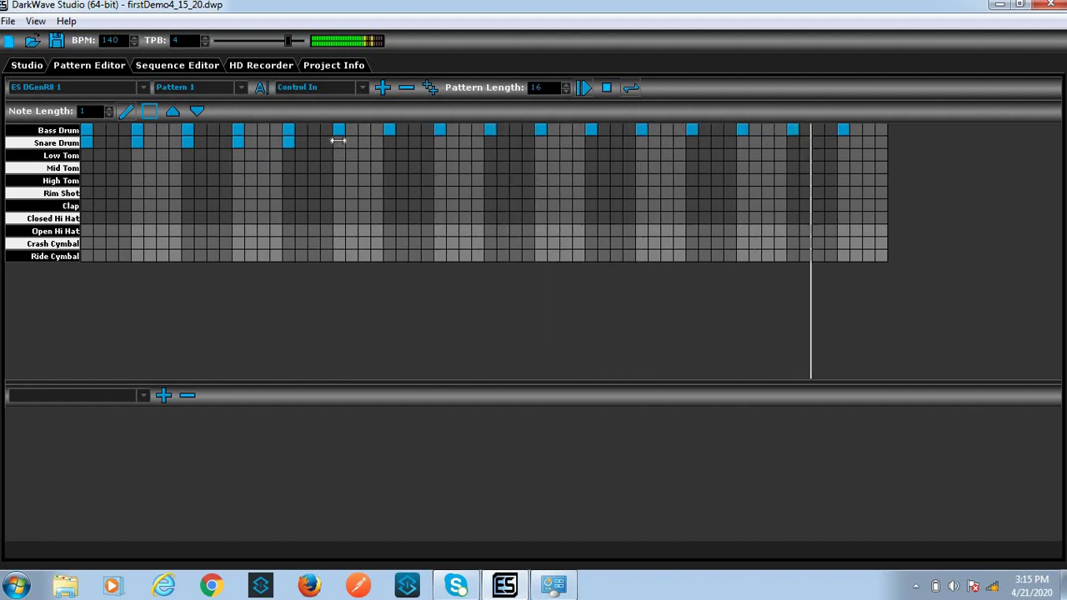
click(389, 142)
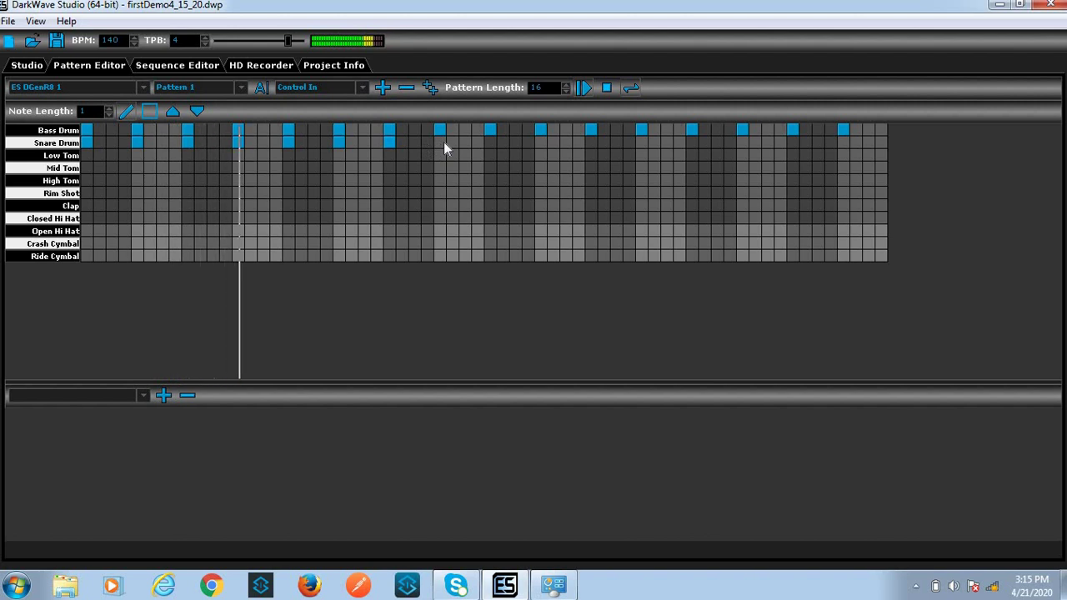
click(443, 142)
click(490, 141)
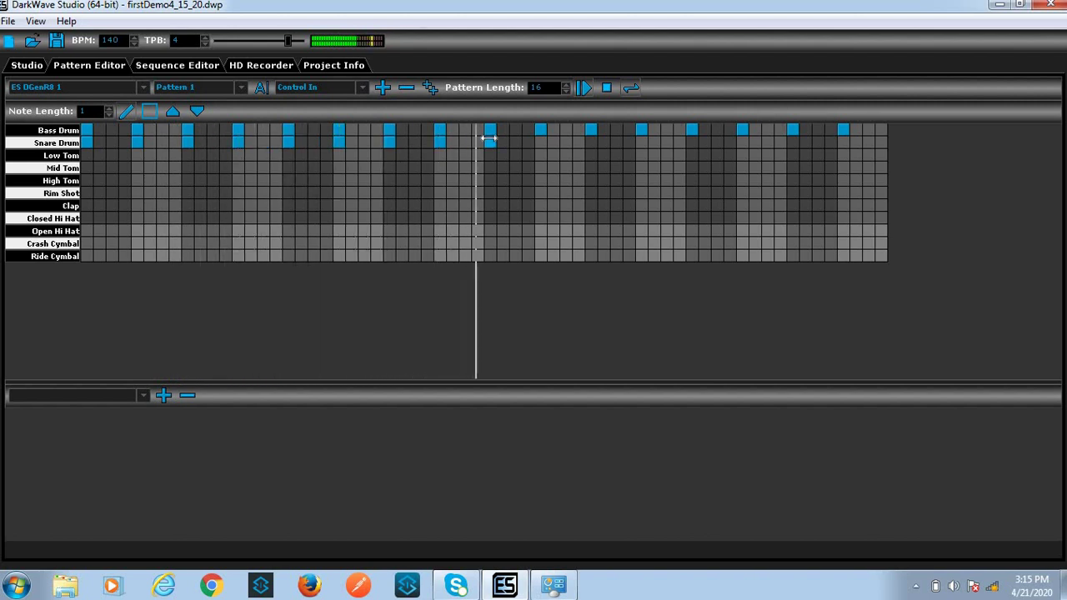
click(542, 142)
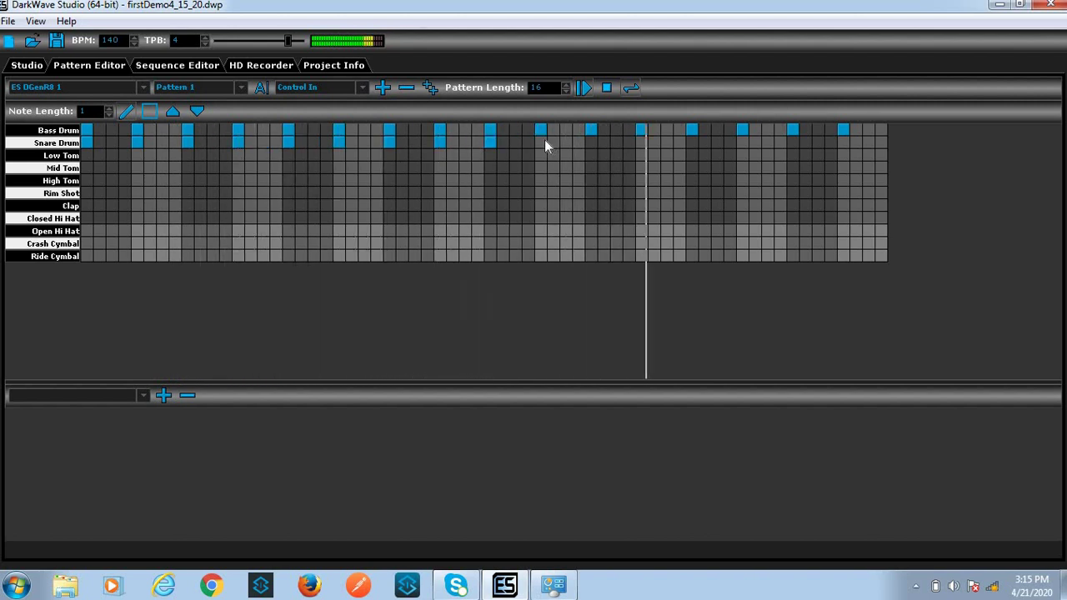
click(591, 142)
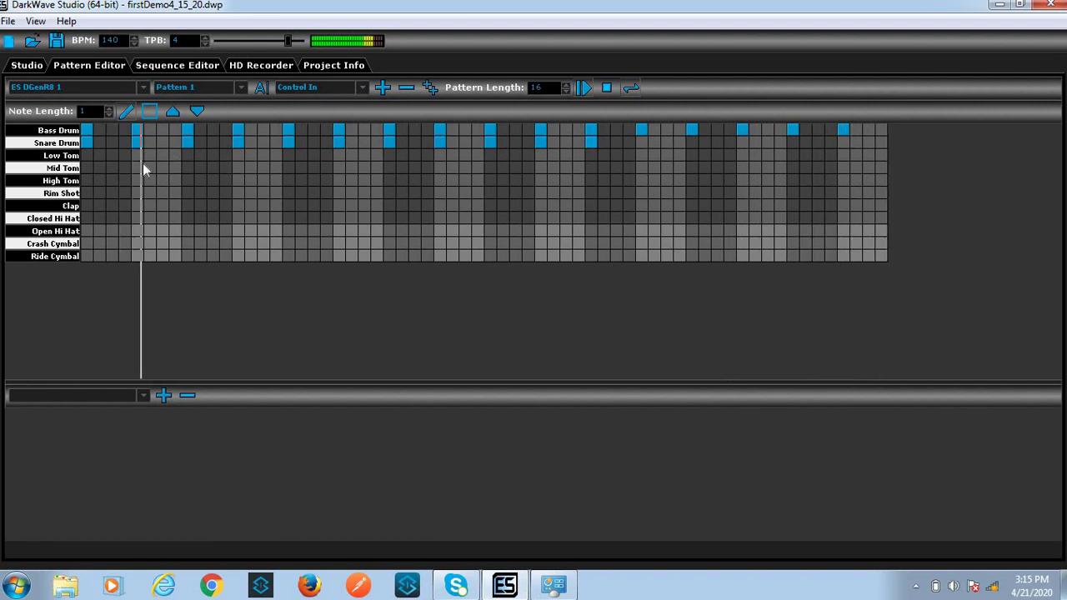
Place mid tom notes on the second step of every beat from 1 to 16 except beat 8
click(101, 167)
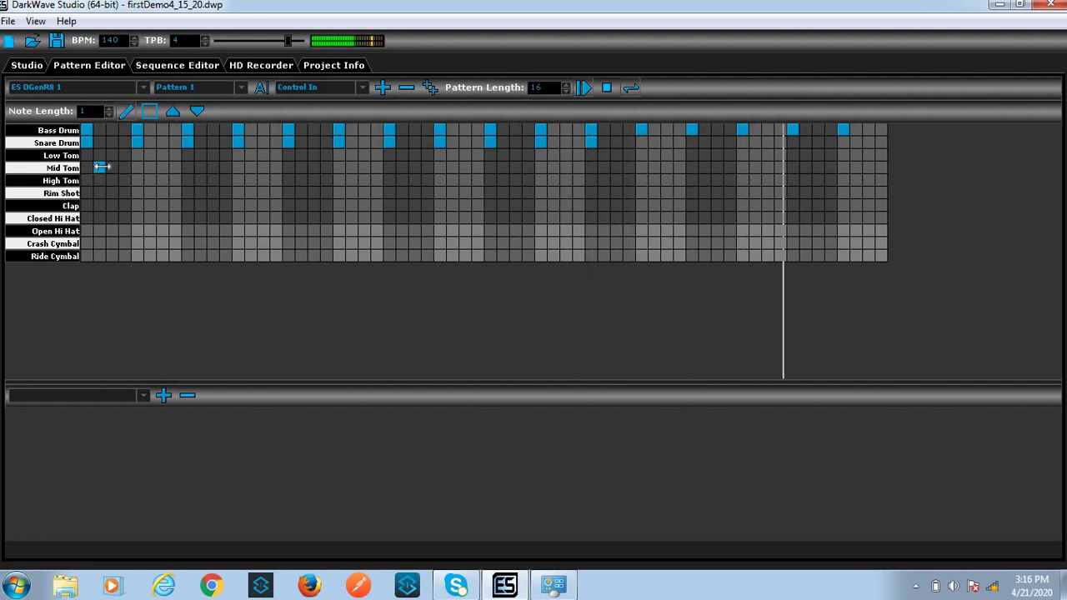
click(150, 168)
click(200, 168)
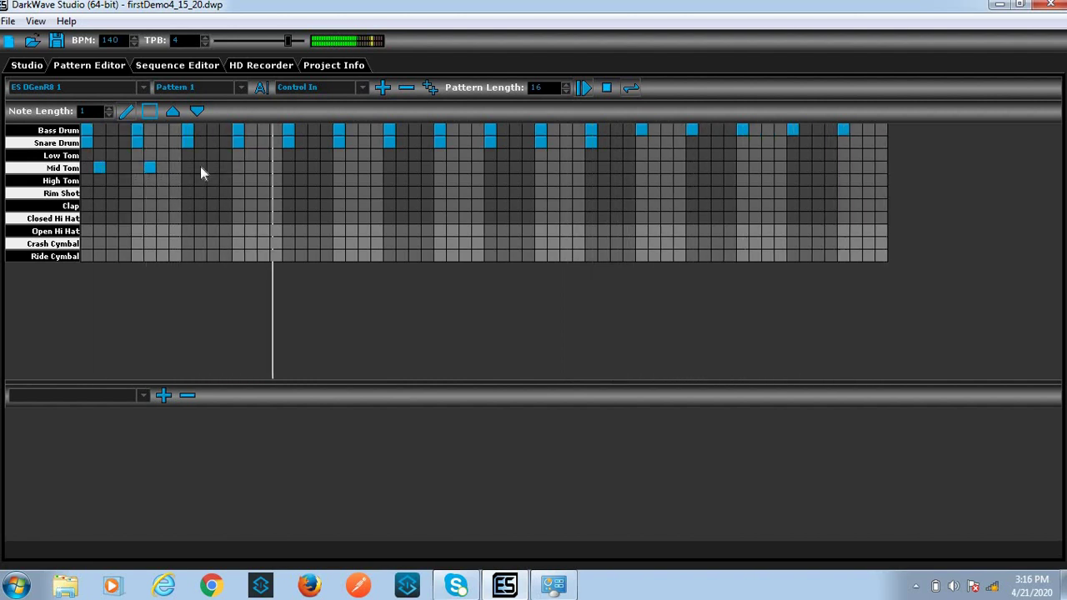
click(250, 167)
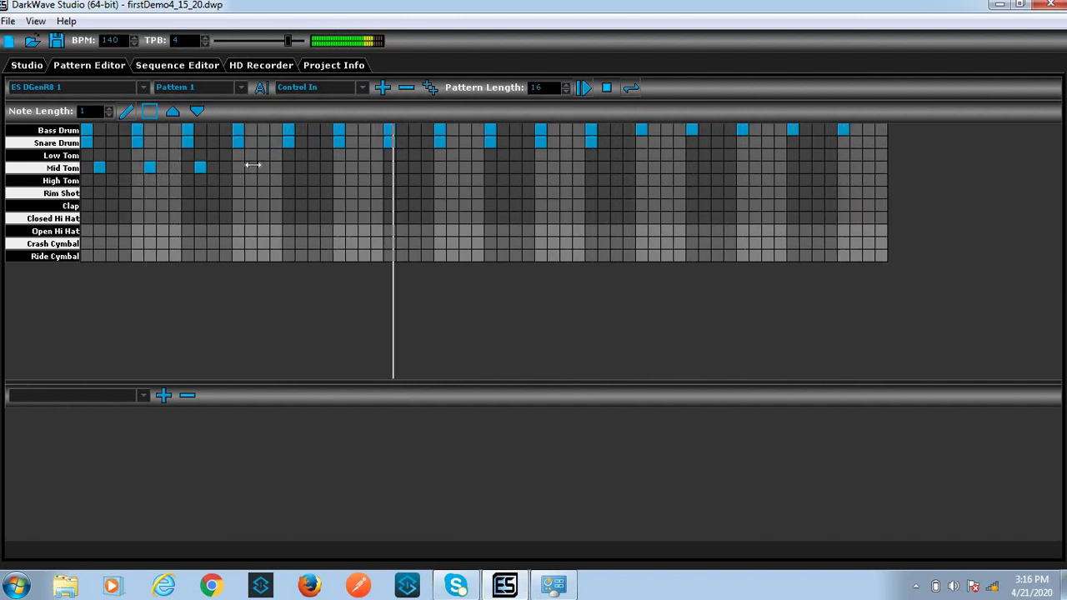
click(302, 168)
mouse_move(352, 168)
mouse_down()
mouse_move(395, 168)
mouse_move(365, 170)
mouse_up()
click(400, 168)
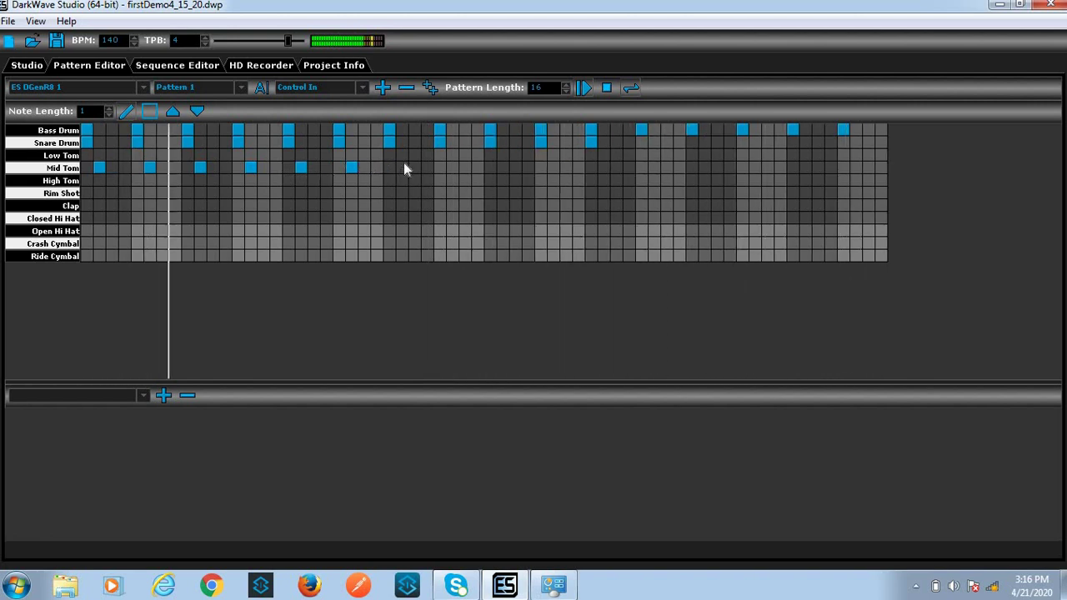
click(502, 167)
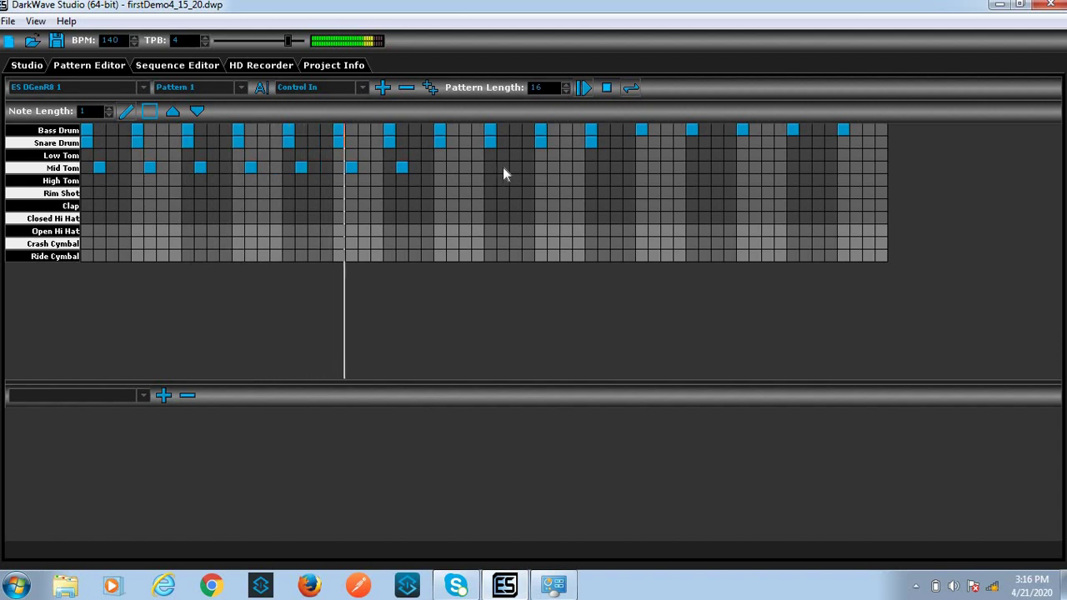
click(552, 168)
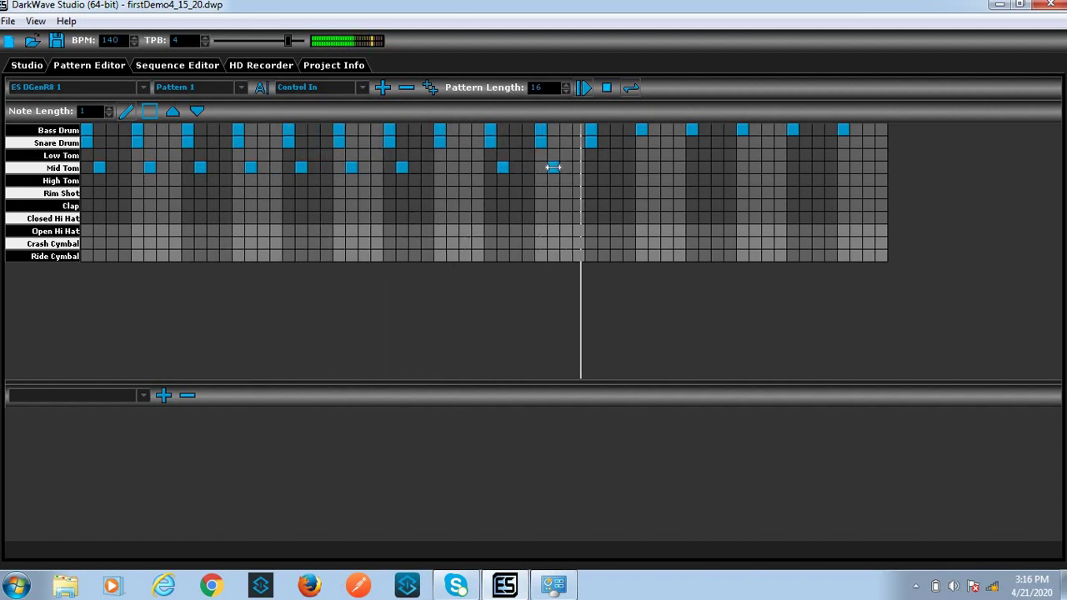
click(603, 168)
click(654, 168)
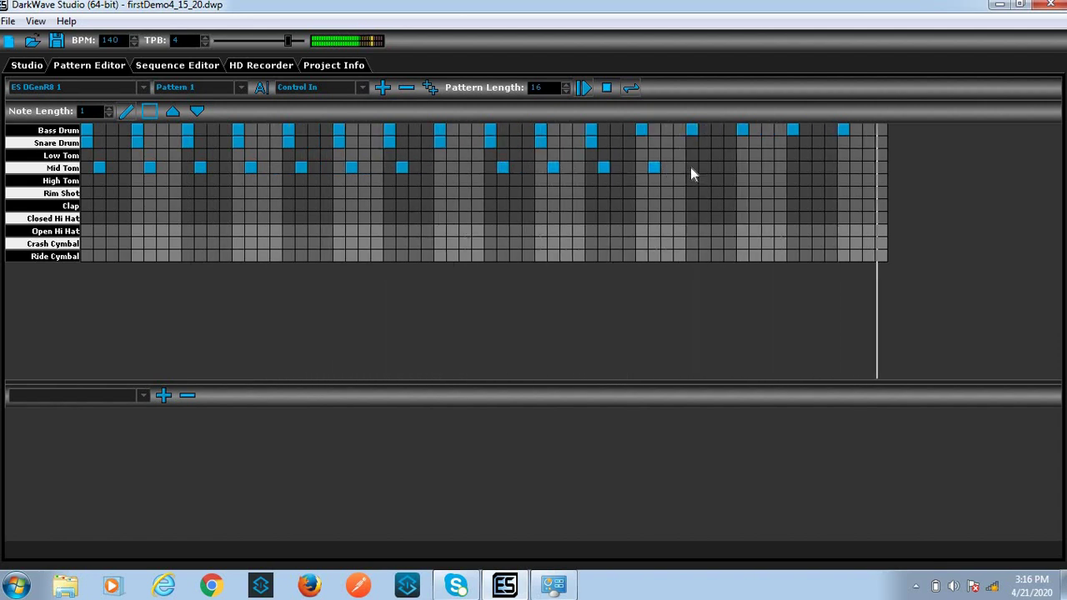
click(704, 168)
click(754, 167)
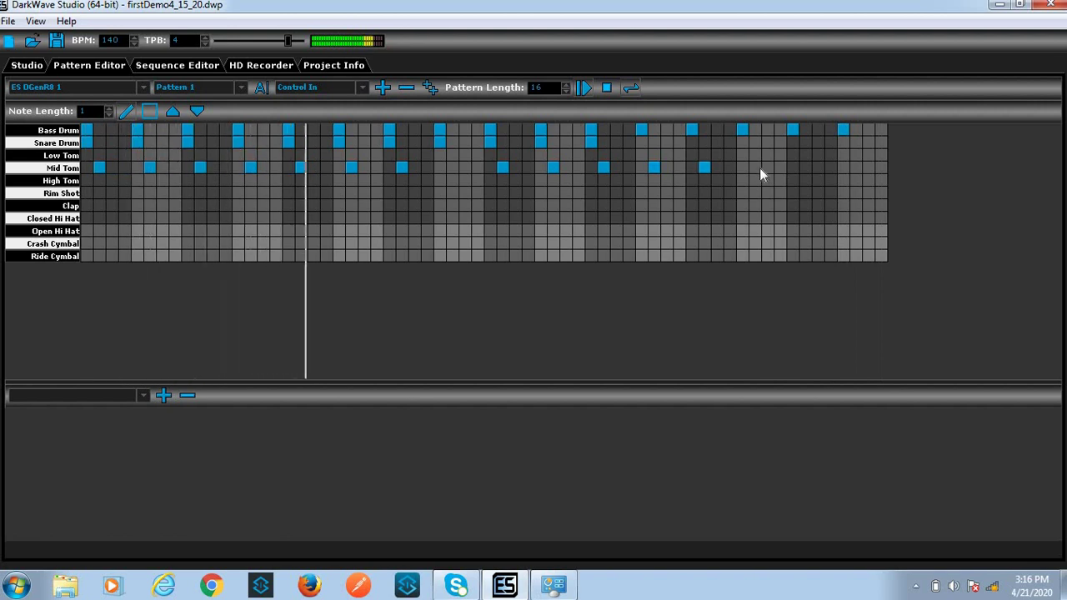
click(806, 168)
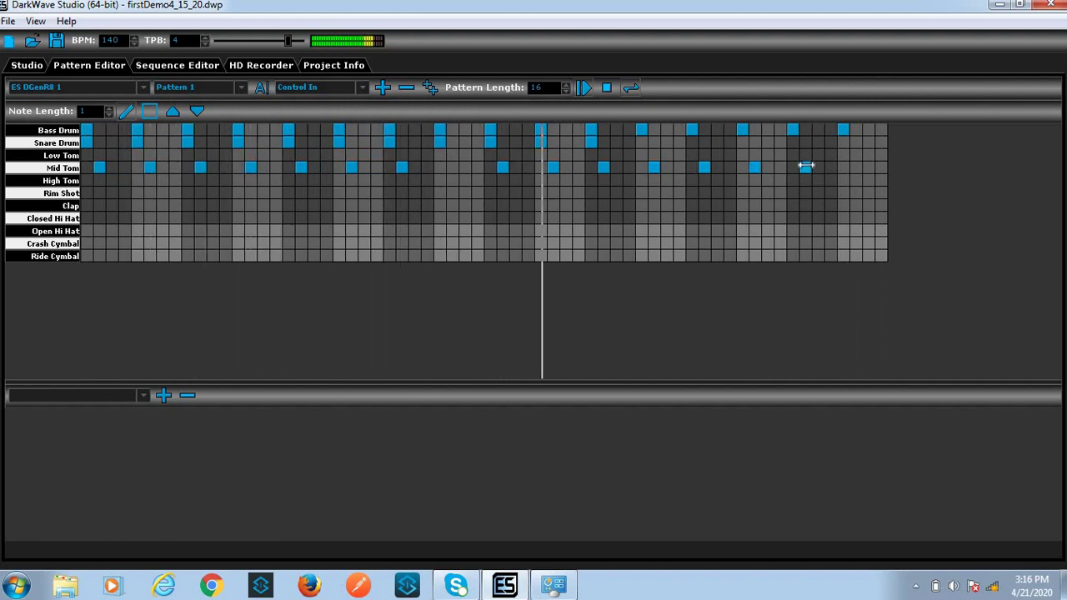
click(855, 167)
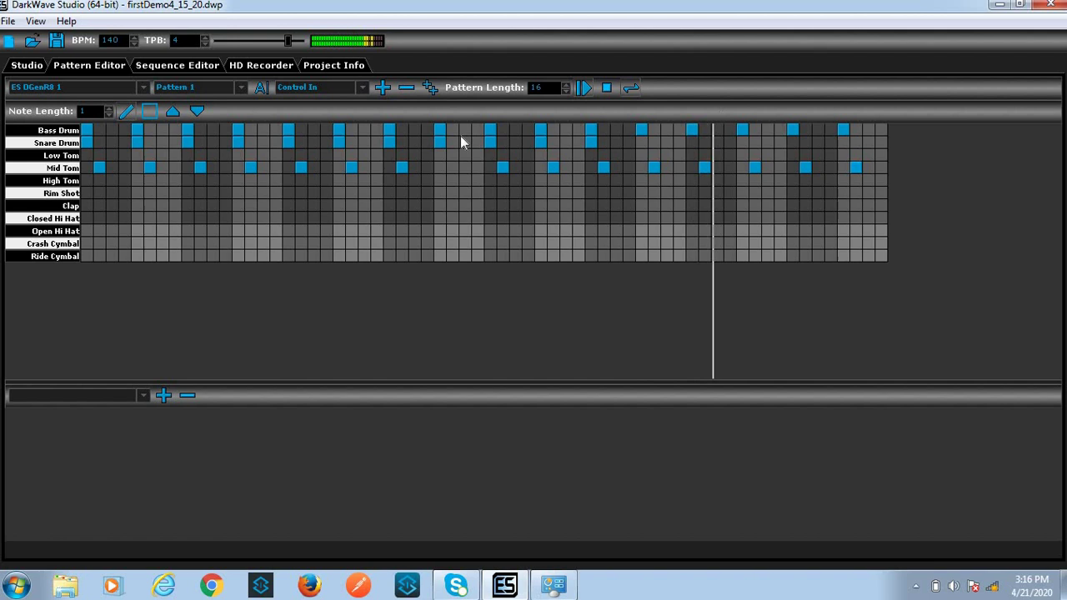
Place clap notes on the second step of every beat through beat 16, using the first step for beat 8
click(101, 205)
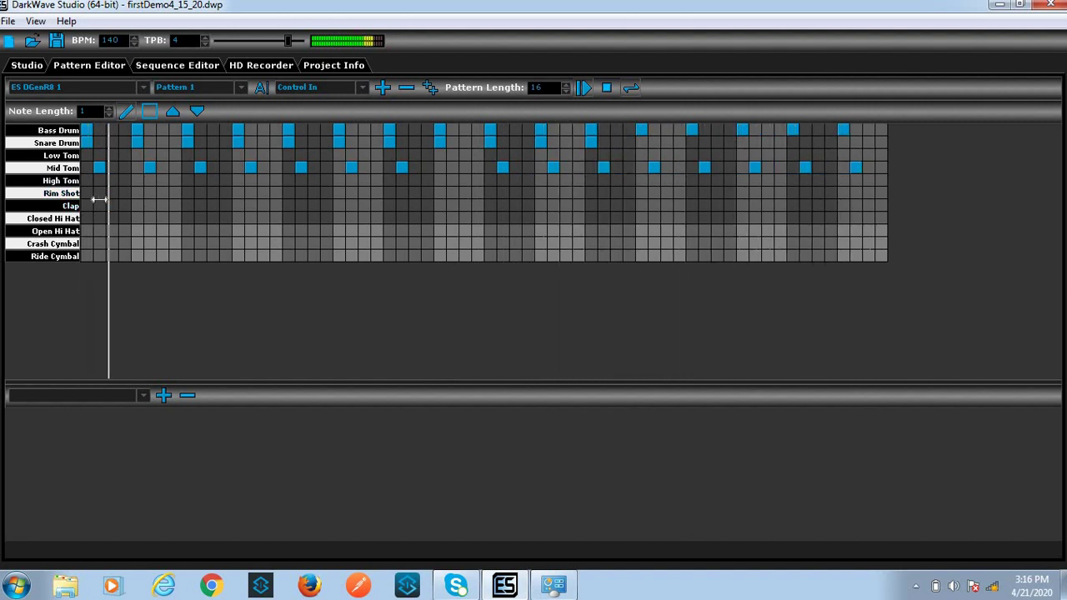
click(149, 206)
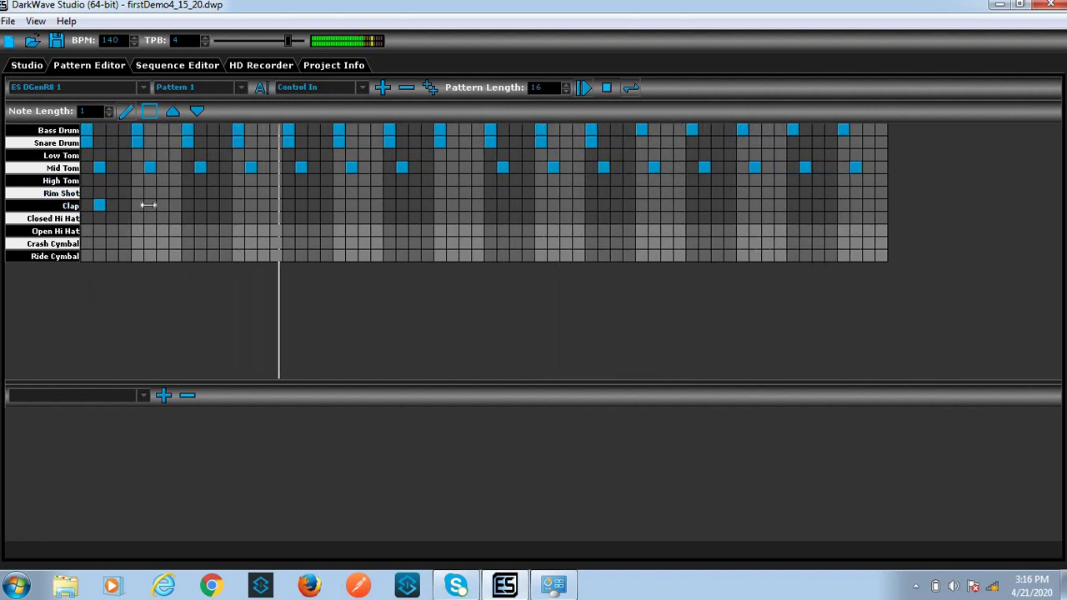
click(200, 205)
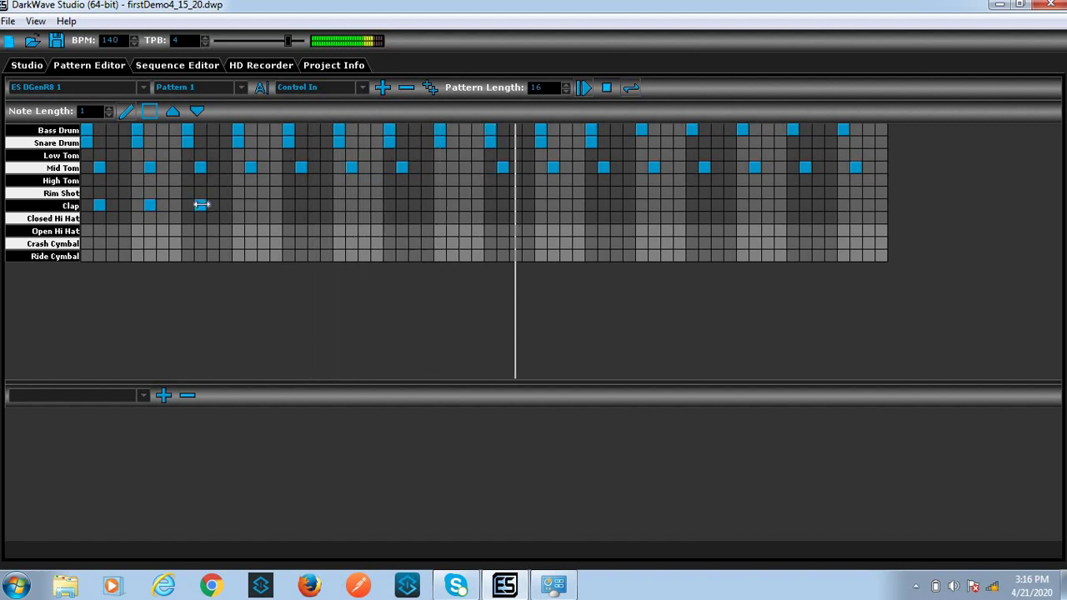
click(248, 205)
click(301, 205)
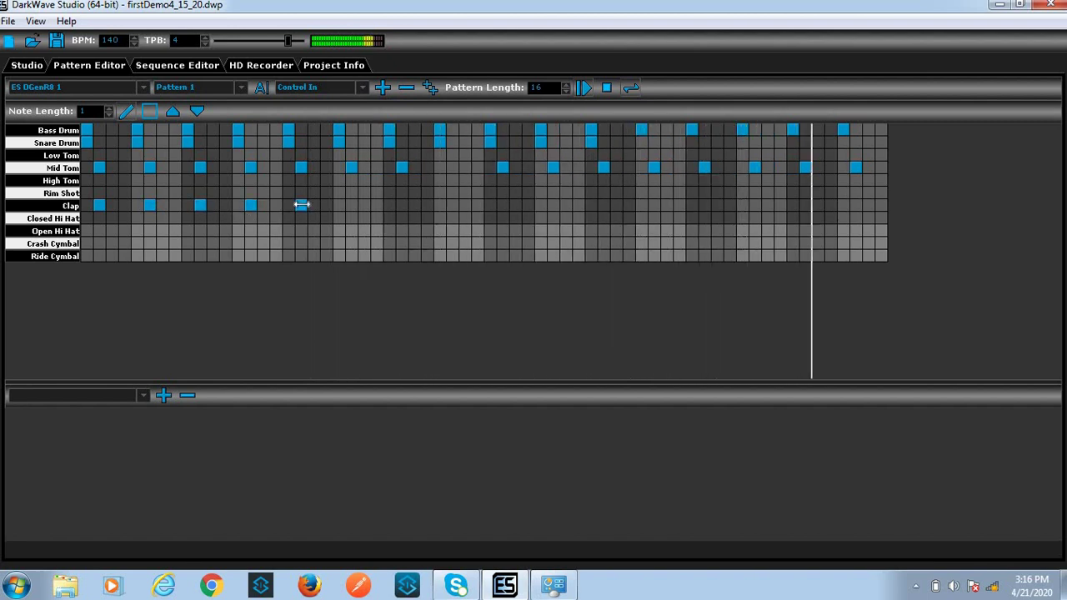
click(351, 205)
click(402, 206)
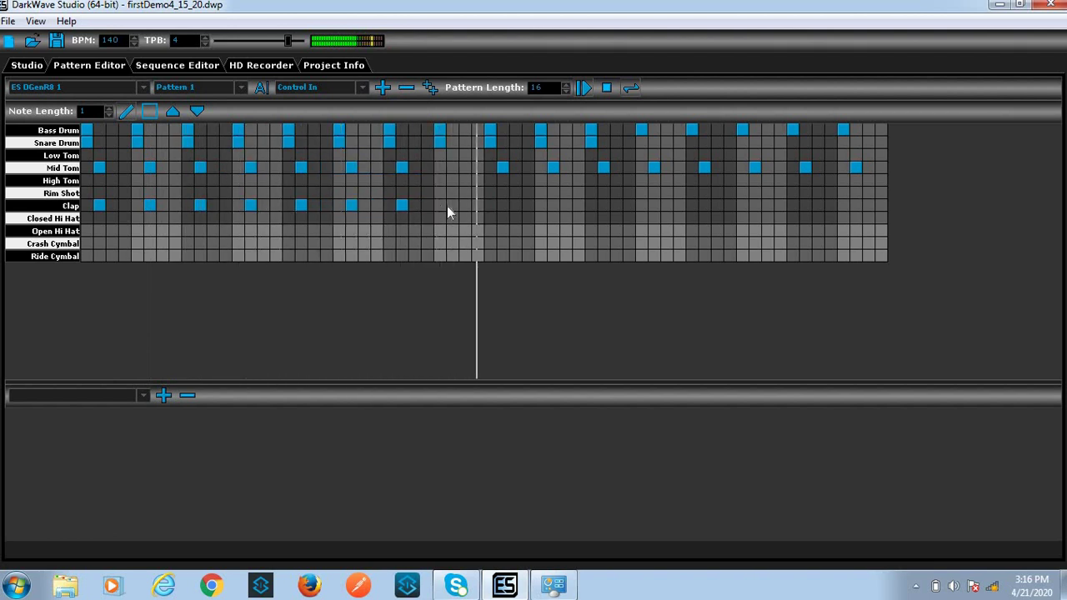
click(440, 206)
click(502, 205)
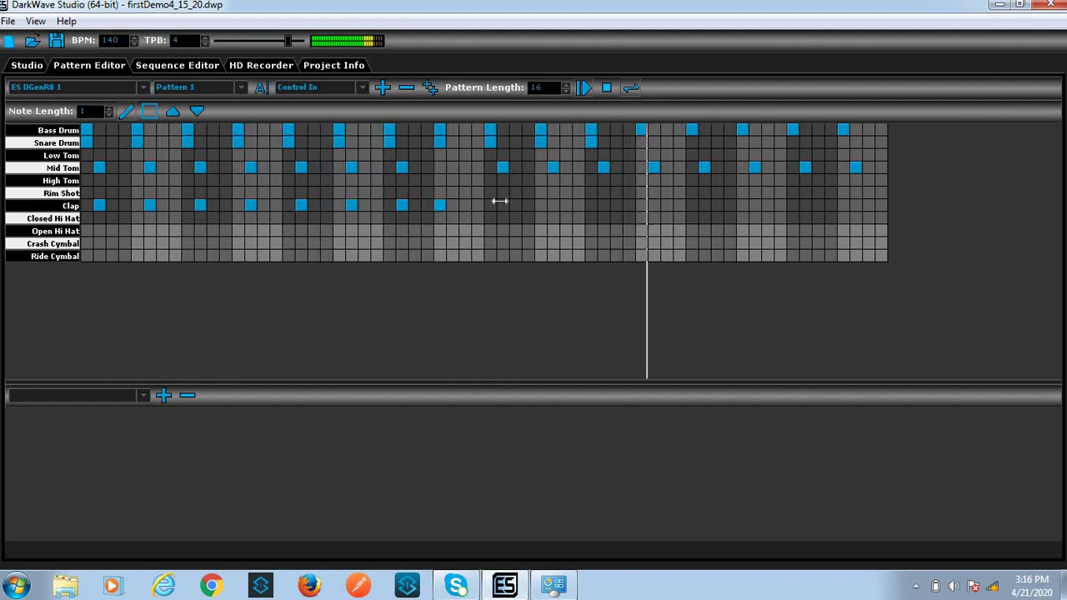
click(553, 205)
click(604, 205)
click(655, 205)
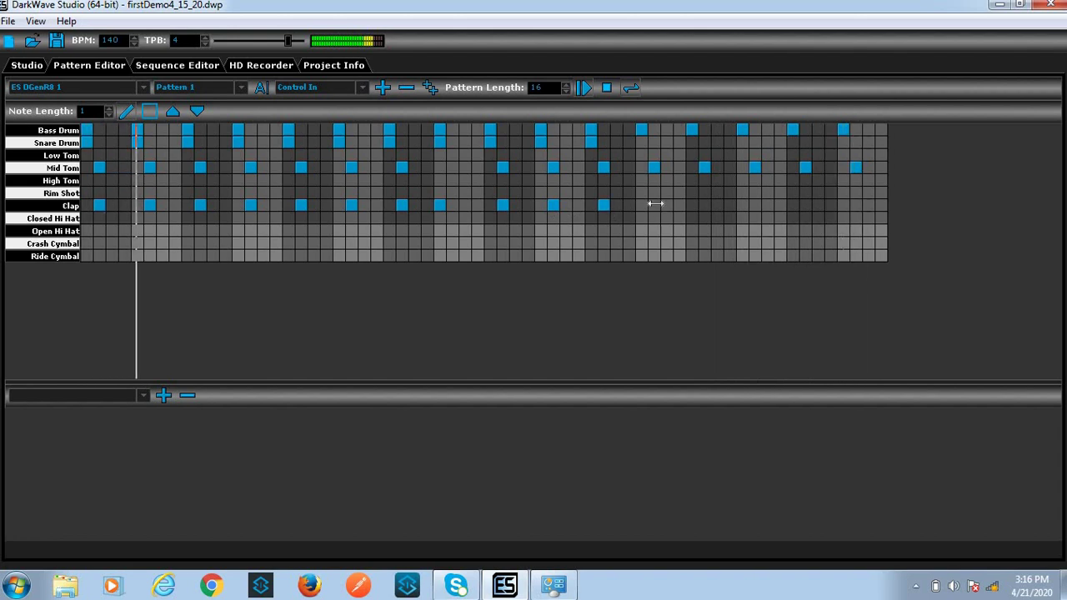
click(704, 205)
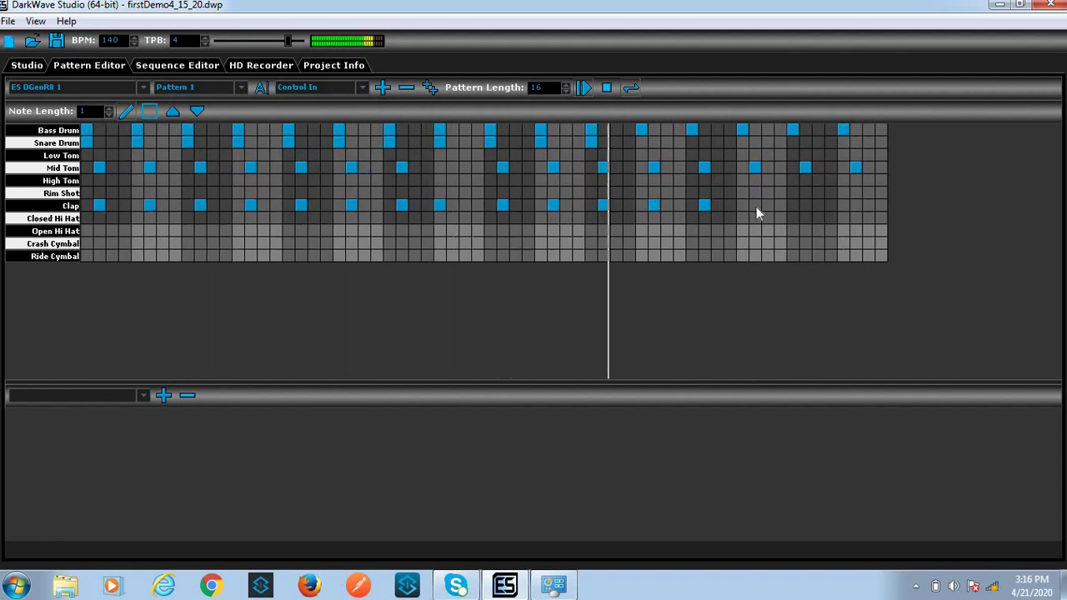
click(755, 205)
click(805, 205)
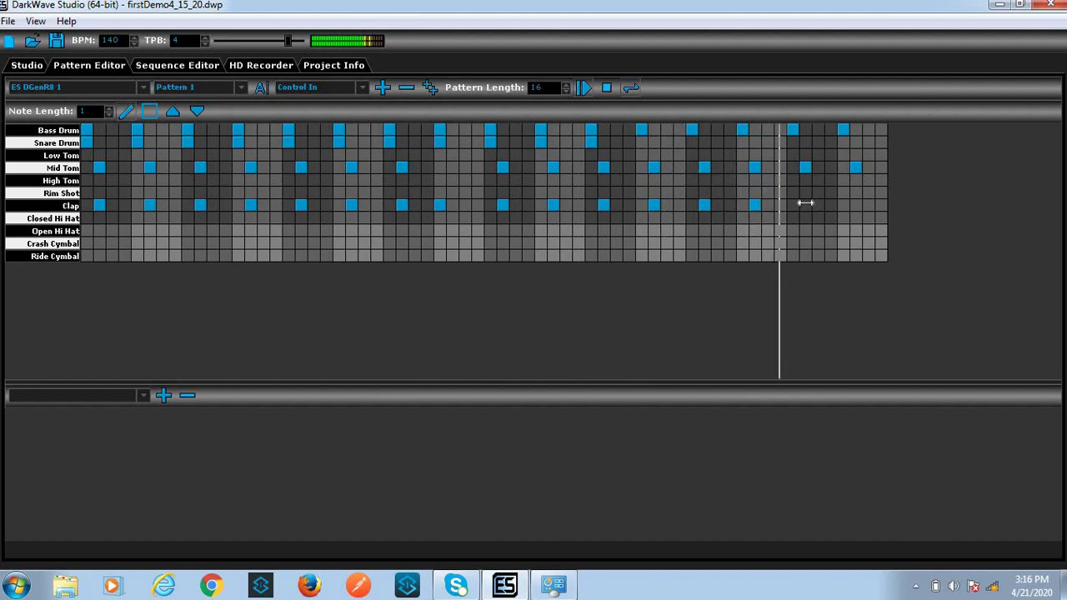
click(856, 205)
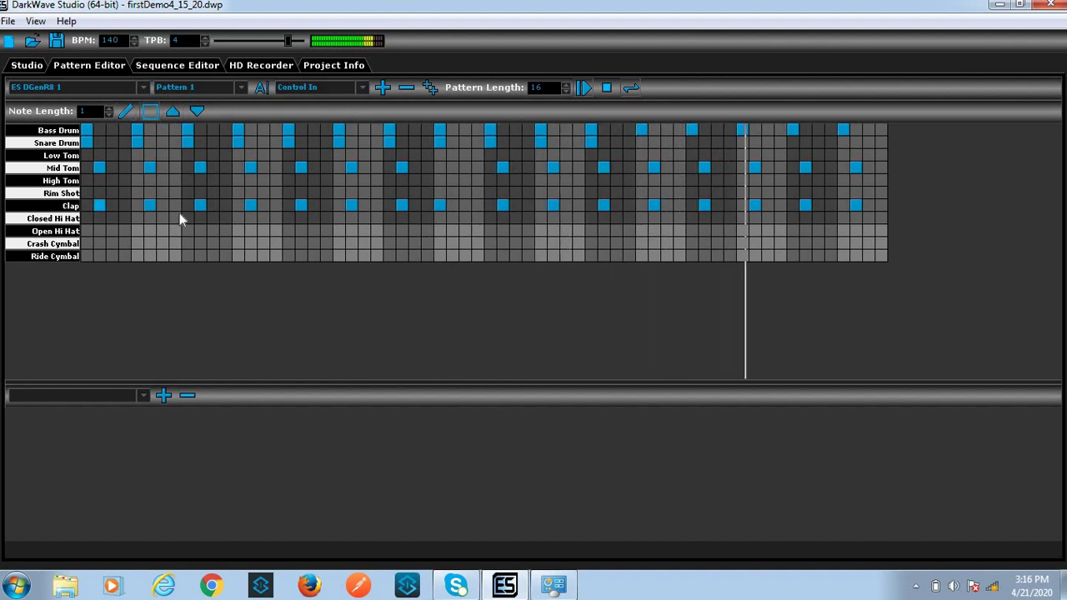
Delete all clap notes, first those in beats 6 to 16 and those in beats 1 to 5 after that
drag(336, 231, 457, 231)
drag(517, 216, 860, 204)
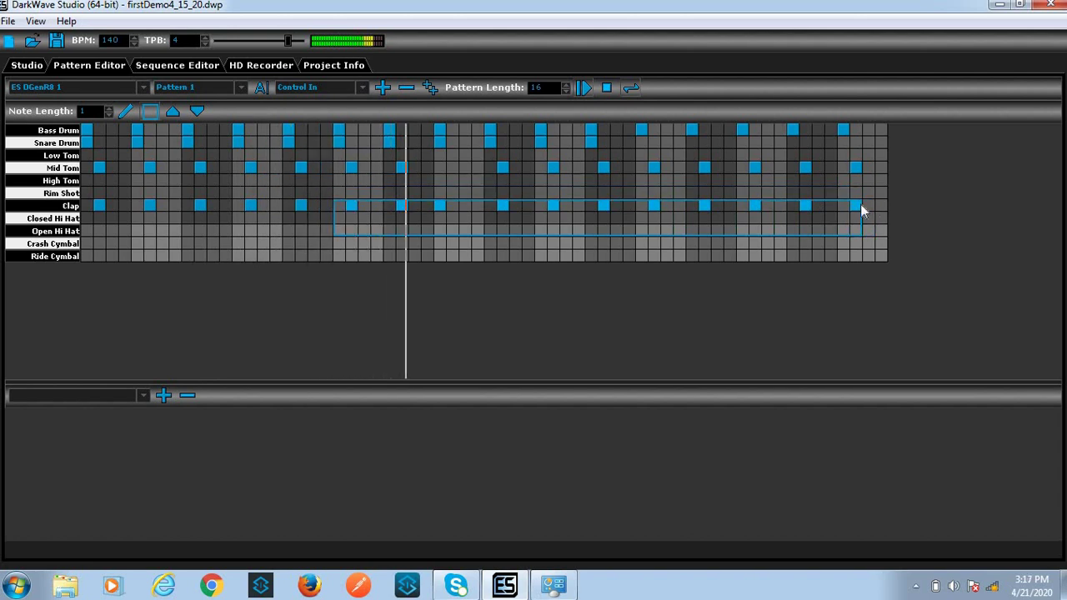
right_click(860, 204)
click(888, 268)
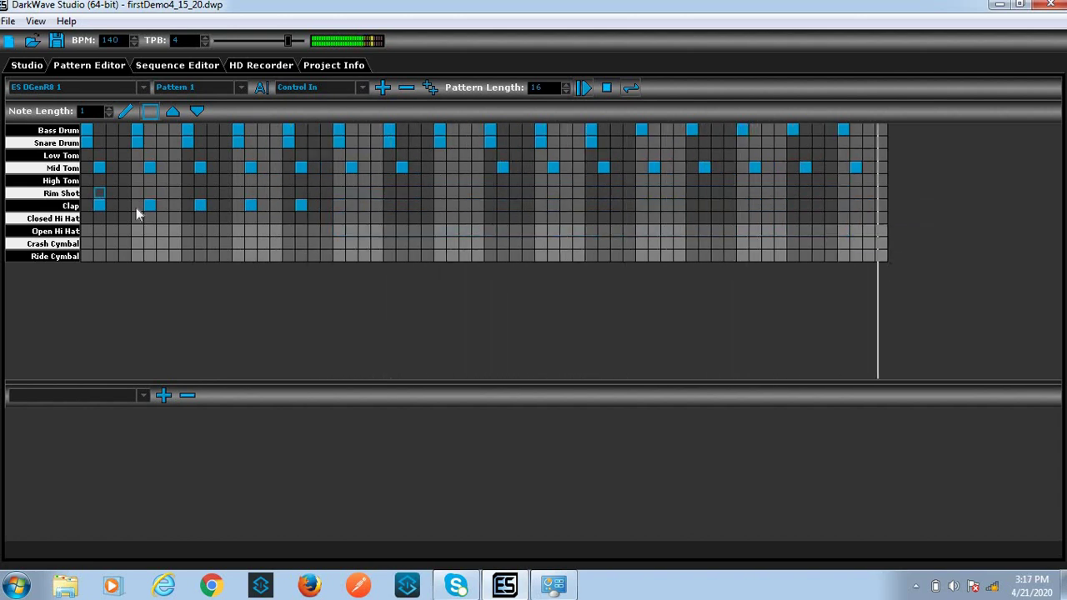
drag(96, 190, 317, 220)
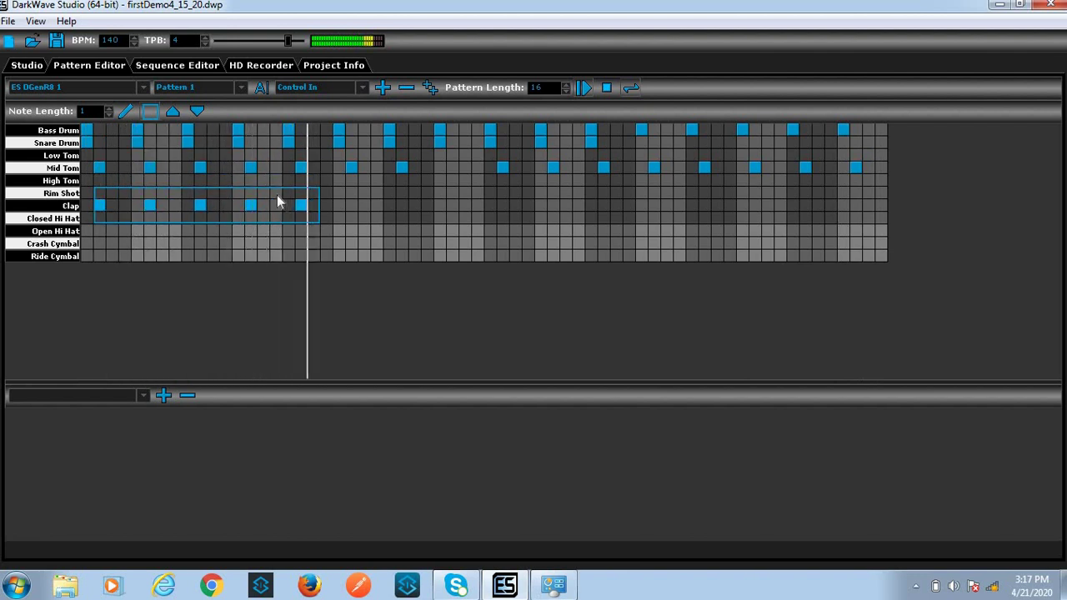
right_click(277, 197)
click(303, 257)
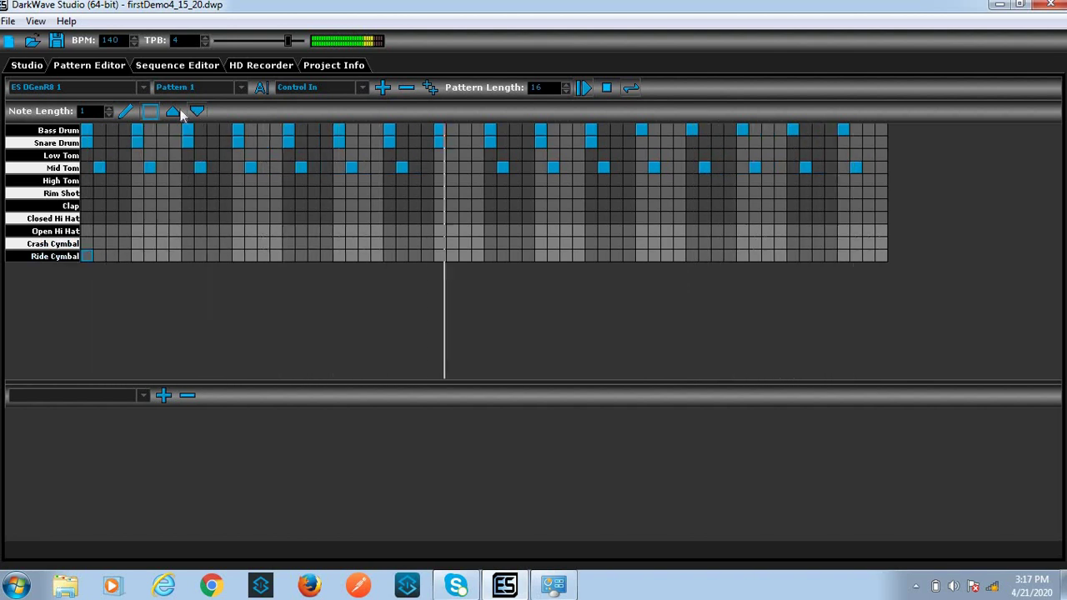
Draw ride cymbal notes on the first step of beats 1 to 6 and the second step of beats 7 to 9
click(125, 111)
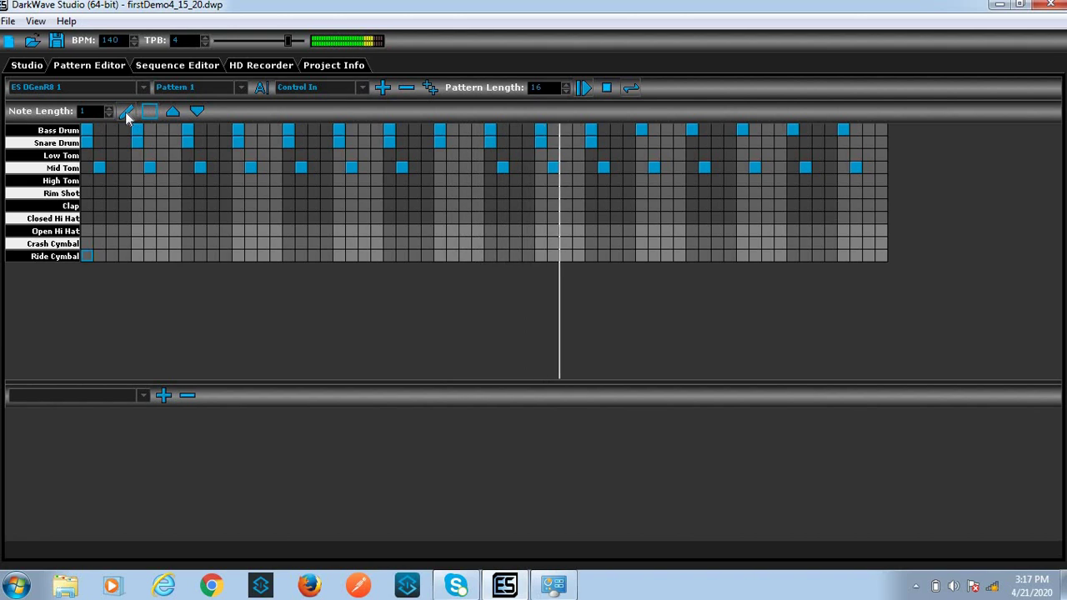
click(87, 256)
click(138, 255)
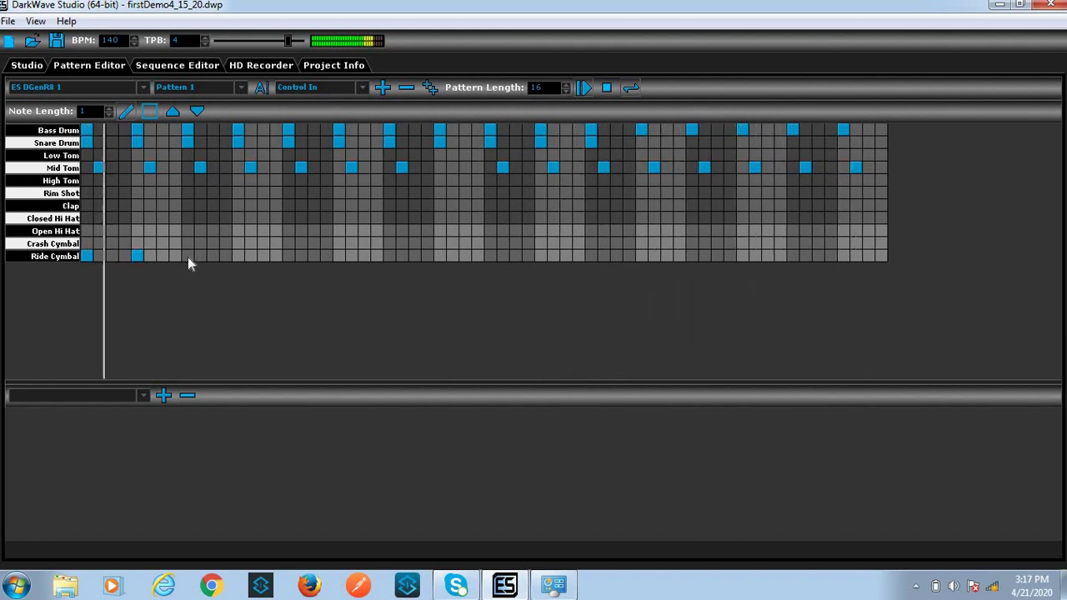
click(188, 255)
click(238, 256)
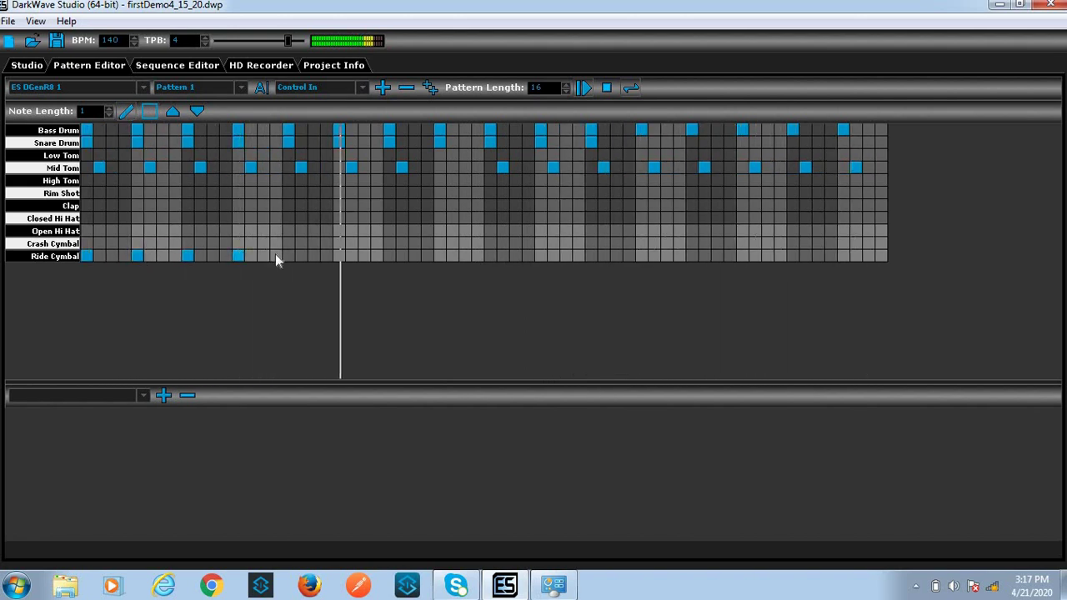
click(289, 256)
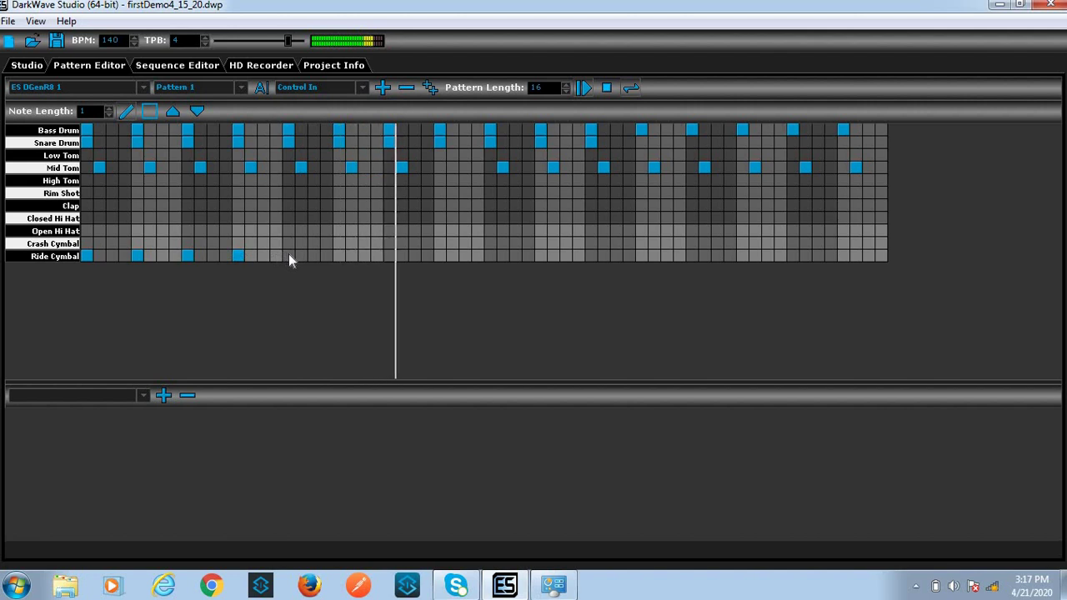
click(338, 256)
click(403, 256)
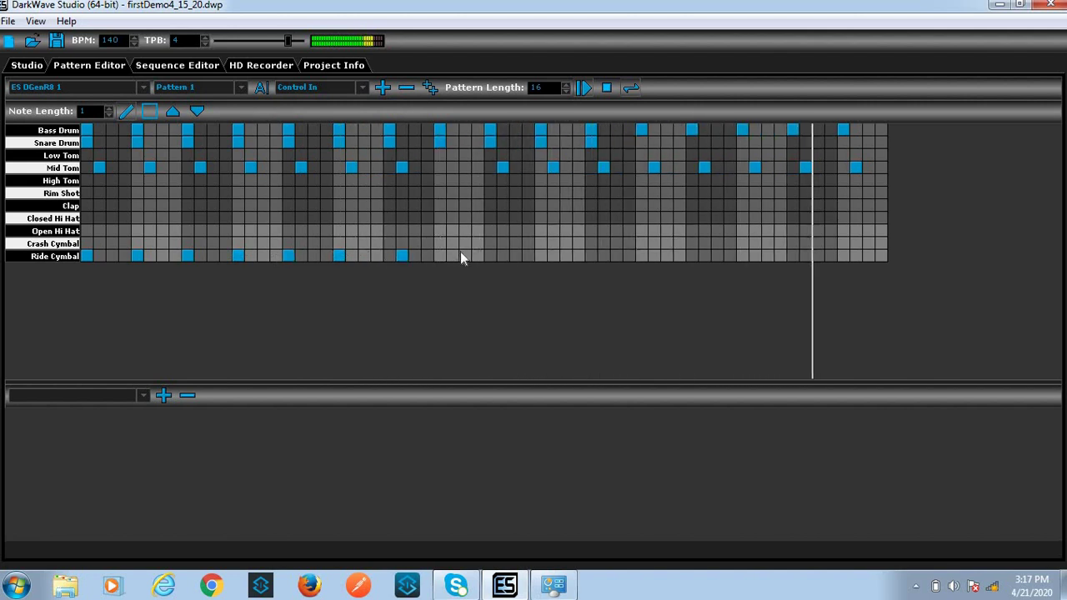
click(452, 256)
click(502, 256)
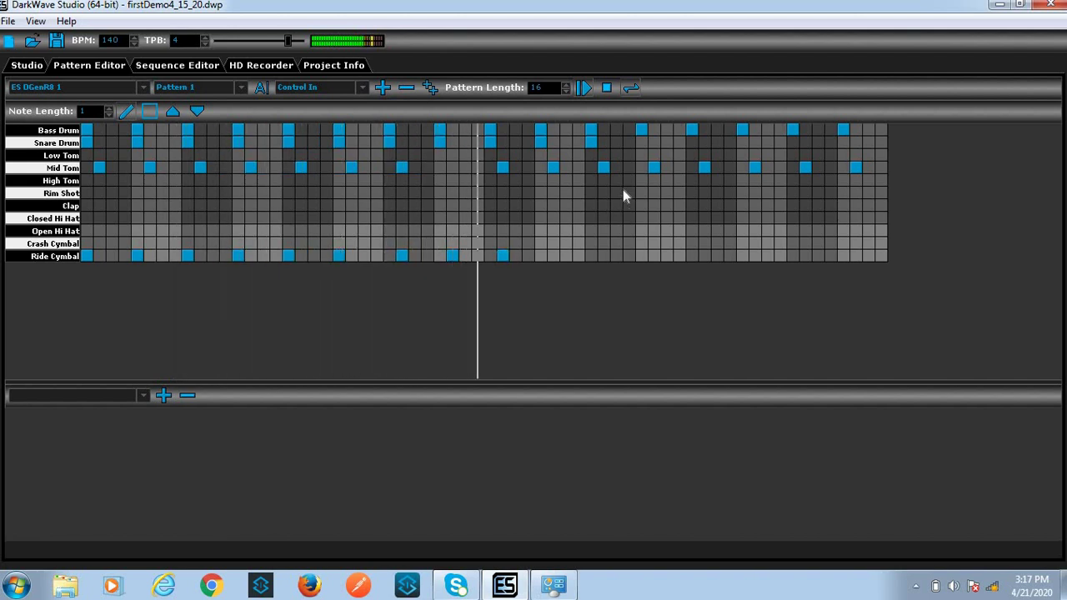
Add ride cymbal notes on the first step of beats 7 to 9, the first two steps of beat 10 and first three of beat 11
click(389, 256)
click(439, 255)
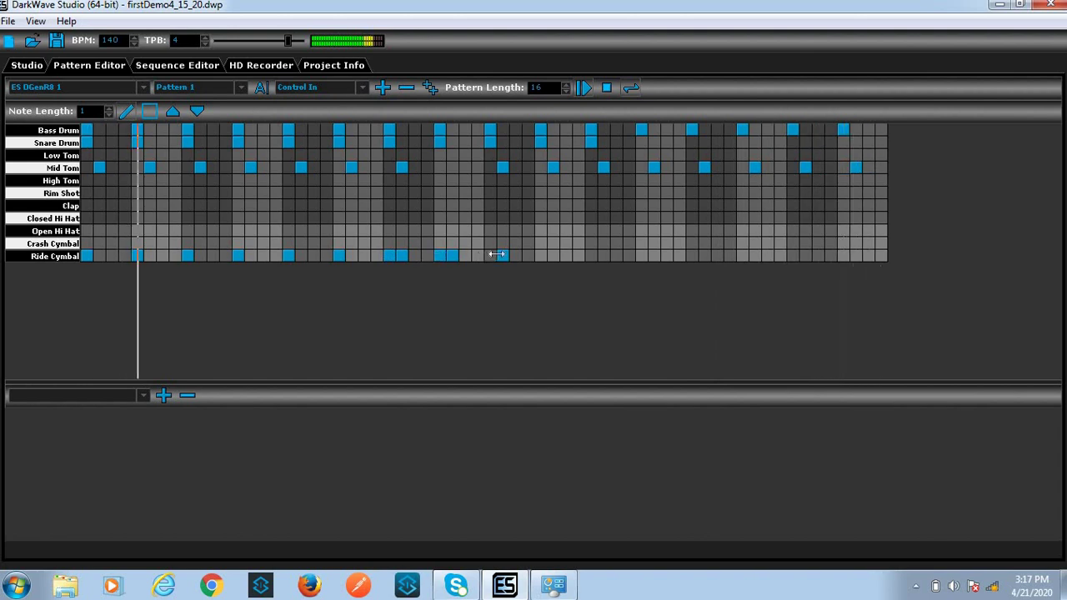
drag(492, 256, 502, 256)
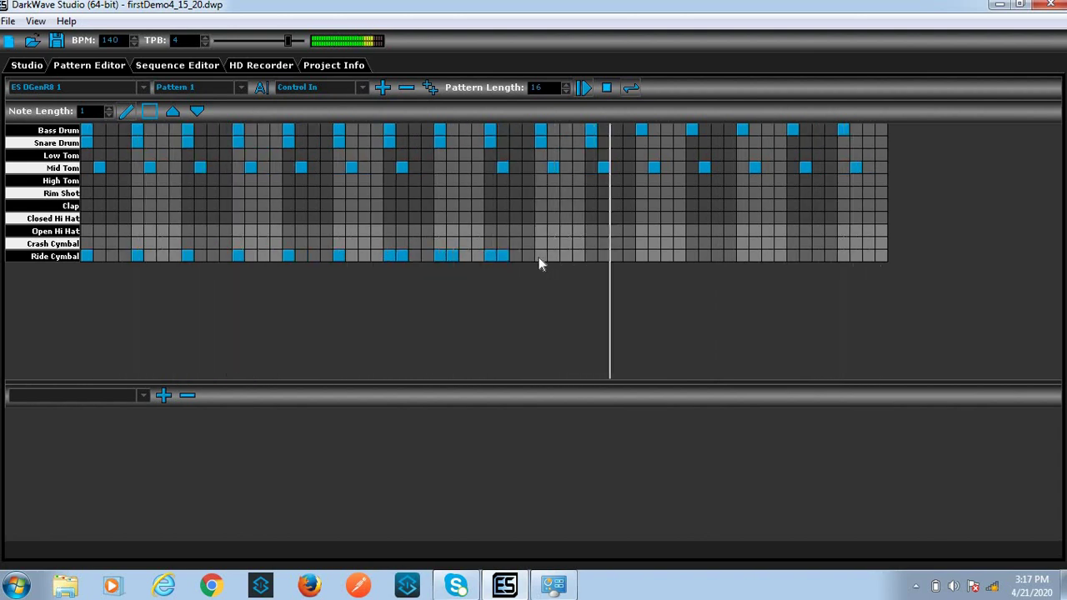
drag(540, 257, 551, 258)
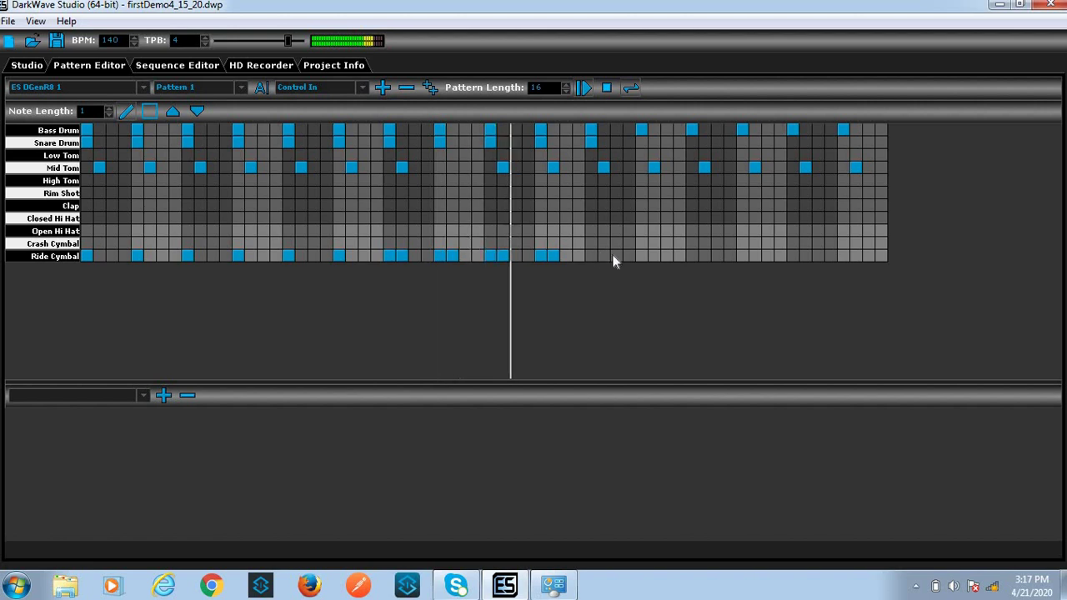
click(591, 256)
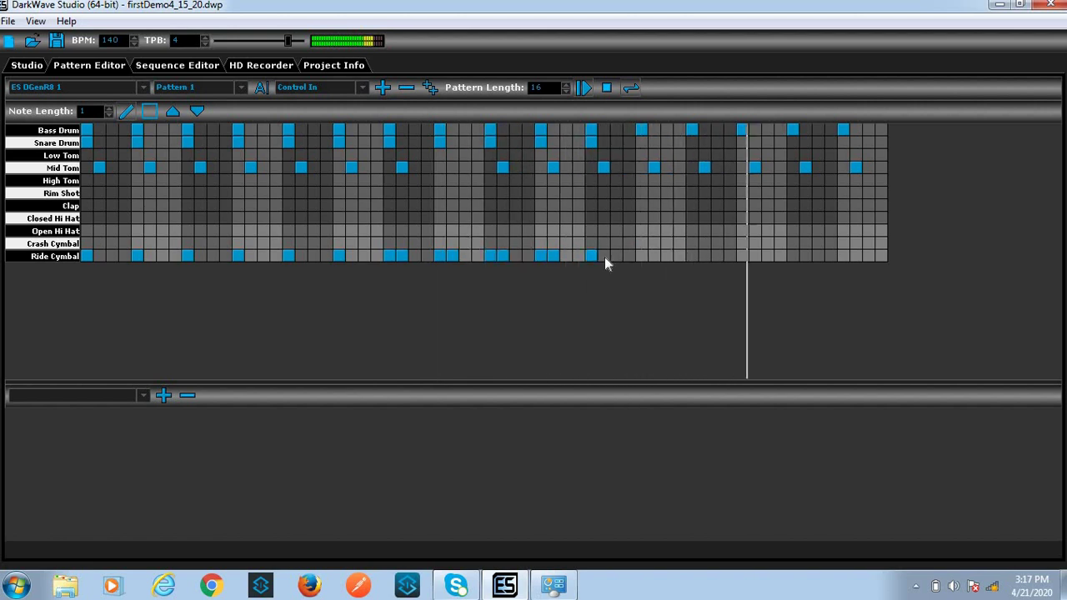
click(604, 256)
click(616, 255)
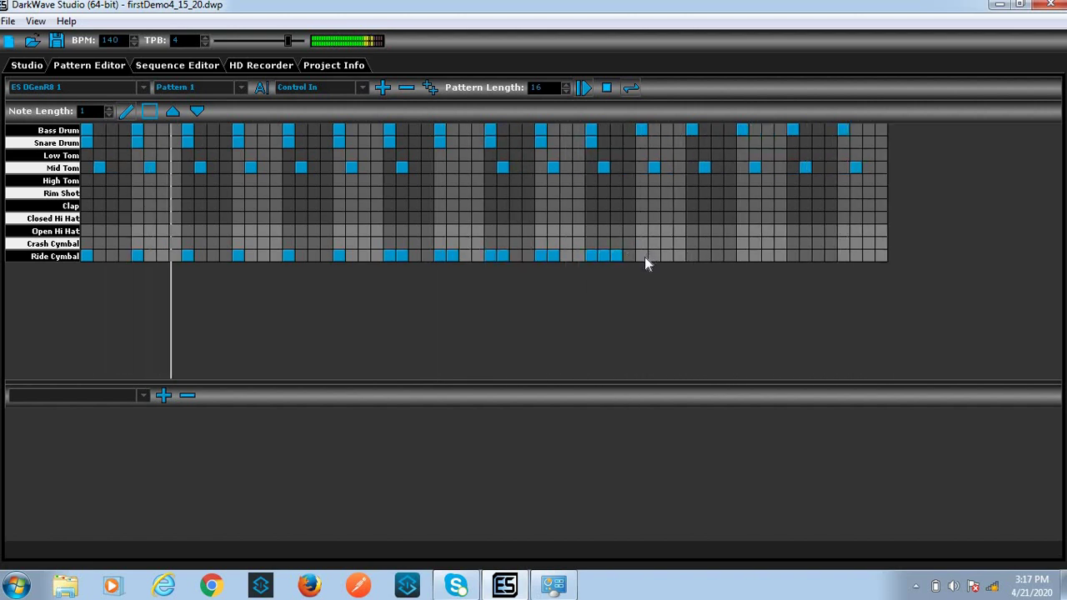
Draw ride cymbal notes on the first three steps of beats 12 and 13
click(641, 256)
click(653, 255)
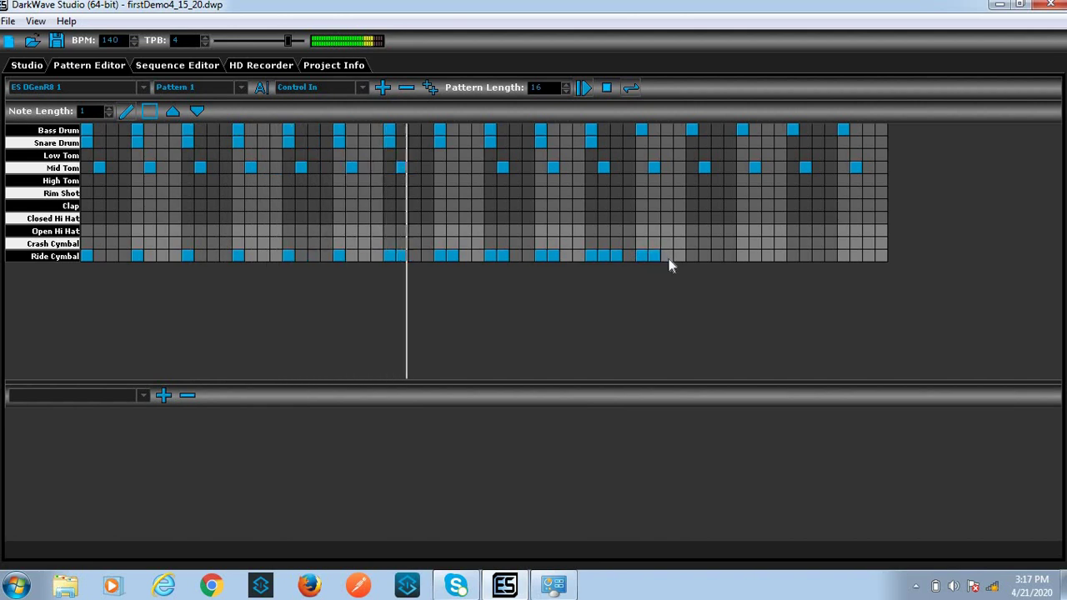
click(666, 256)
click(691, 256)
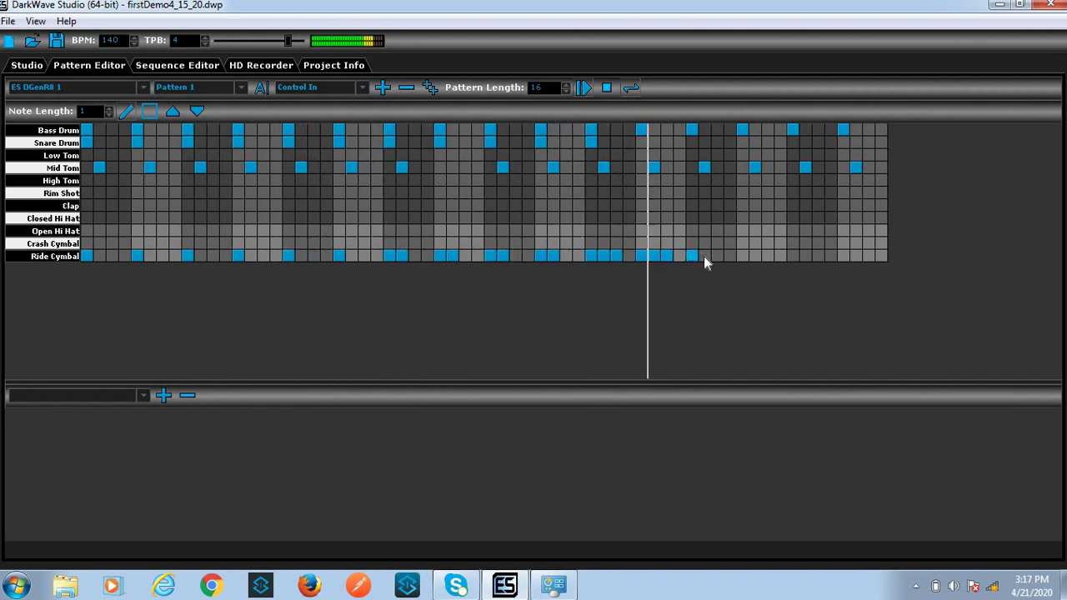
click(704, 256)
click(717, 256)
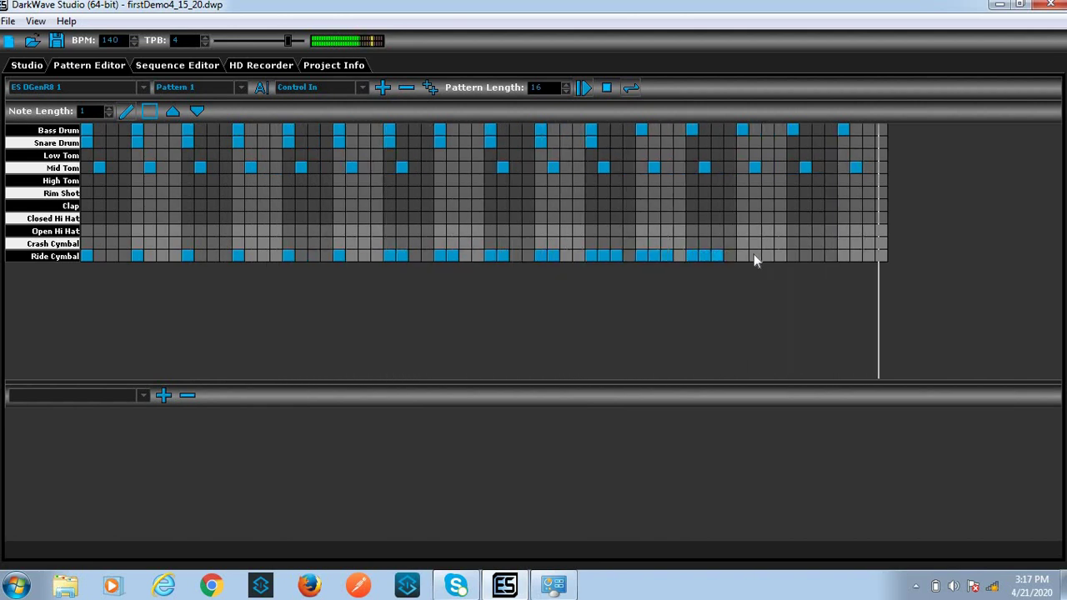
Fill all four steps of beats 14 to 16 with ride cymbal notes, stretching some into longer notes
click(741, 256)
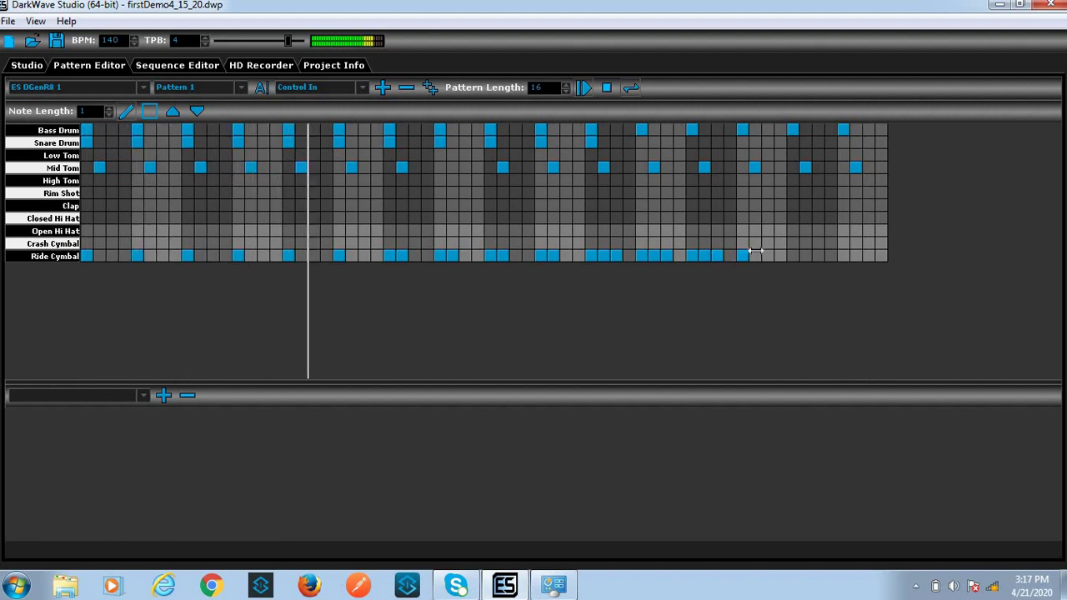
click(754, 256)
click(767, 256)
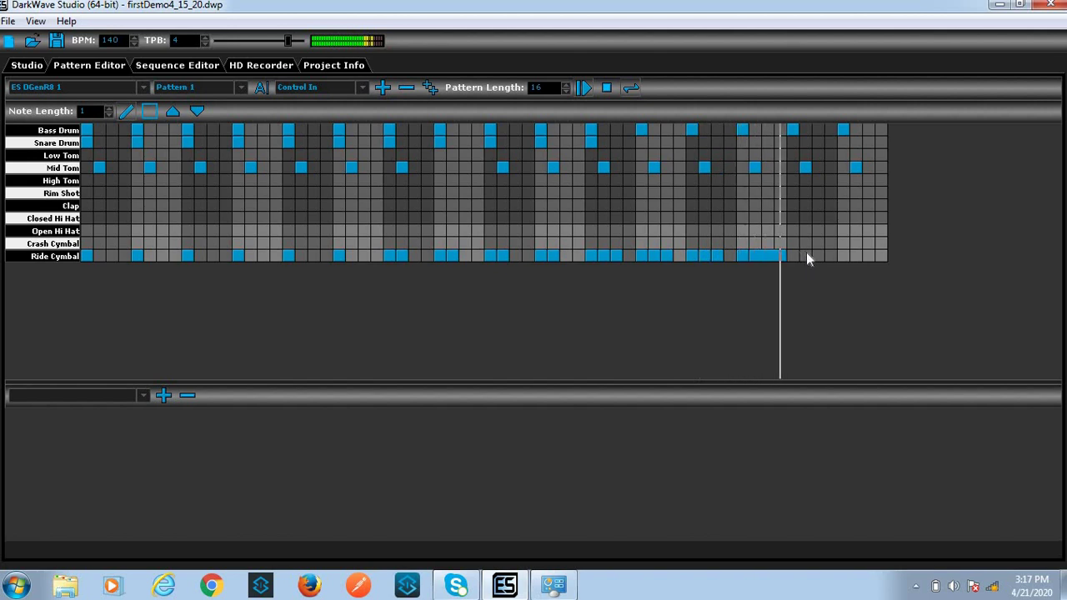
click(793, 256)
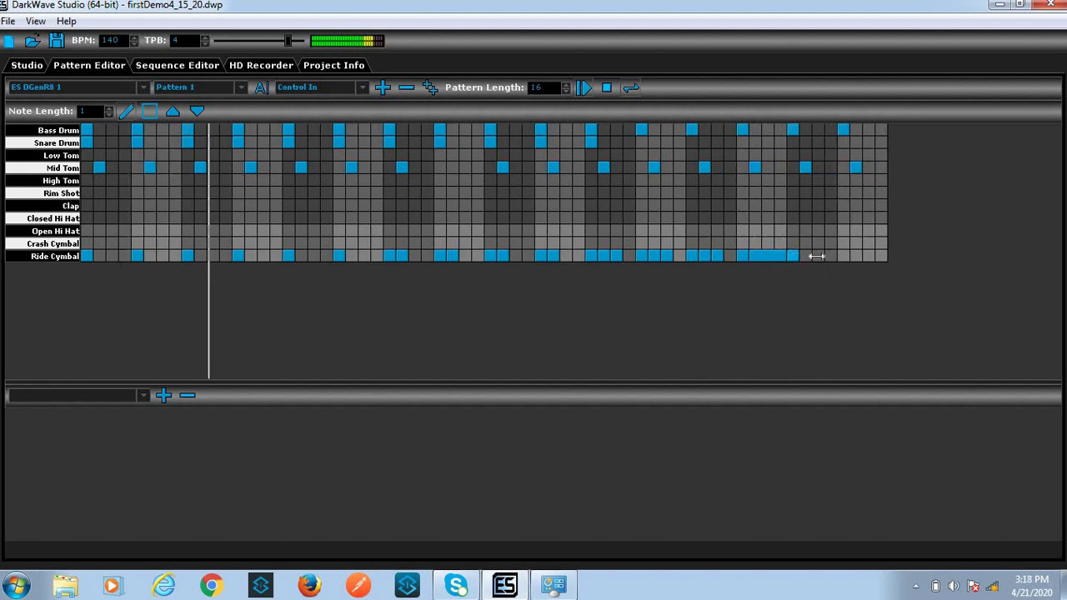
drag(816, 256, 835, 256)
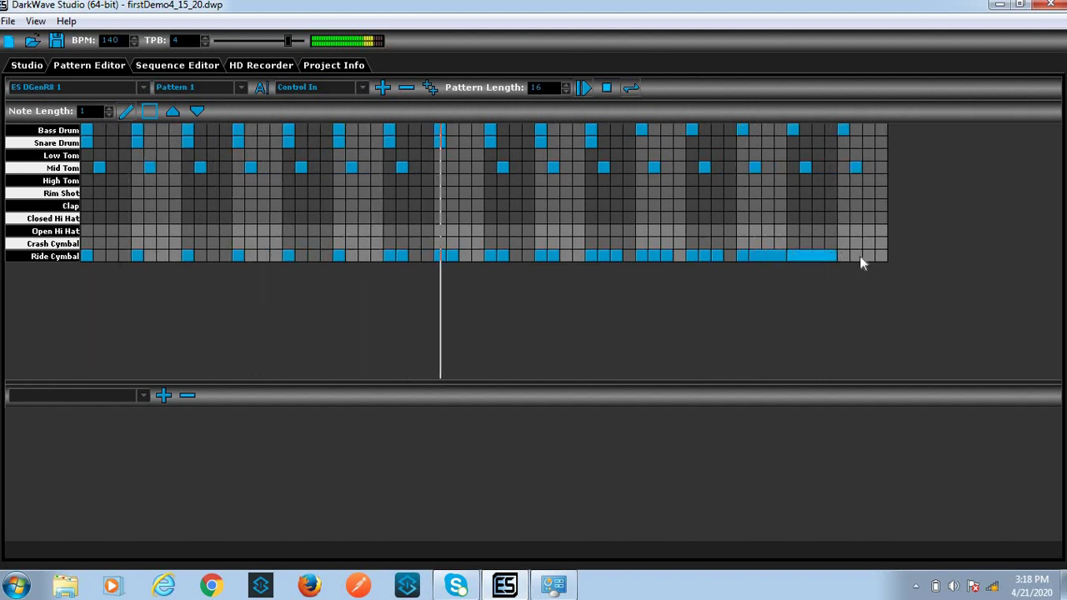
click(846, 256)
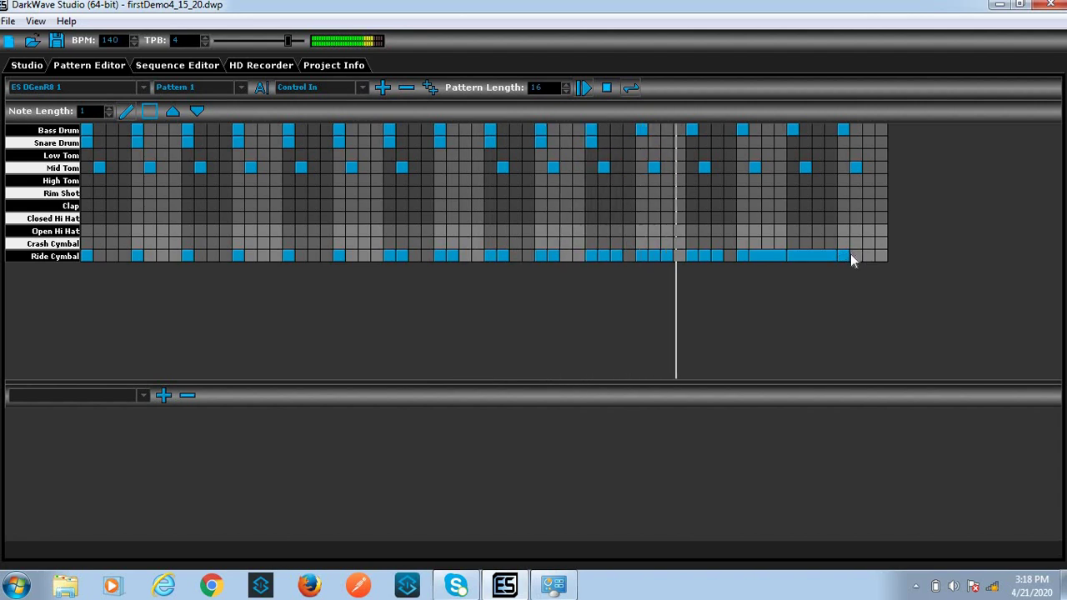
drag(851, 256, 884, 255)
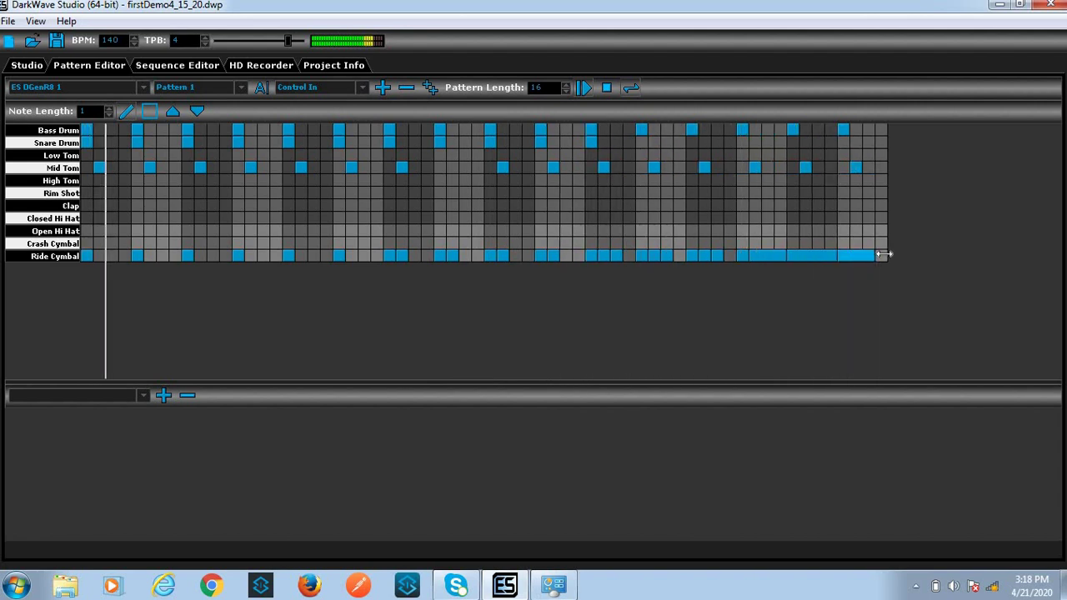
click(881, 255)
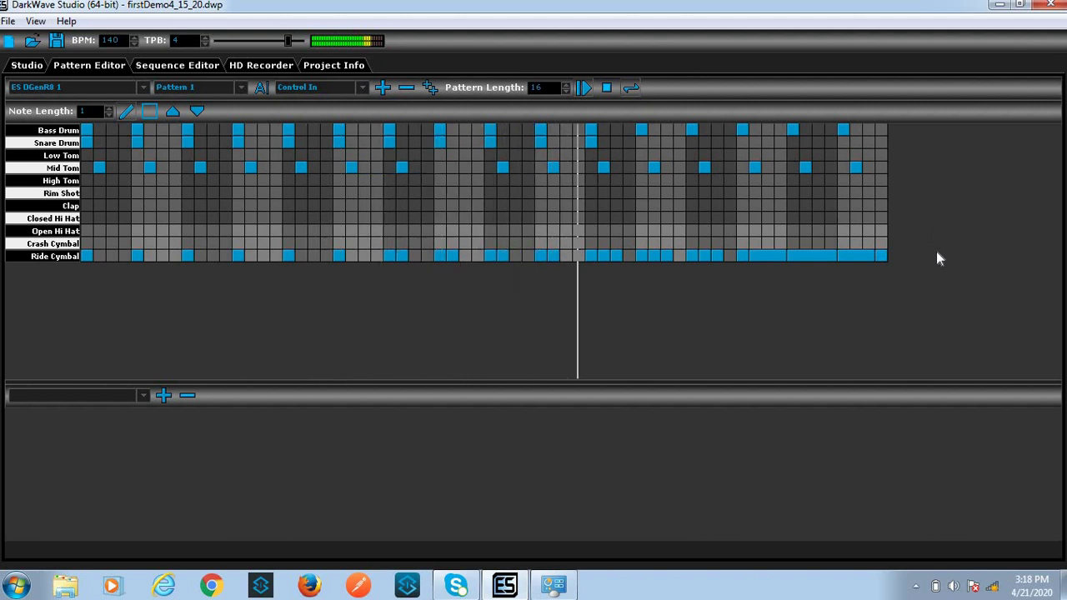
Set the pattern length to 32
double_click(537, 86)
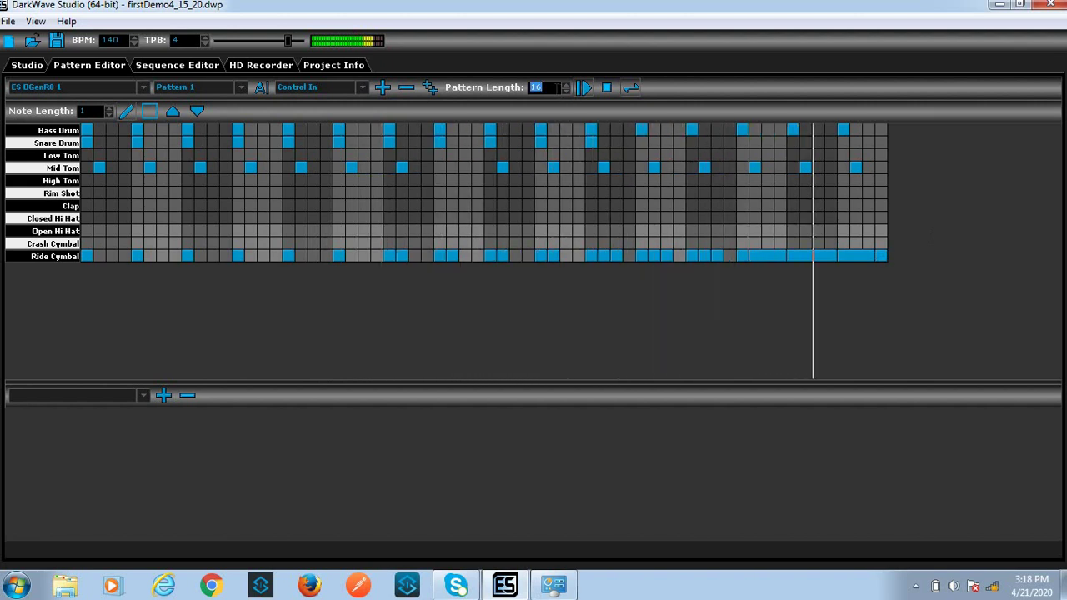
text(30)
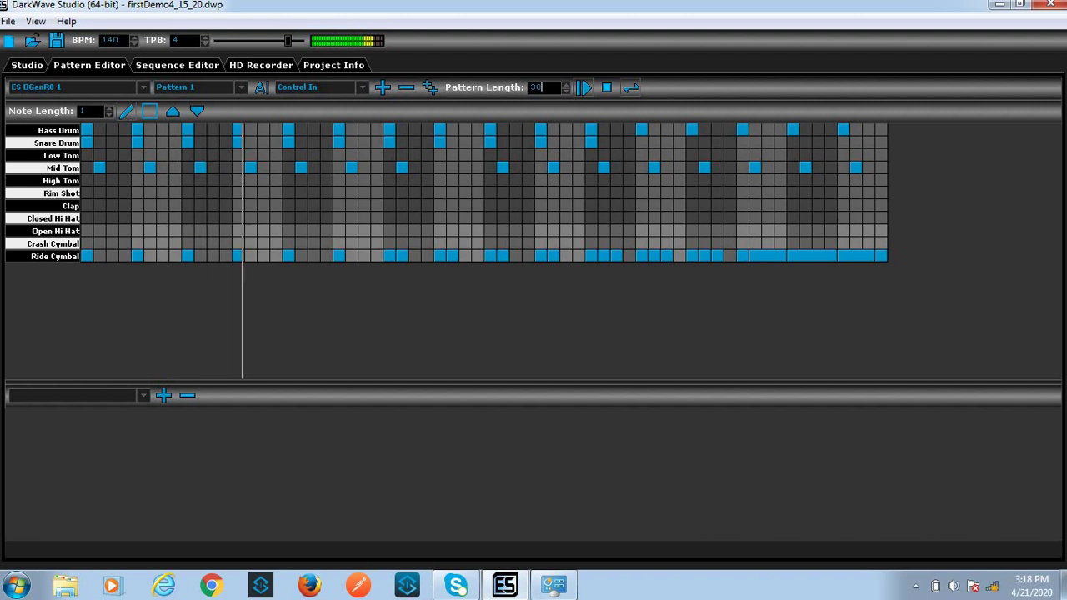
key(Return)
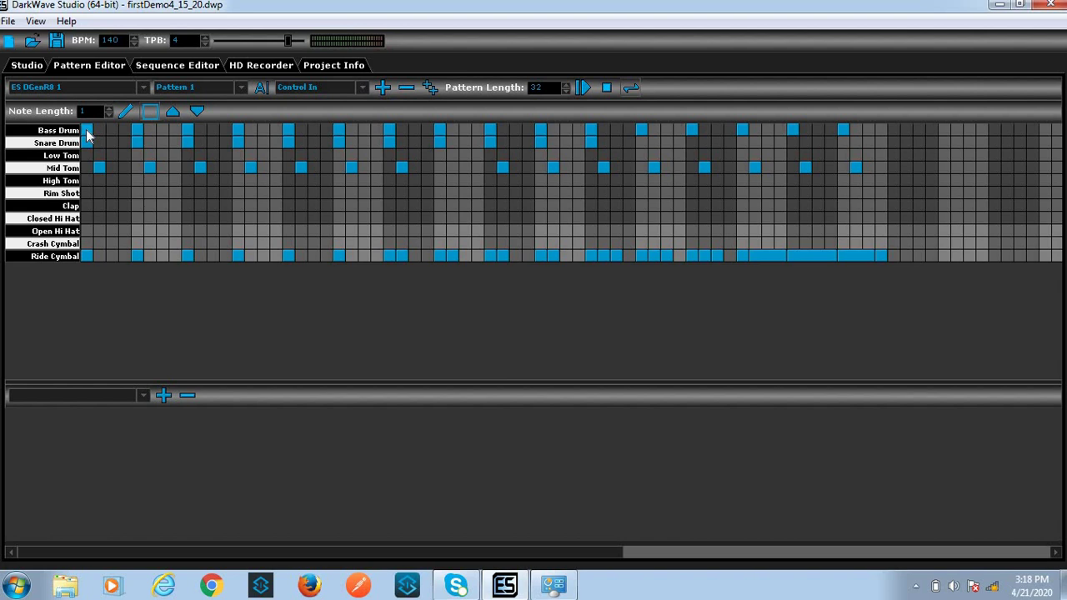
Copy all drum notes of beats 1 to 16, paste them at the start of beat 17, and play the pattern
drag(447, 300, 877, 260)
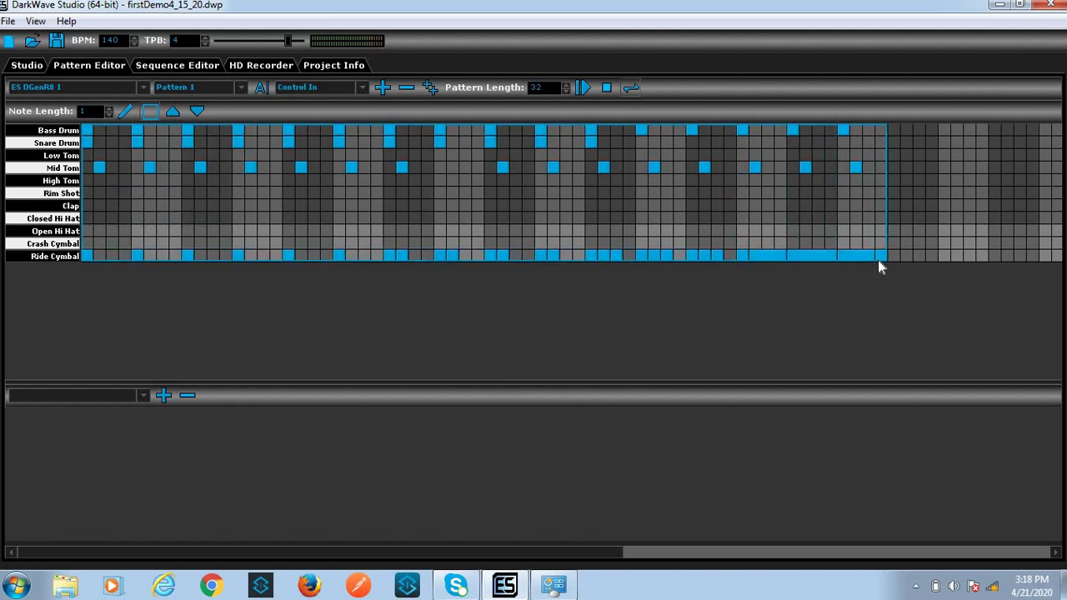
right_click(835, 222)
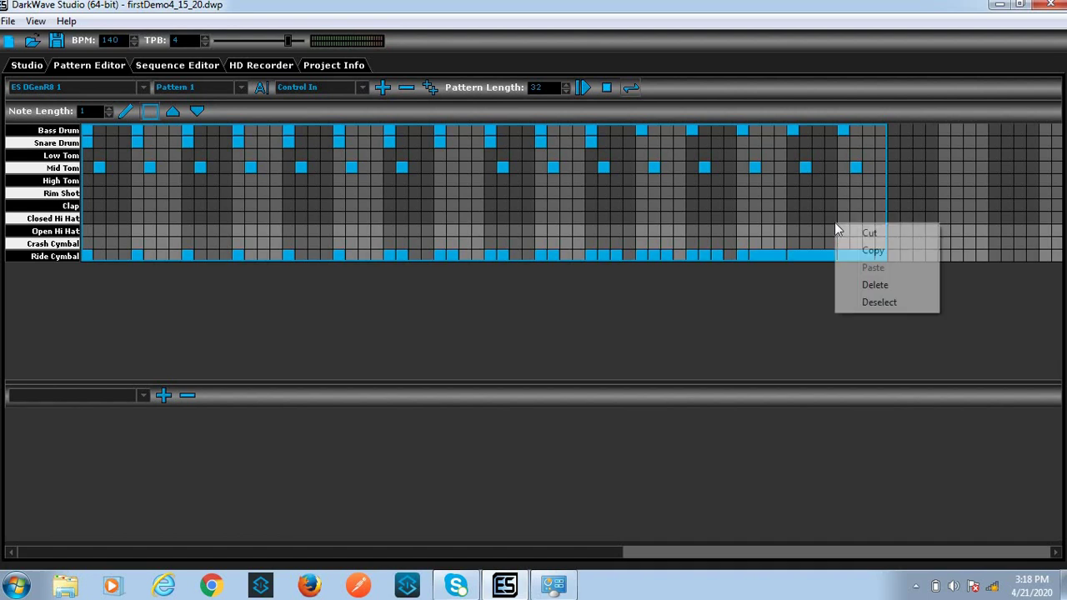
click(875, 251)
click(894, 129)
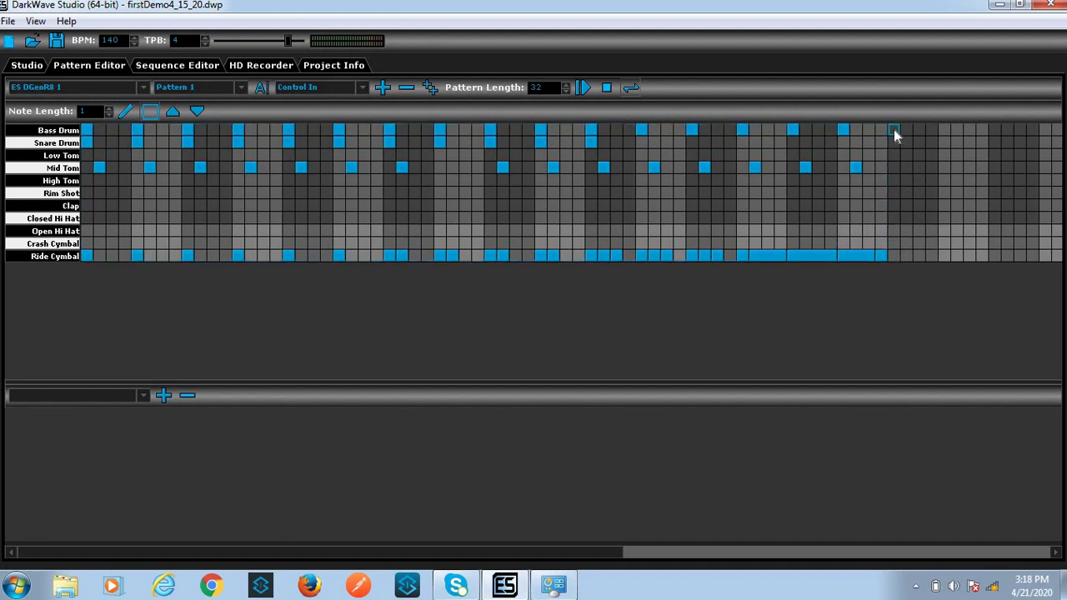
right_click(894, 129)
click(932, 175)
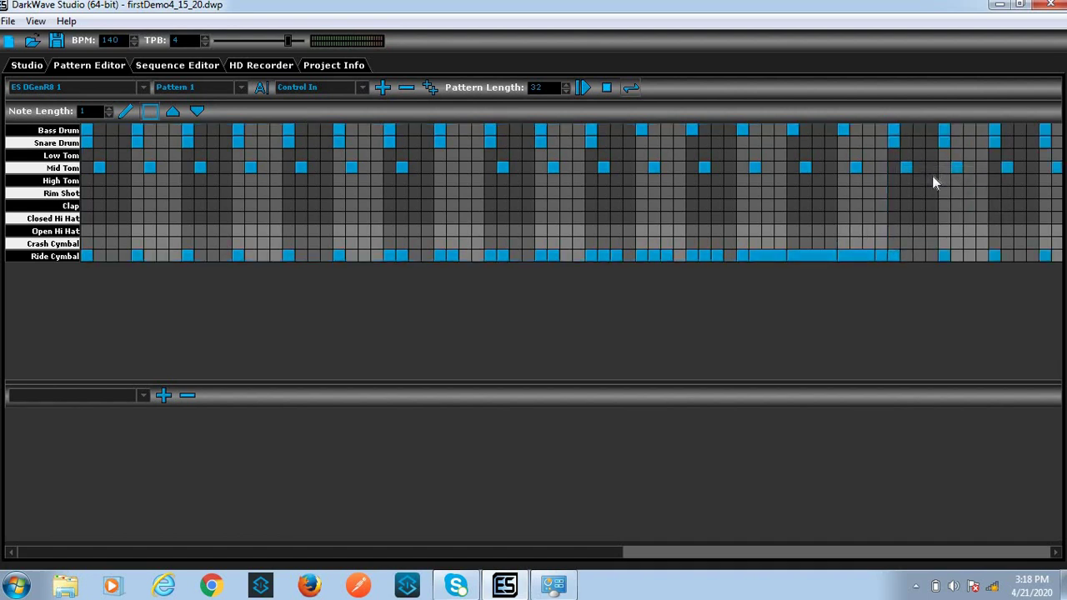
click(585, 90)
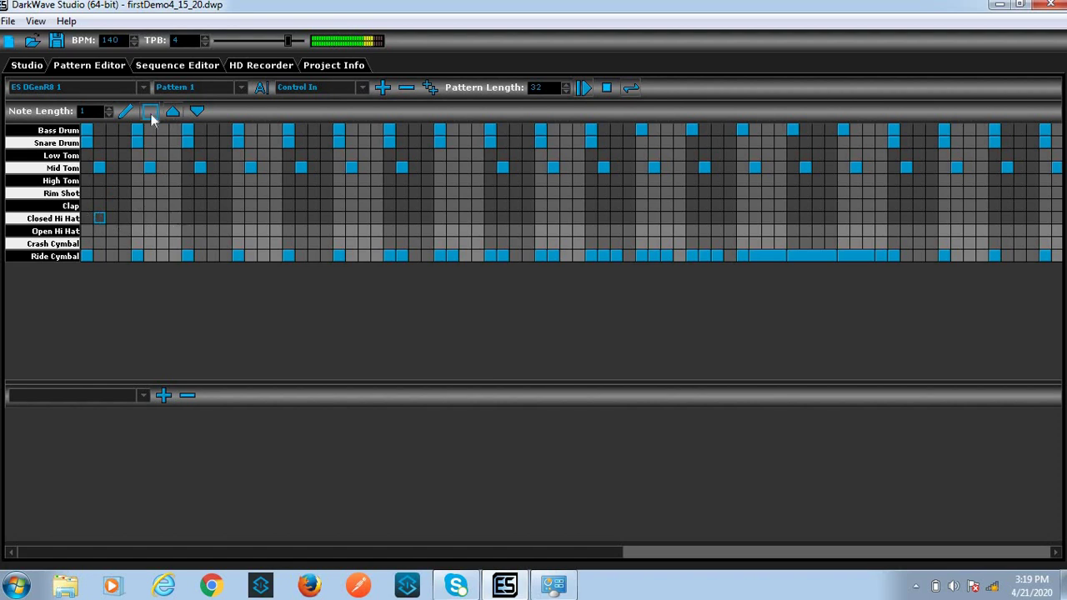
Place closed hi-hat notes on the second step of beats 1 to 7
click(99, 217)
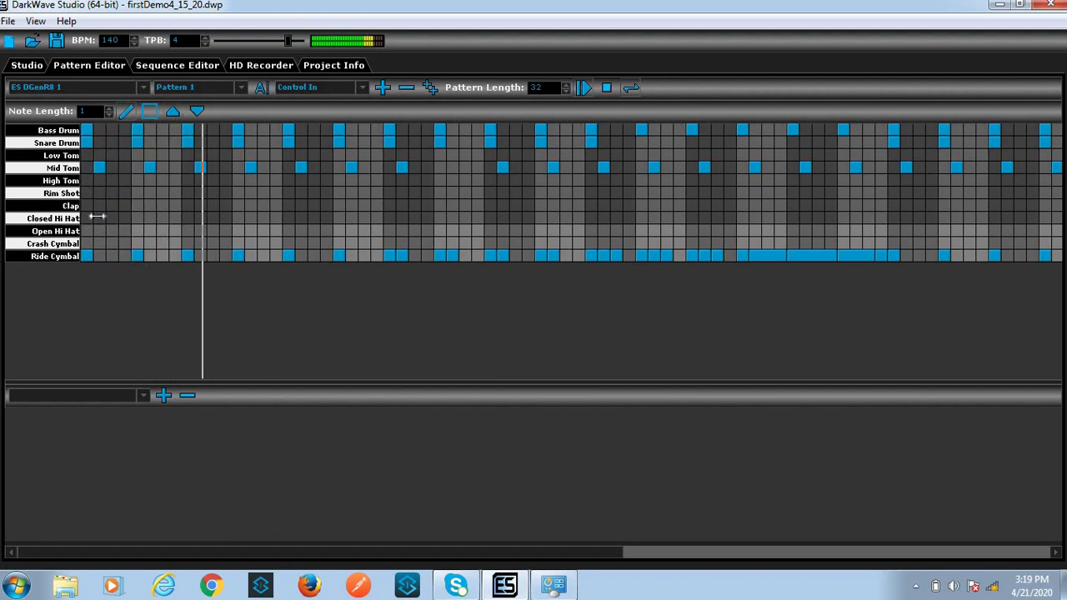
click(150, 217)
click(201, 218)
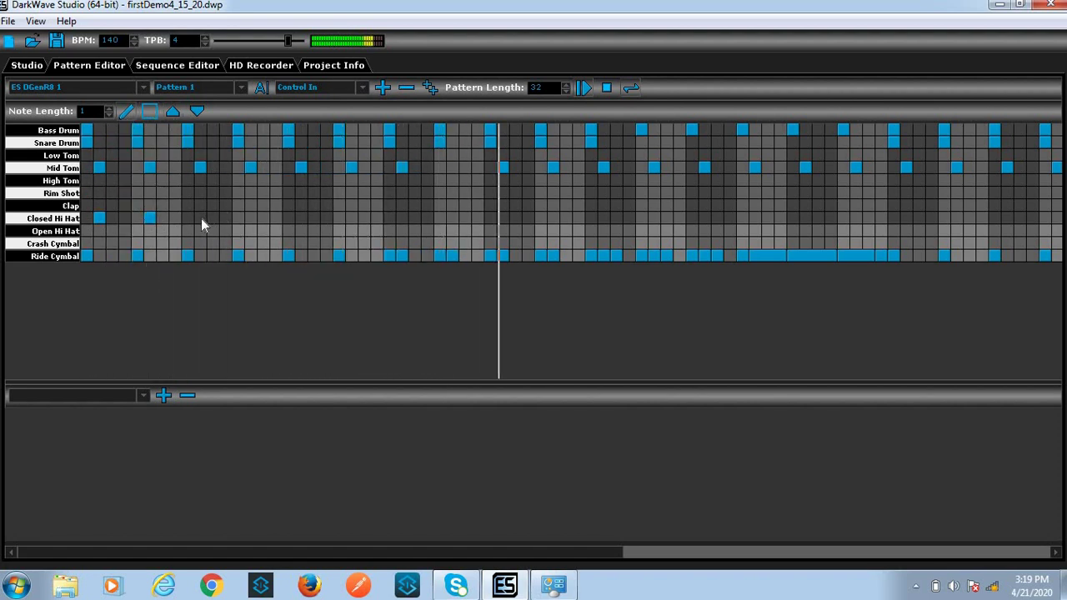
click(251, 219)
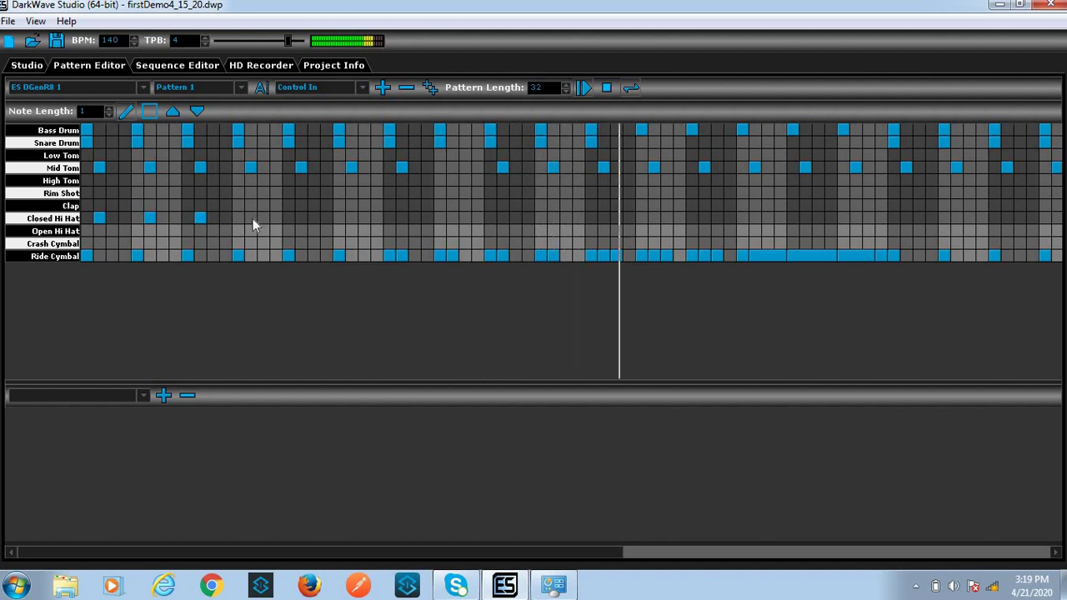
click(302, 217)
click(350, 218)
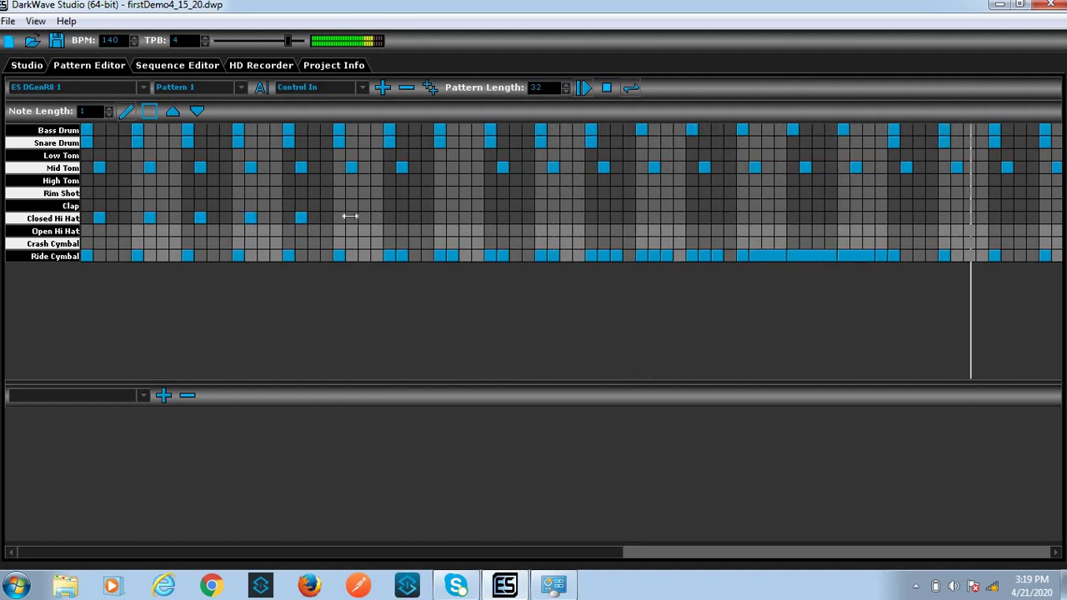
click(402, 218)
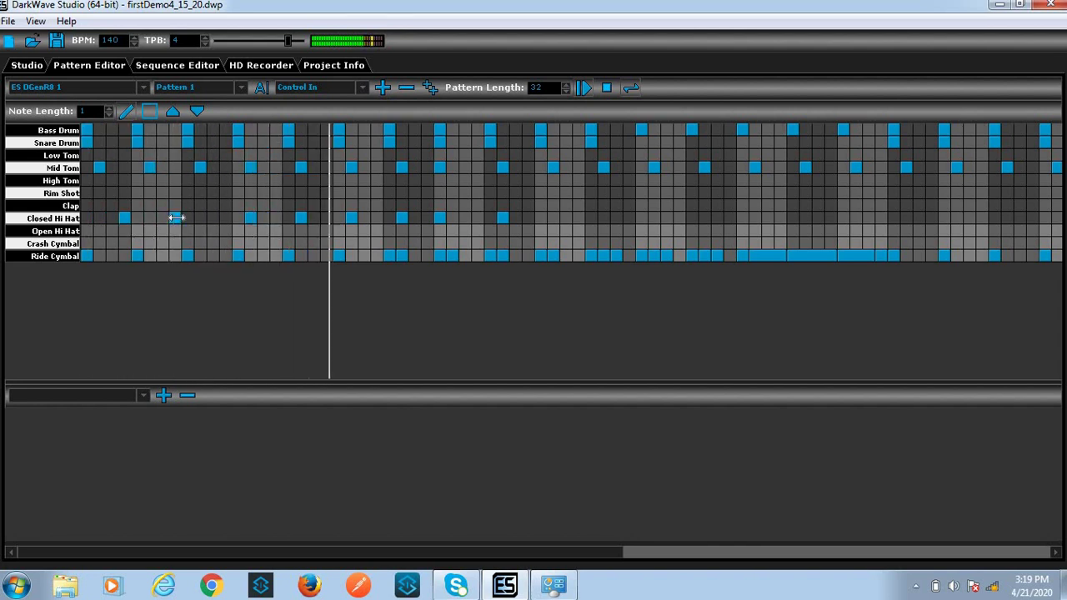
Delete all closed hi-hat notes from the pattern
click(175, 217)
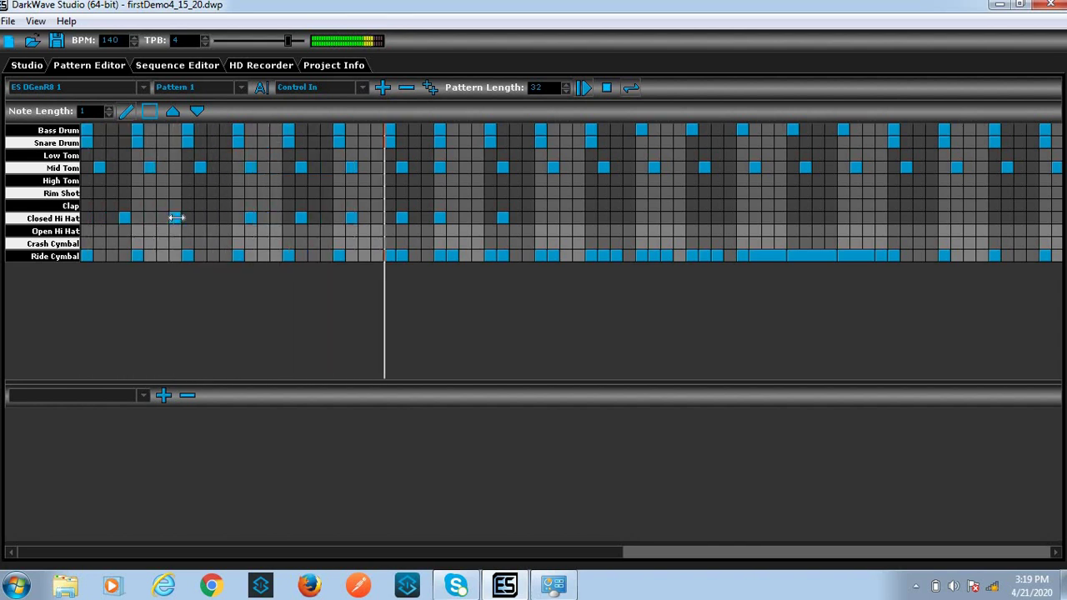
click(124, 218)
click(174, 217)
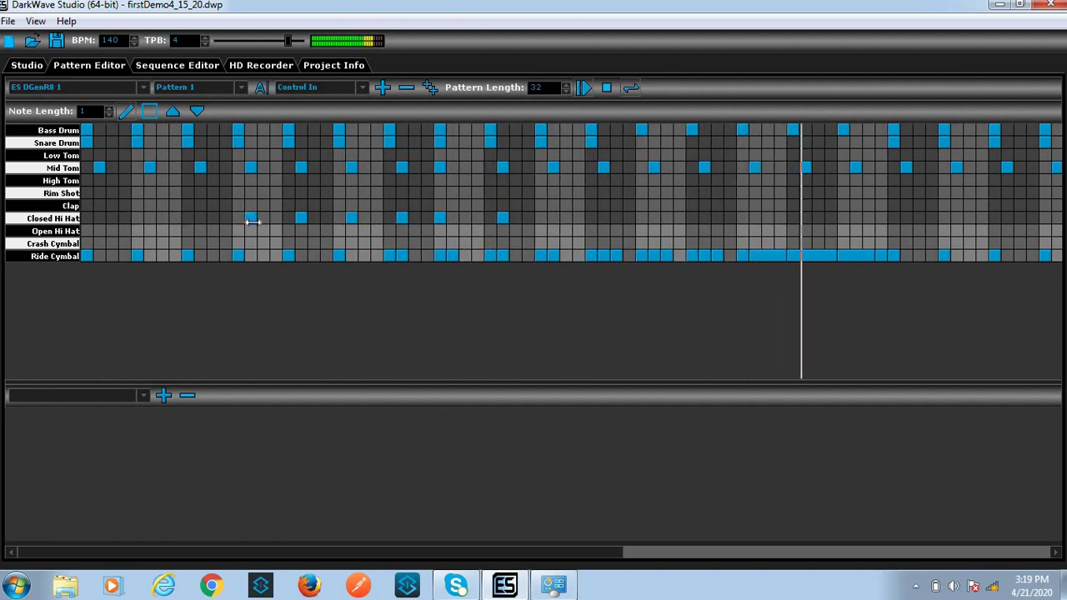
click(250, 218)
click(301, 217)
click(351, 217)
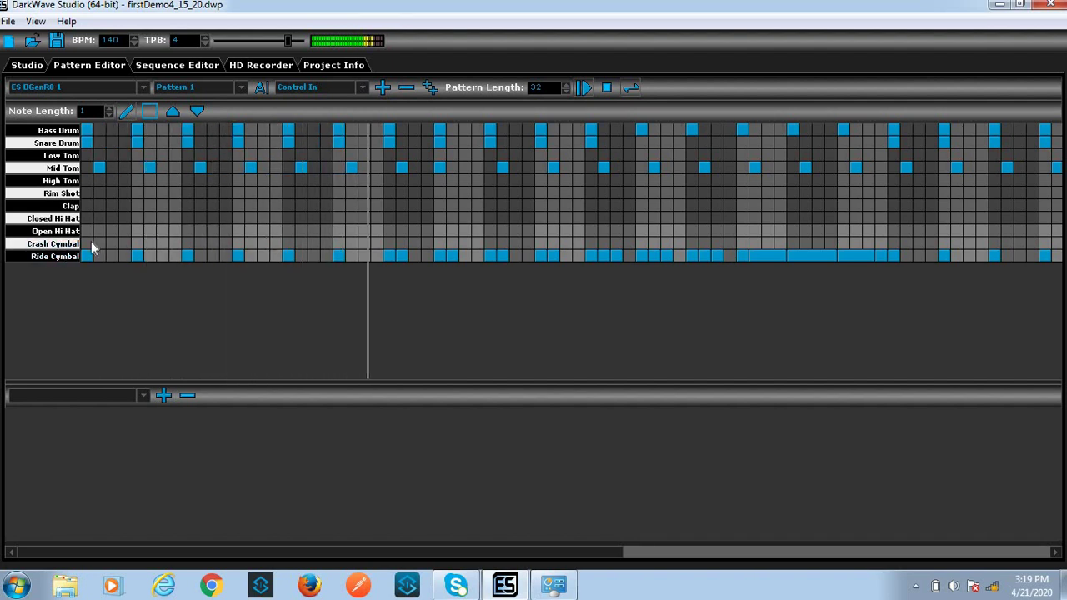
Draw crash cymbal notes on the third and fourth steps of beats 1 to 8
drag(107, 242, 175, 244)
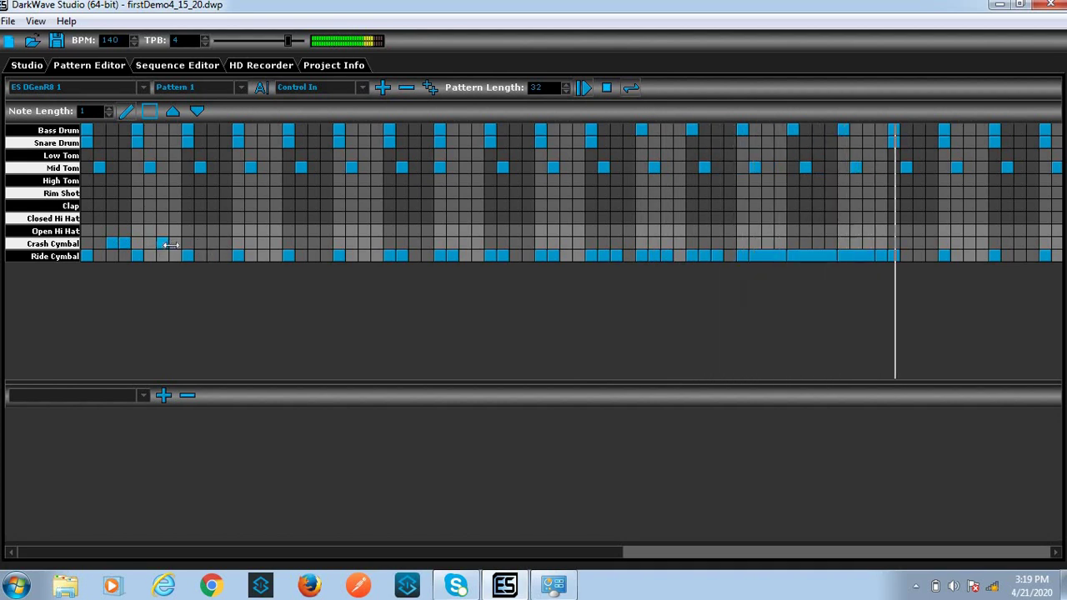
click(227, 244)
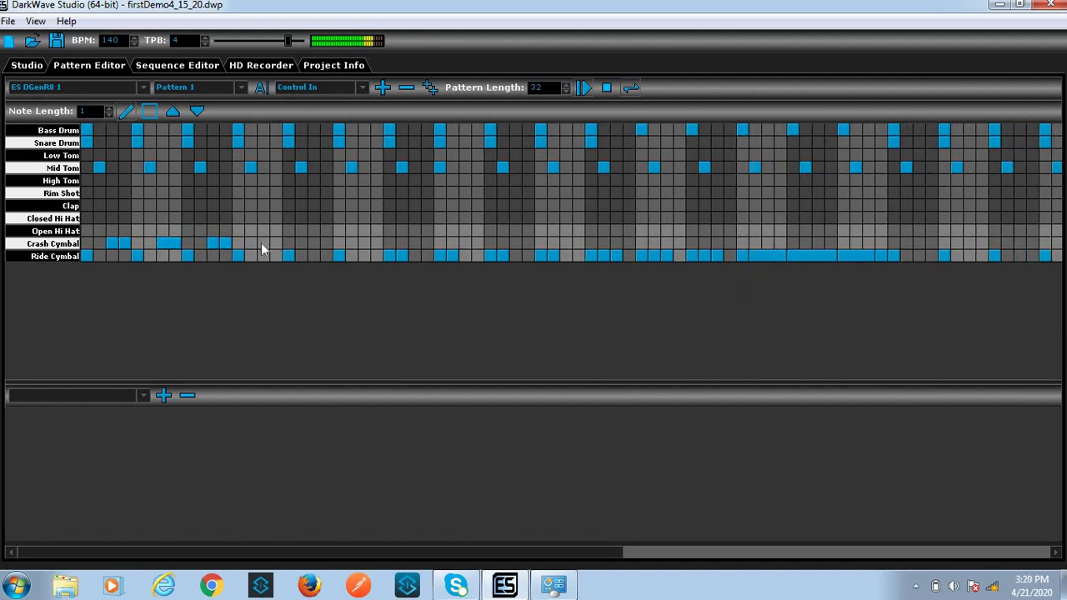
click(326, 242)
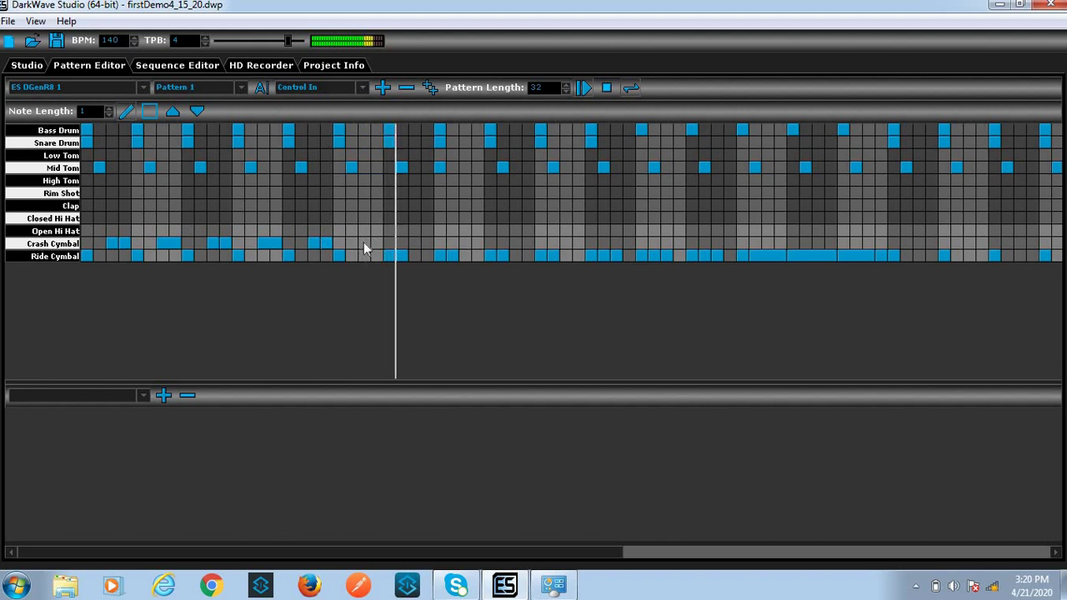
click(363, 243)
click(375, 243)
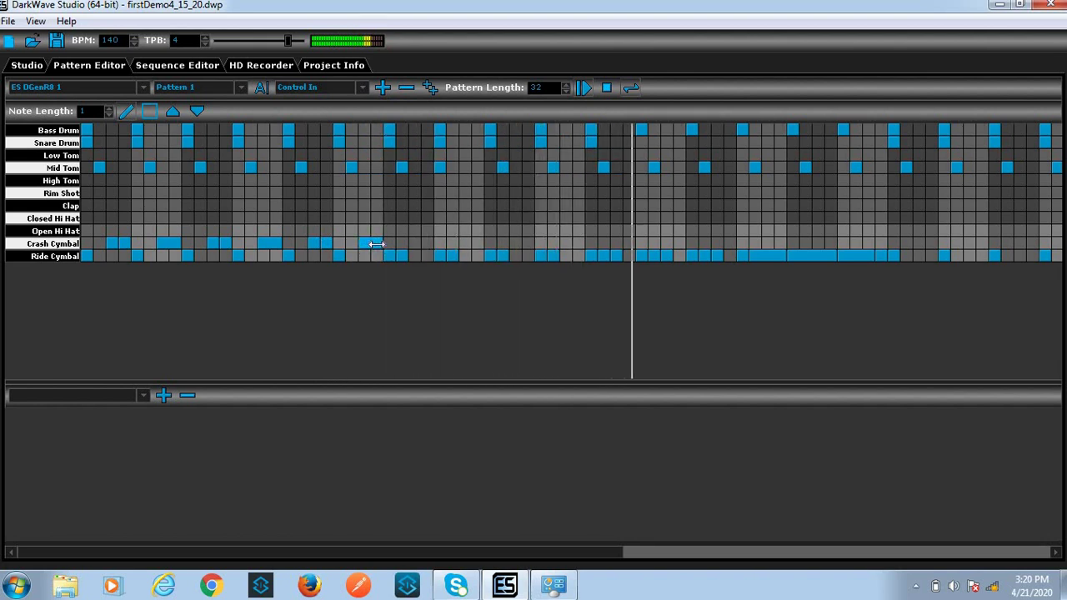
click(415, 243)
click(428, 243)
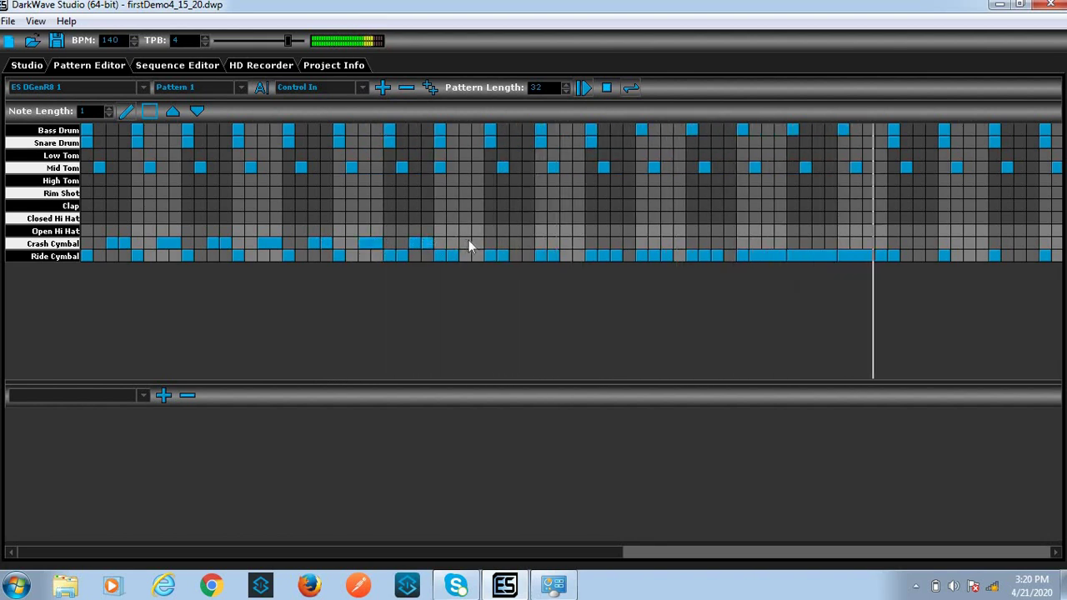
click(466, 243)
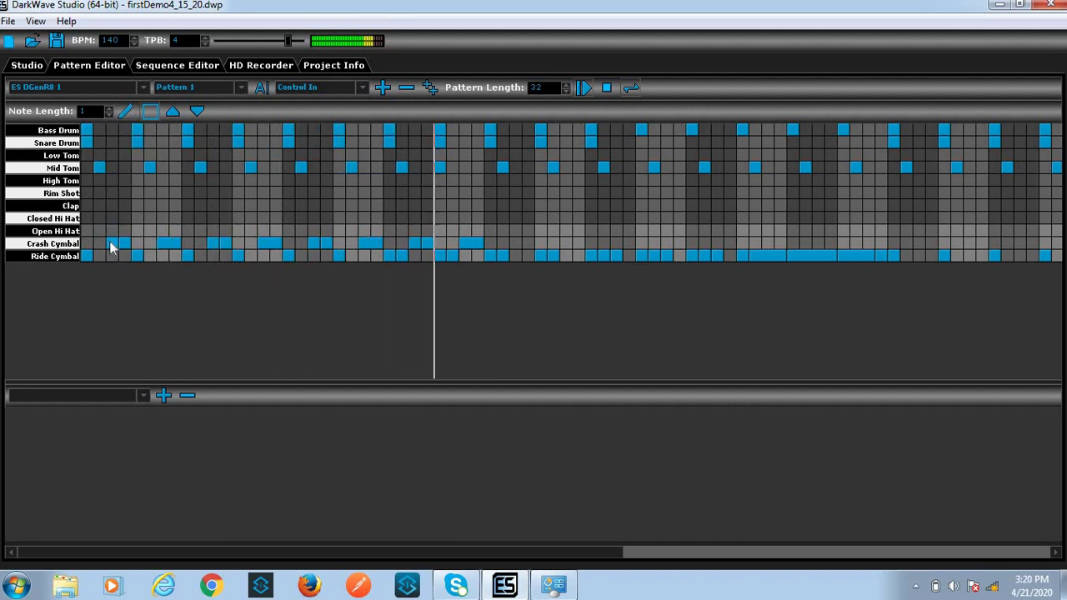
Copy the crash cymbal notes of beats 1 to 8 and paste them at the third step of beat 9
drag(142, 241, 482, 243)
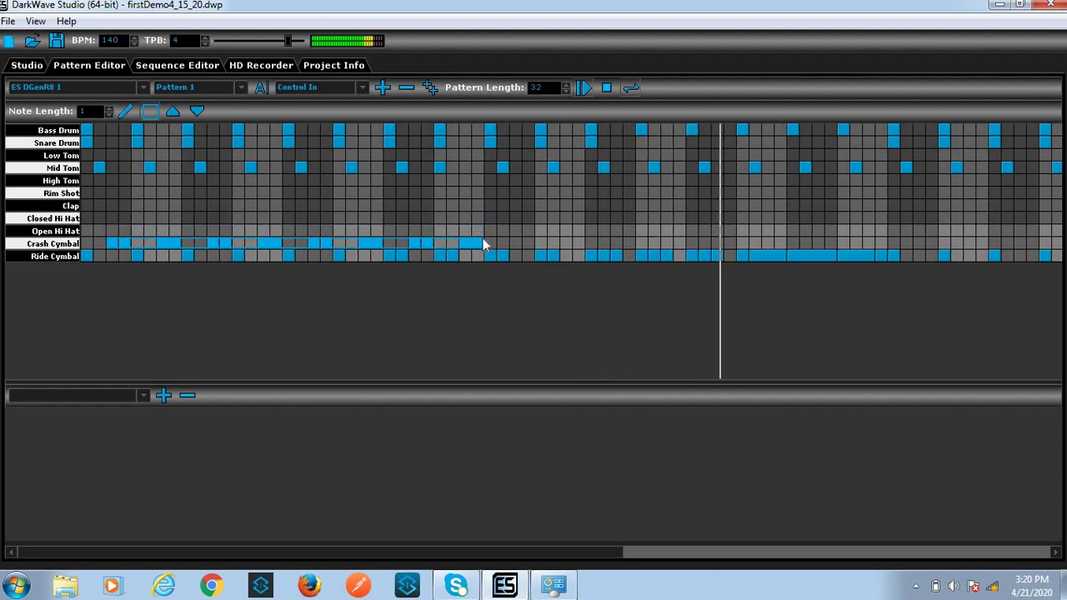
right_click(426, 243)
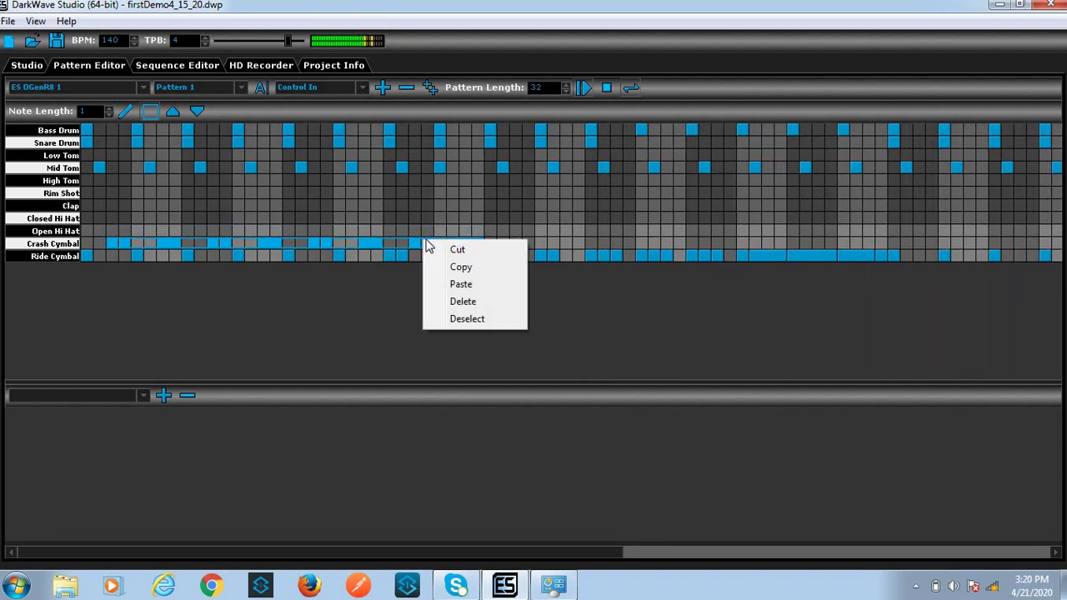
click(459, 268)
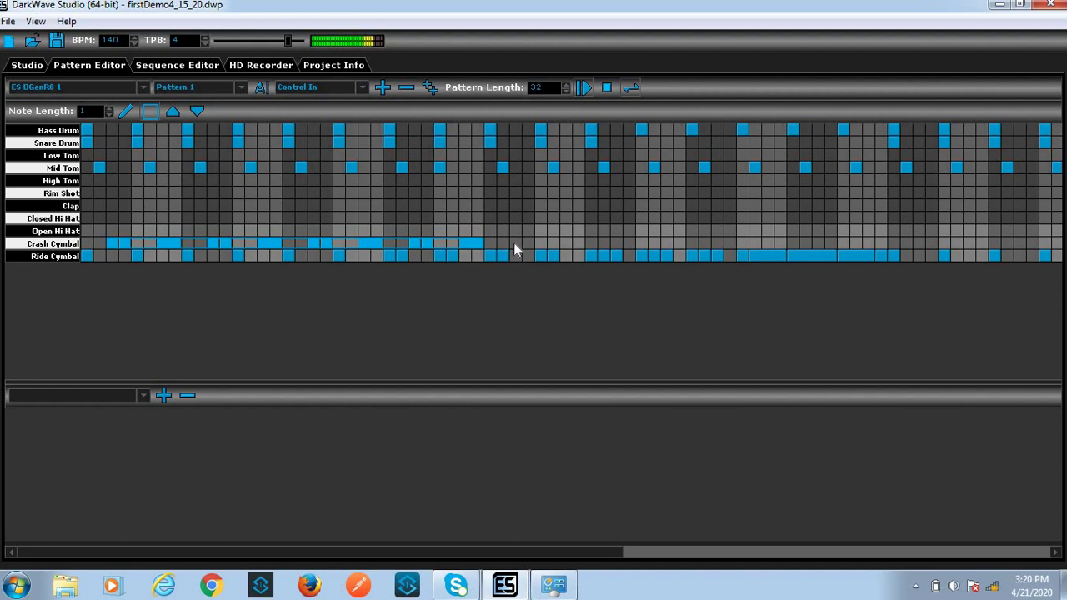
right_click(515, 244)
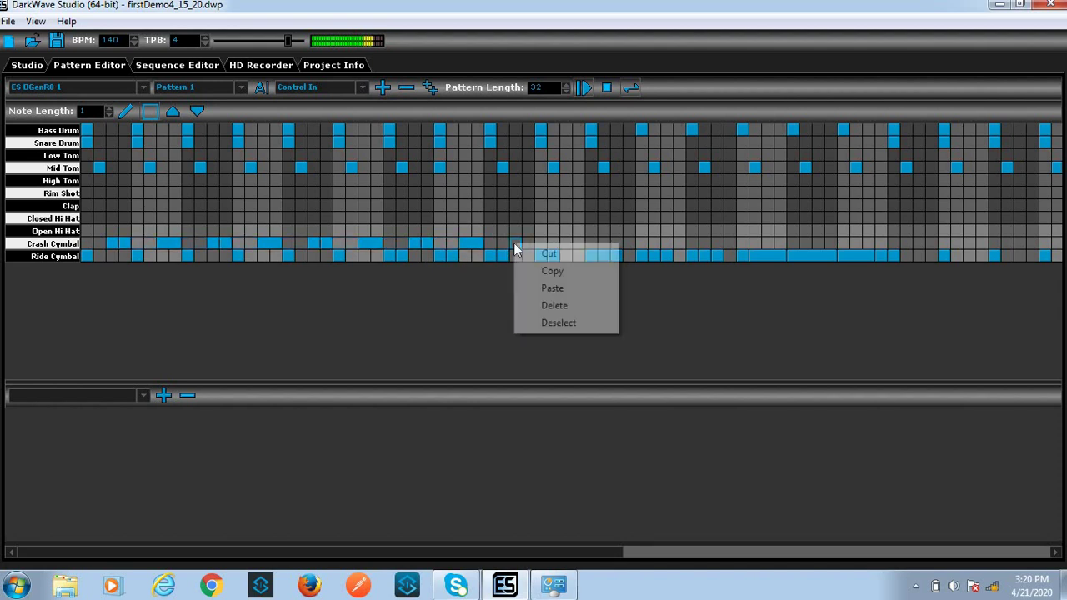
click(552, 288)
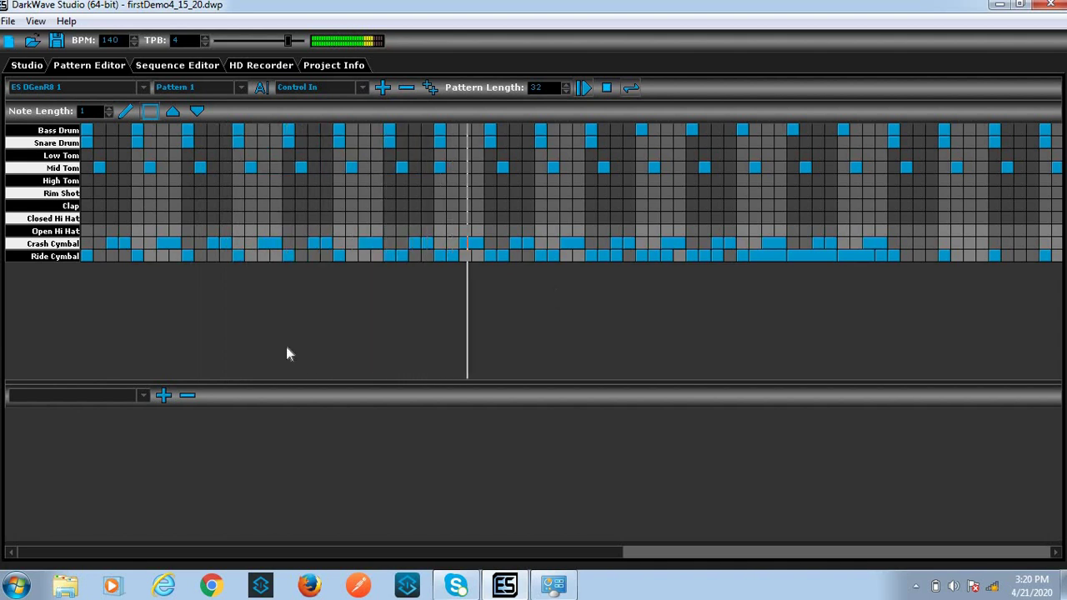
Paste the copied crash cymbal notes at the third steps of beats 17 and 25, and play the pattern
click(575, 551)
drag(671, 566, 708, 556)
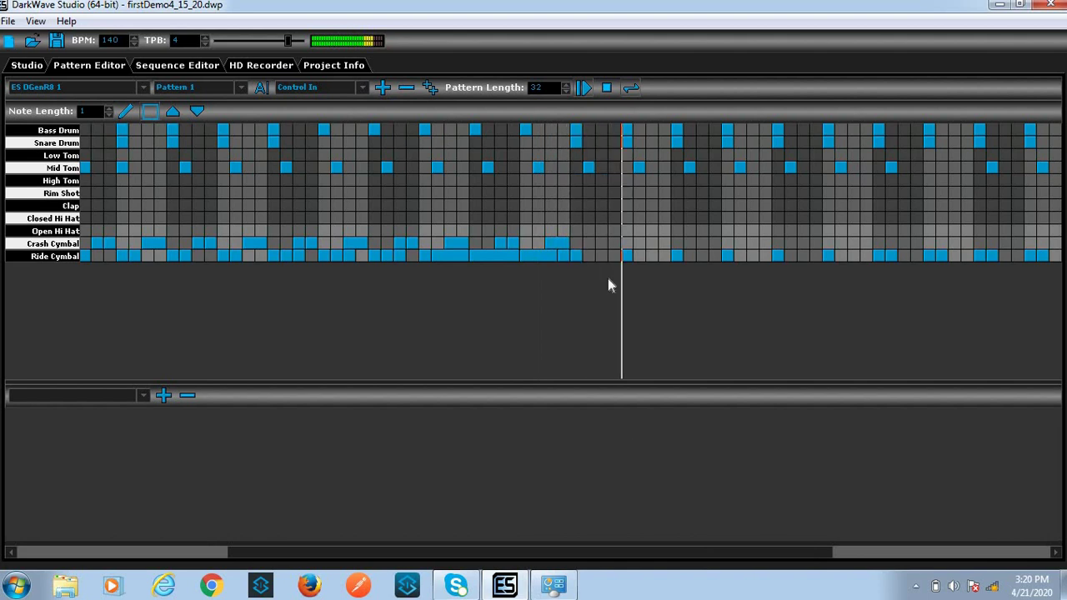
right_click(599, 242)
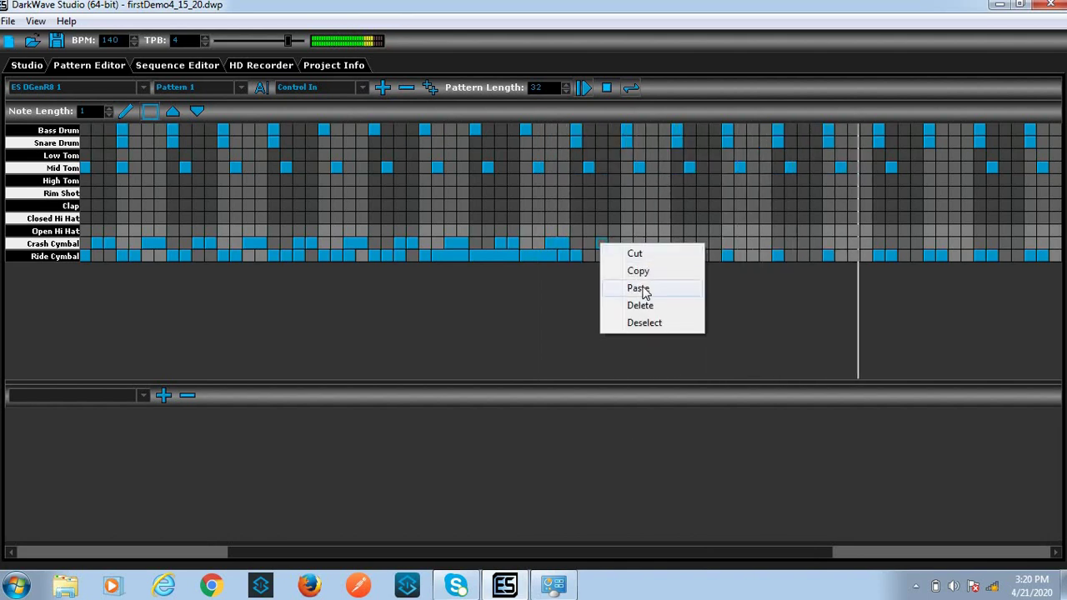
click(640, 288)
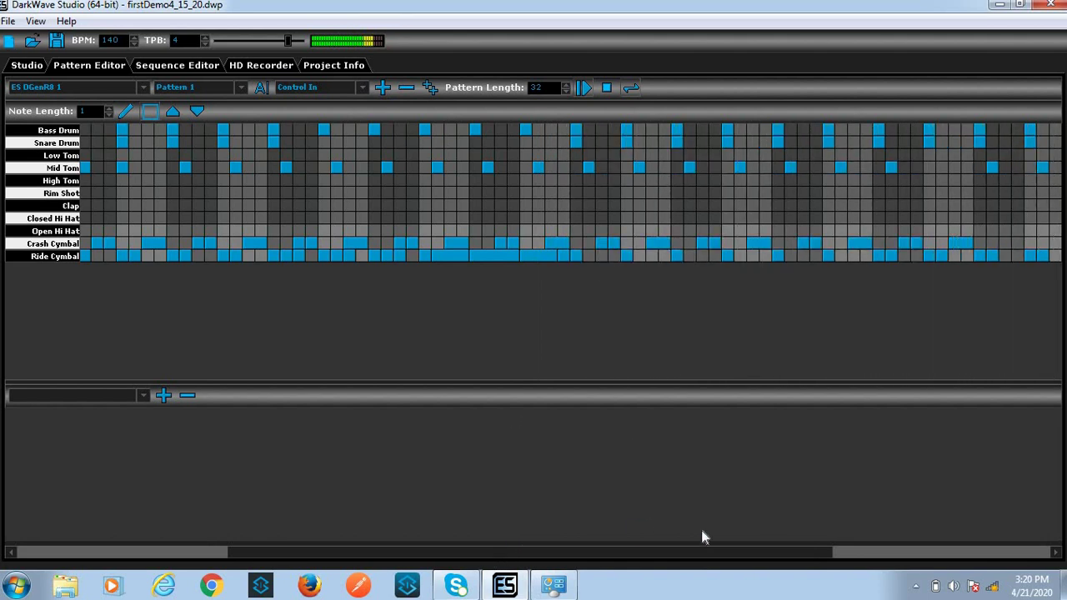
right_click(676, 243)
click(713, 287)
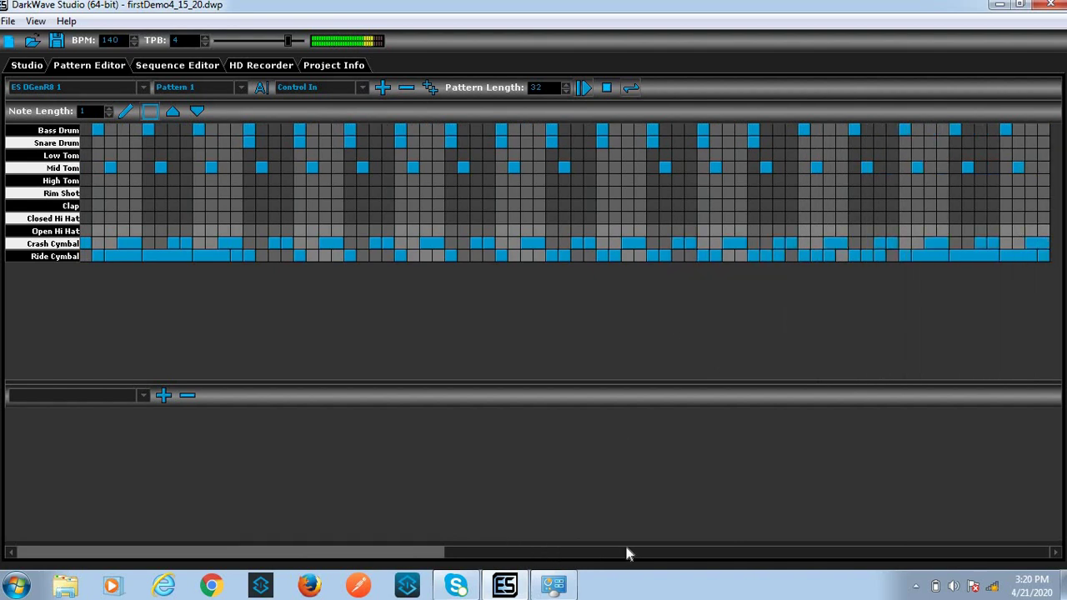
key(space)
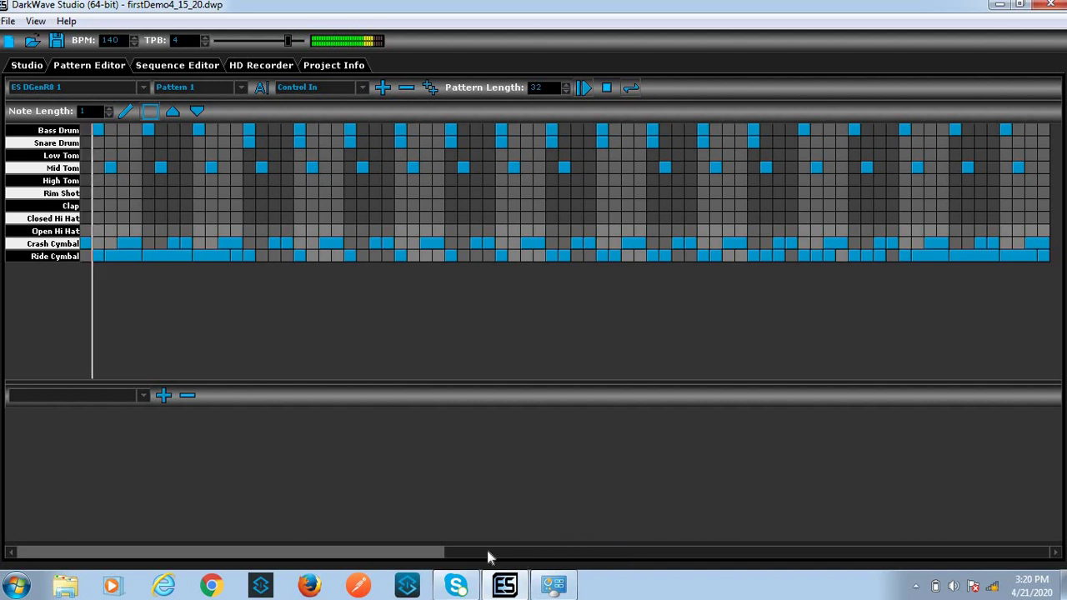
Place clap notes on the fourth step of beats 1 to 8
scroll(231, 554, down, 3)
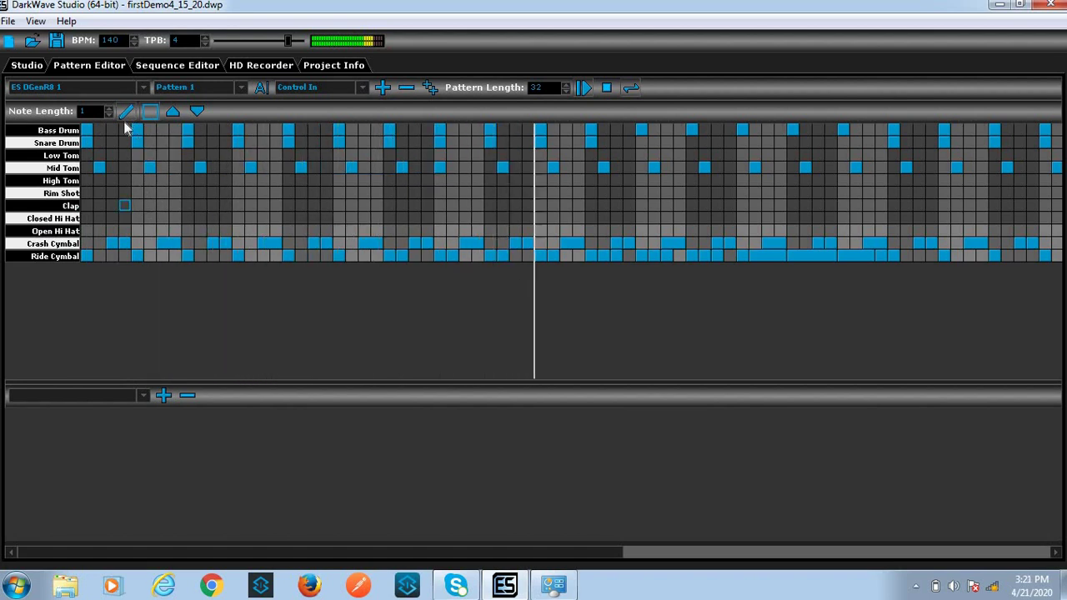
click(124, 205)
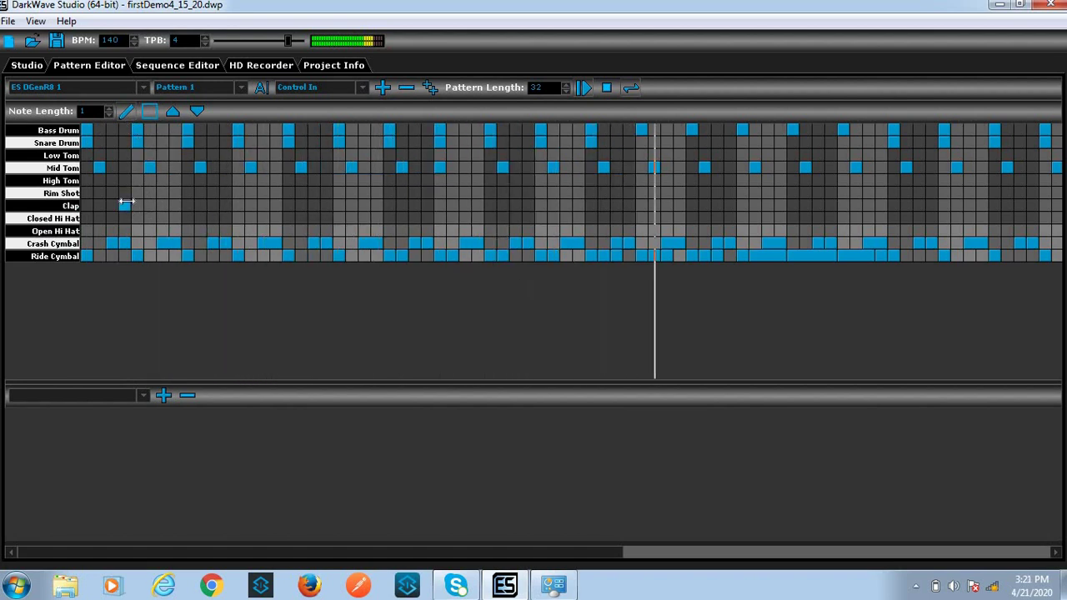
click(174, 205)
click(225, 205)
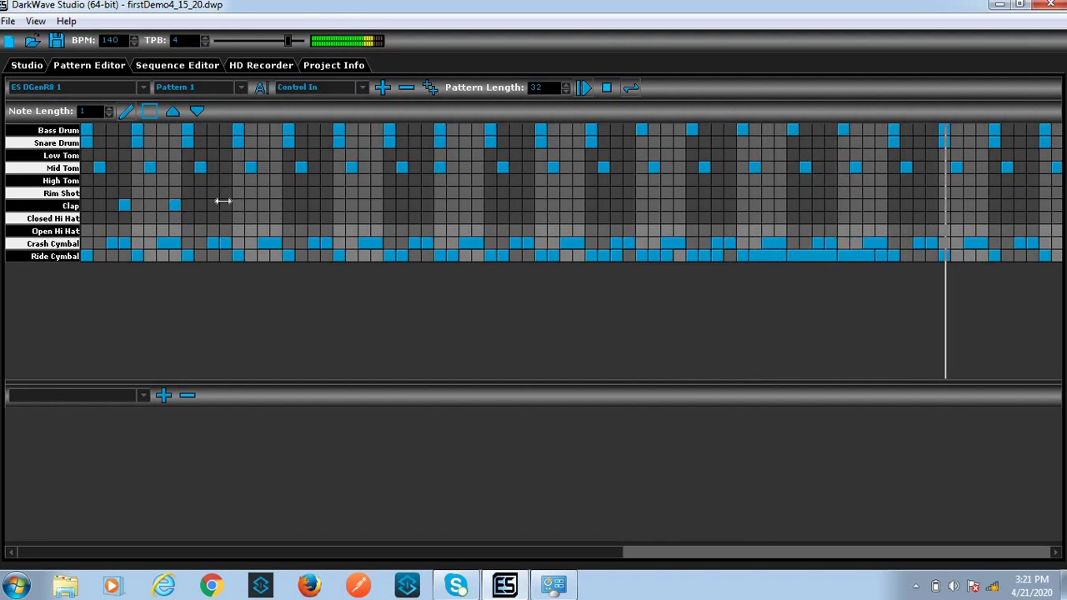
click(276, 205)
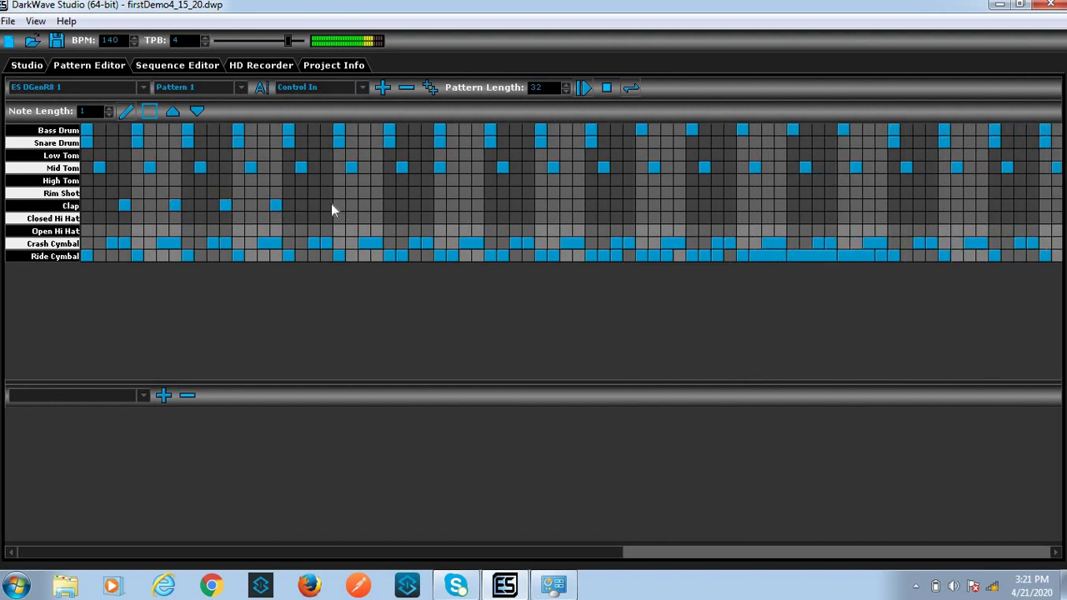
click(375, 205)
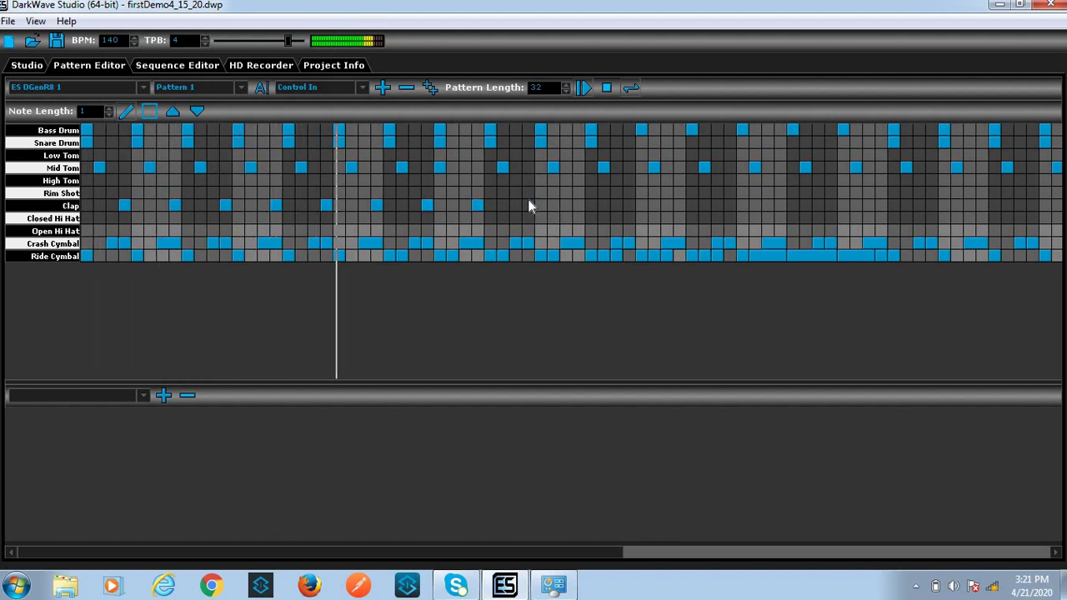
Delete all clap notes from the pattern
click(124, 205)
click(175, 206)
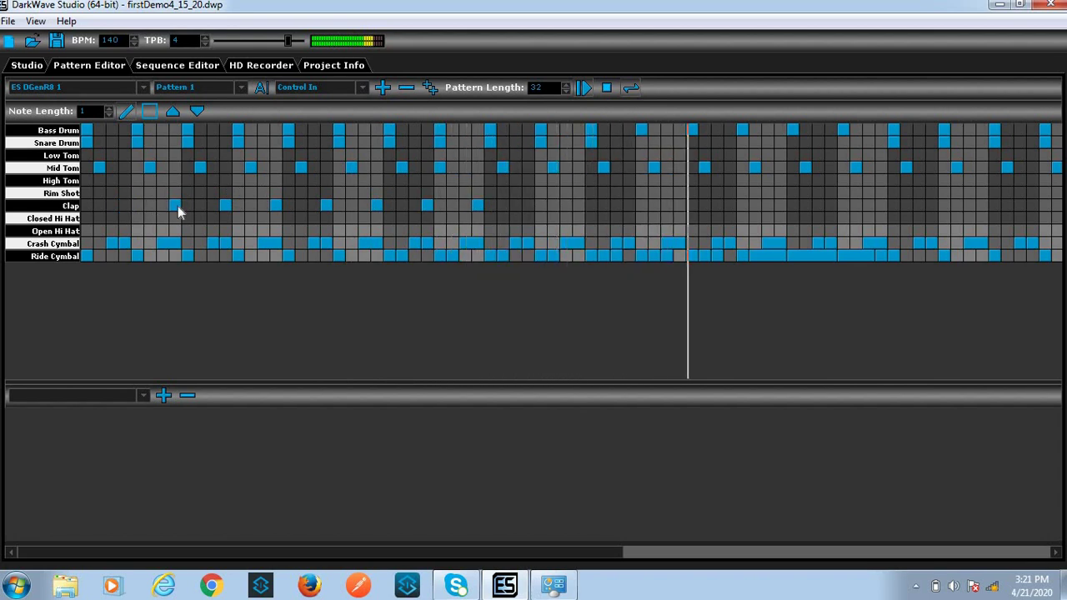
click(224, 207)
click(275, 205)
click(326, 206)
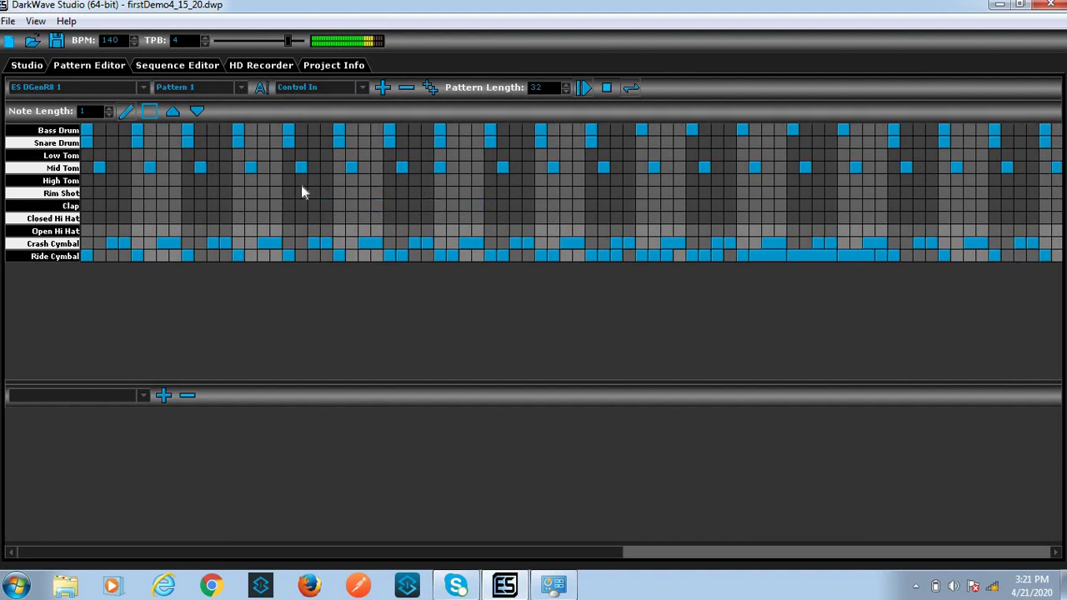
Place rim shot notes on the second and third steps of beats 1 and 2, and play the pattern
click(88, 195)
click(99, 193)
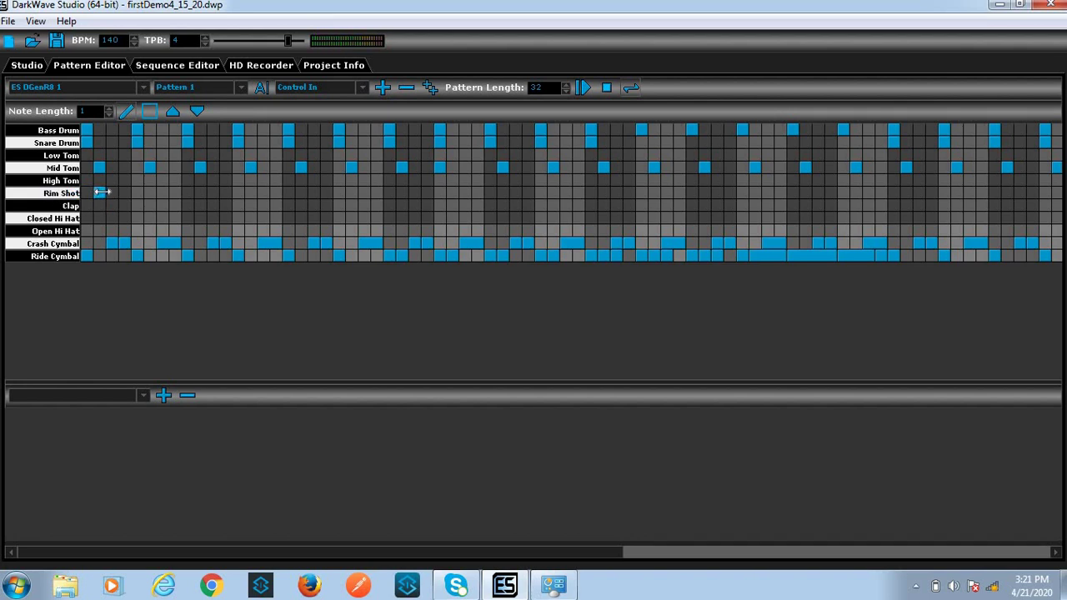
click(111, 192)
click(160, 193)
click(583, 88)
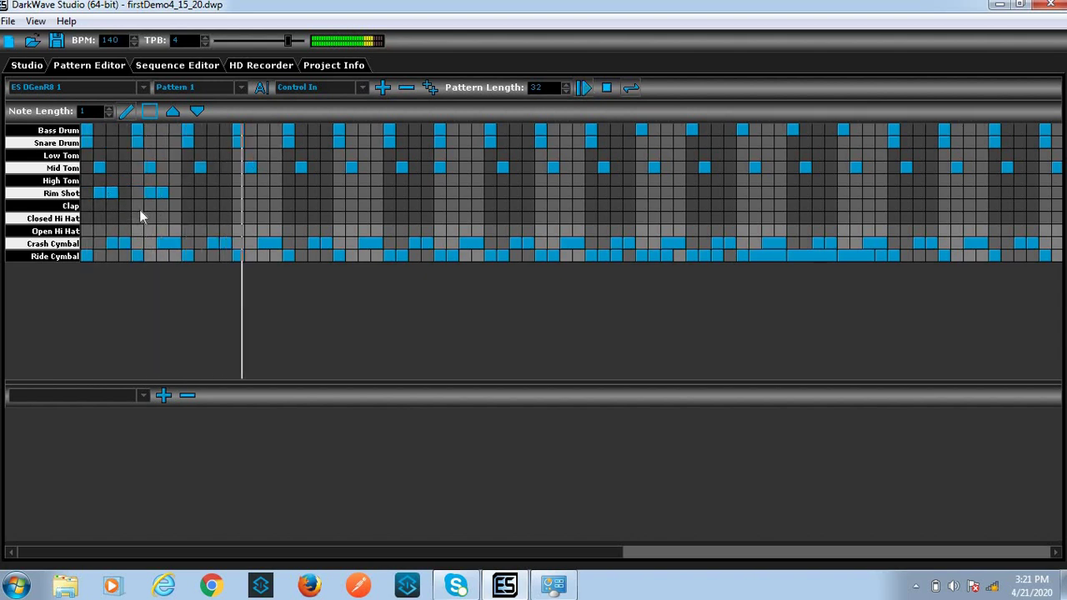
Draw rim shot notes on the second and third steps of beats 3 to 7
click(200, 193)
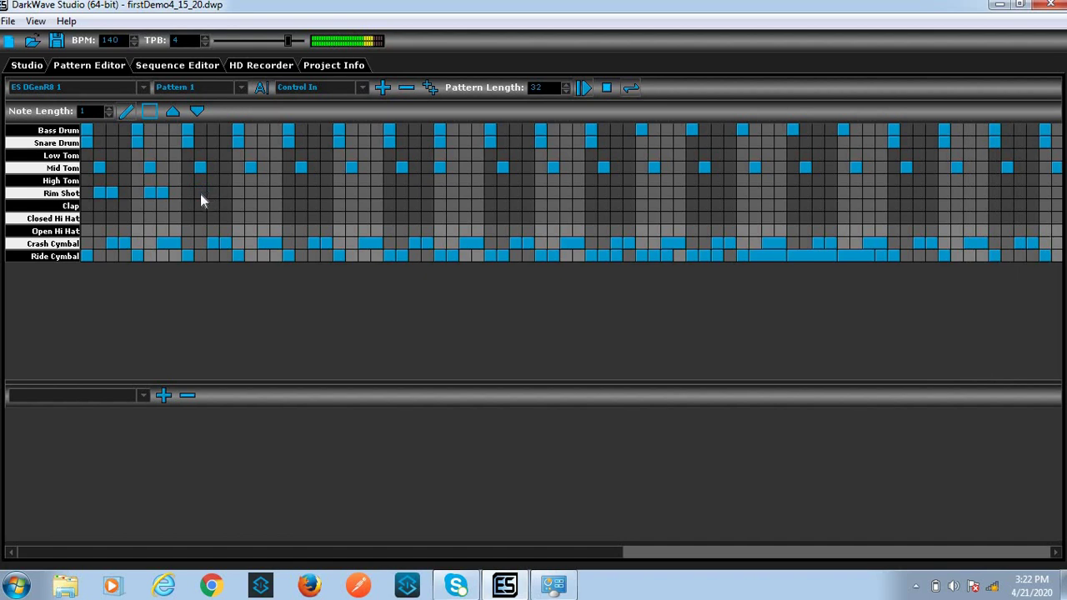
drag(200, 193, 215, 195)
click(251, 193)
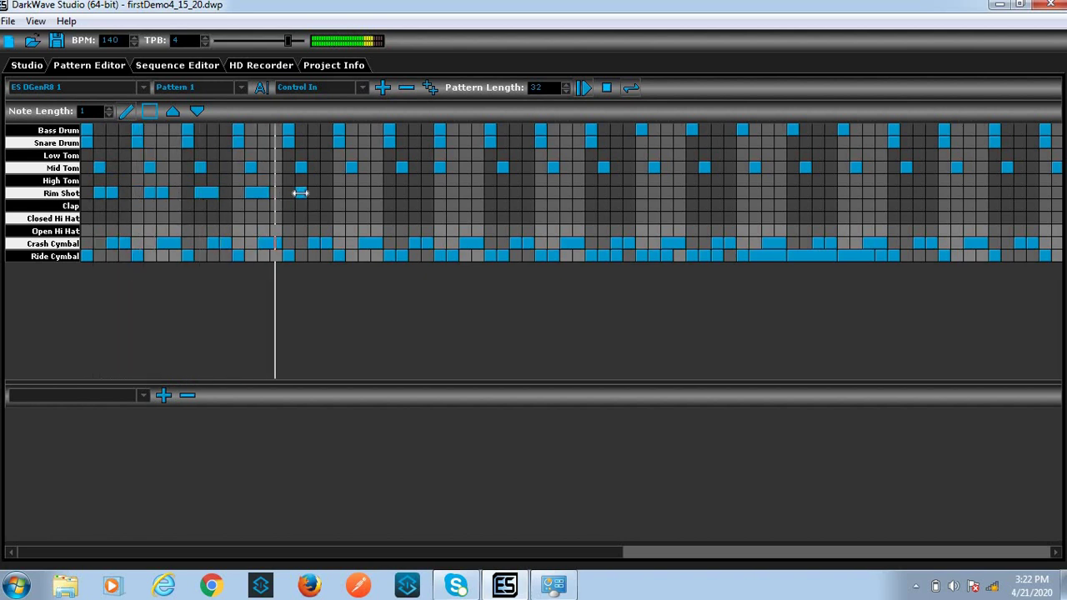
drag(301, 192, 414, 192)
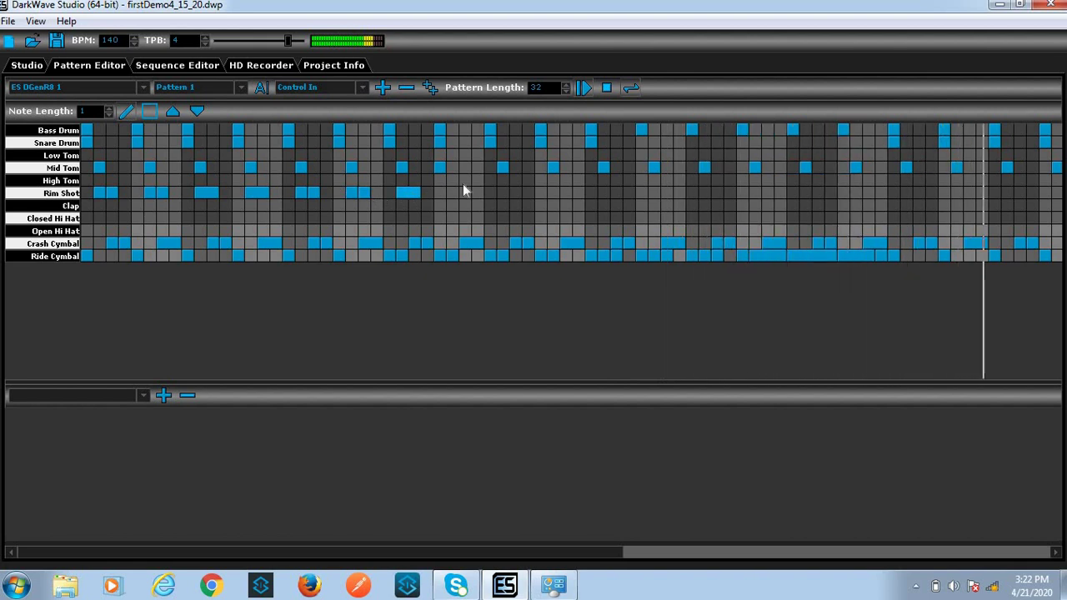
Draw rim shot notes on the second and third steps of beats 8 to 11
click(453, 193)
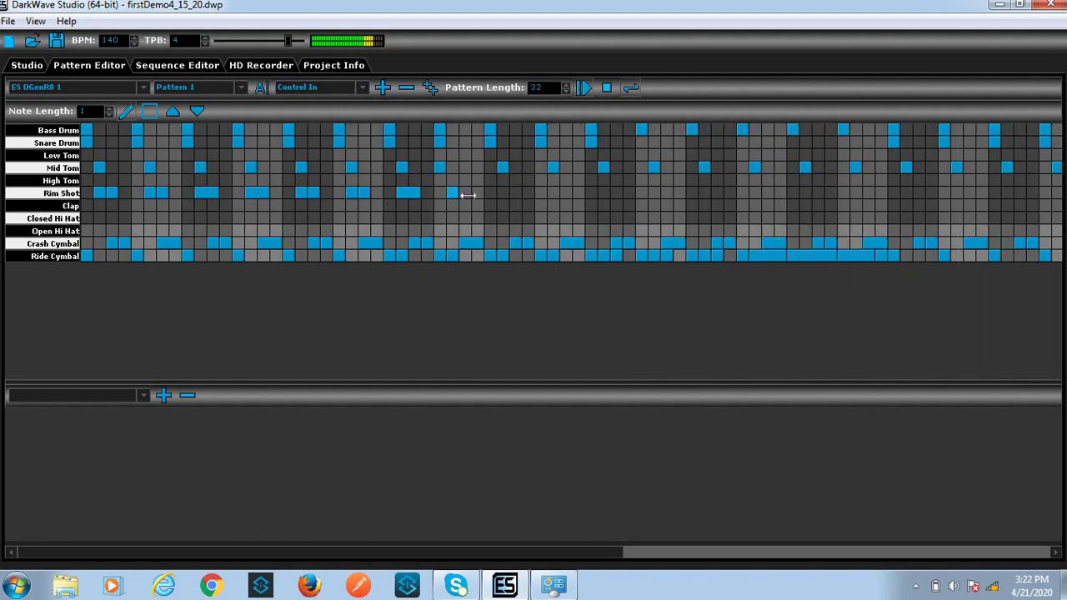
drag(471, 195, 471, 194)
click(501, 192)
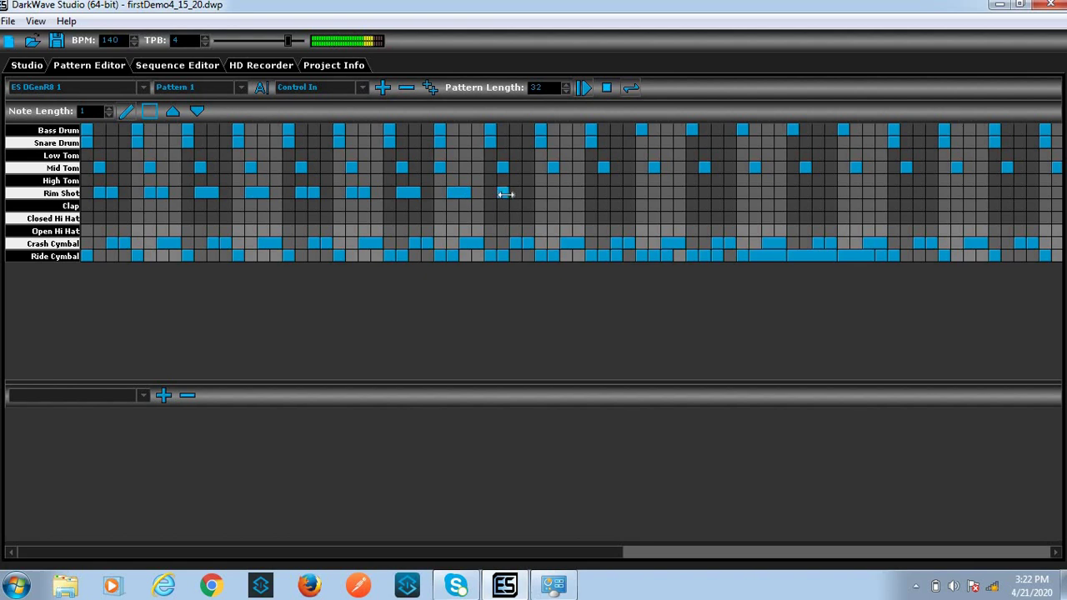
click(566, 193)
click(551, 194)
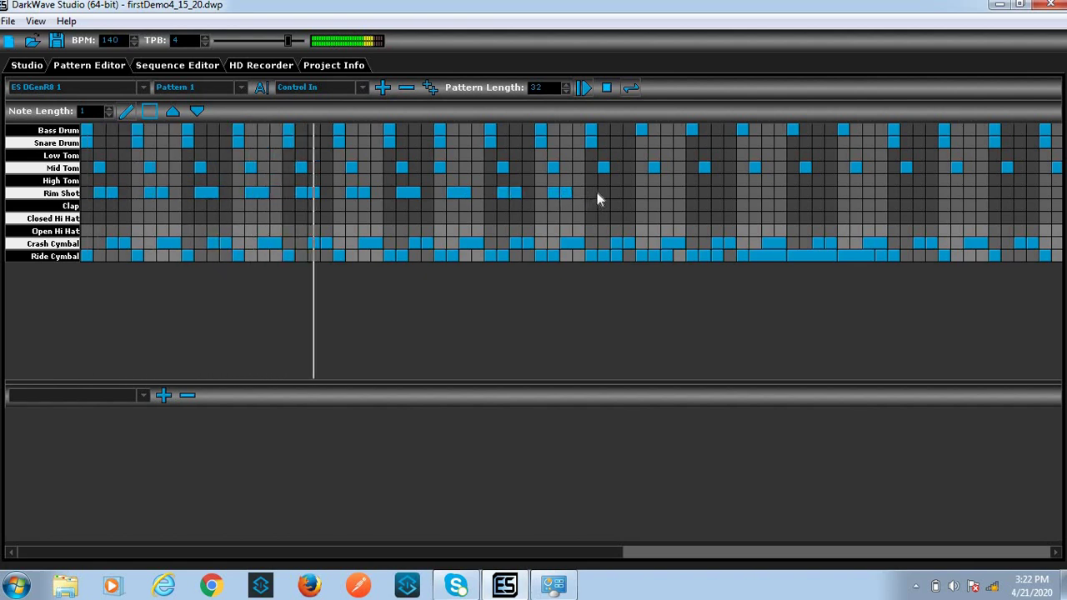
click(602, 191)
drag(619, 191, 627, 190)
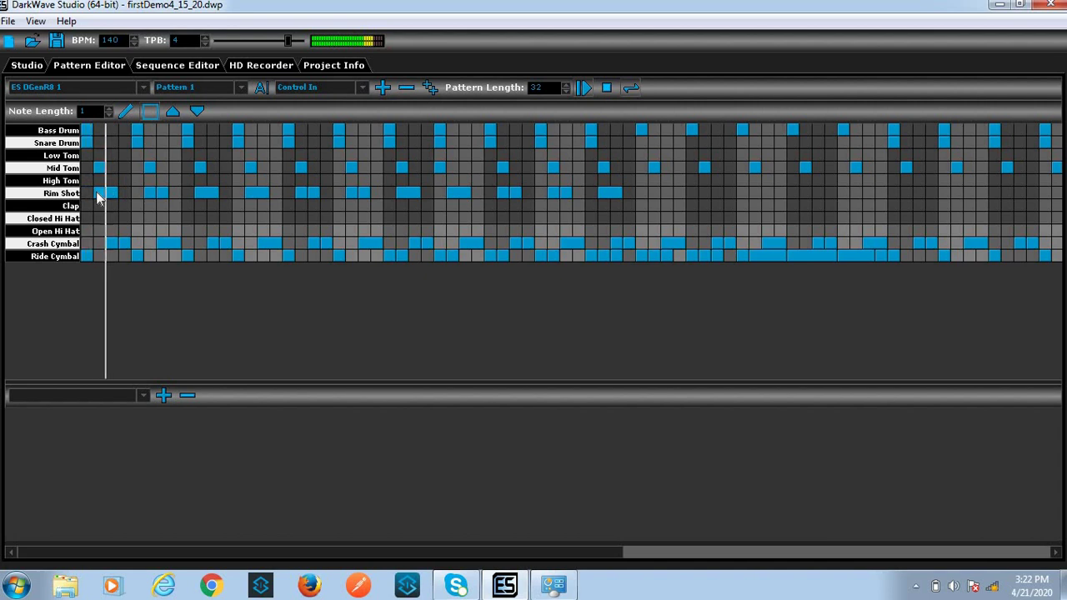
Copy the rim shot notes of beats 1 to 11, paste them at the second step of beat 12, and play the pattern
drag(96, 193, 619, 193)
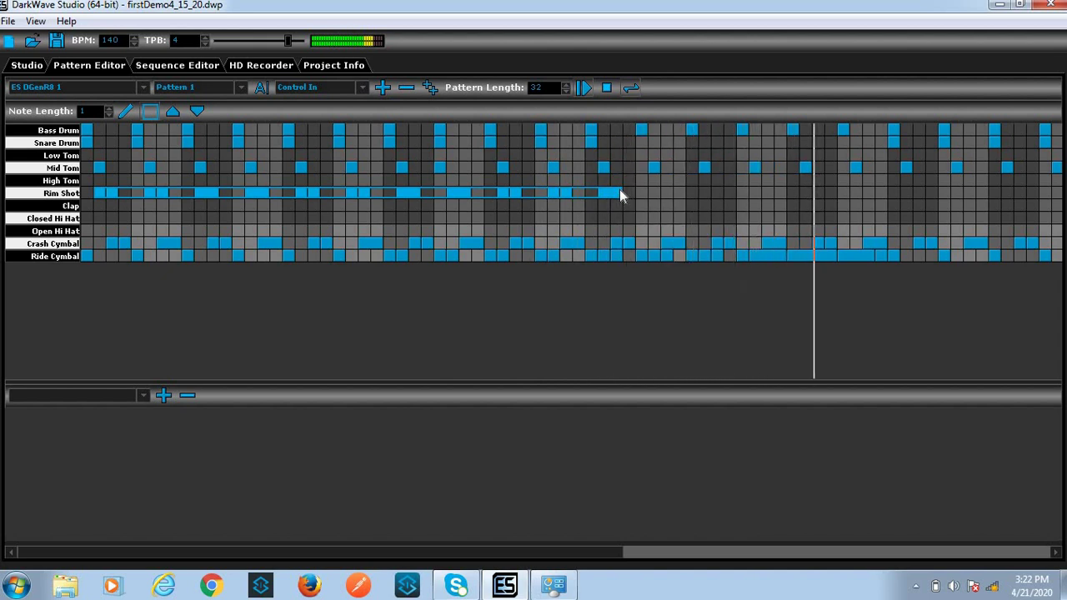
right_click(619, 191)
click(647, 220)
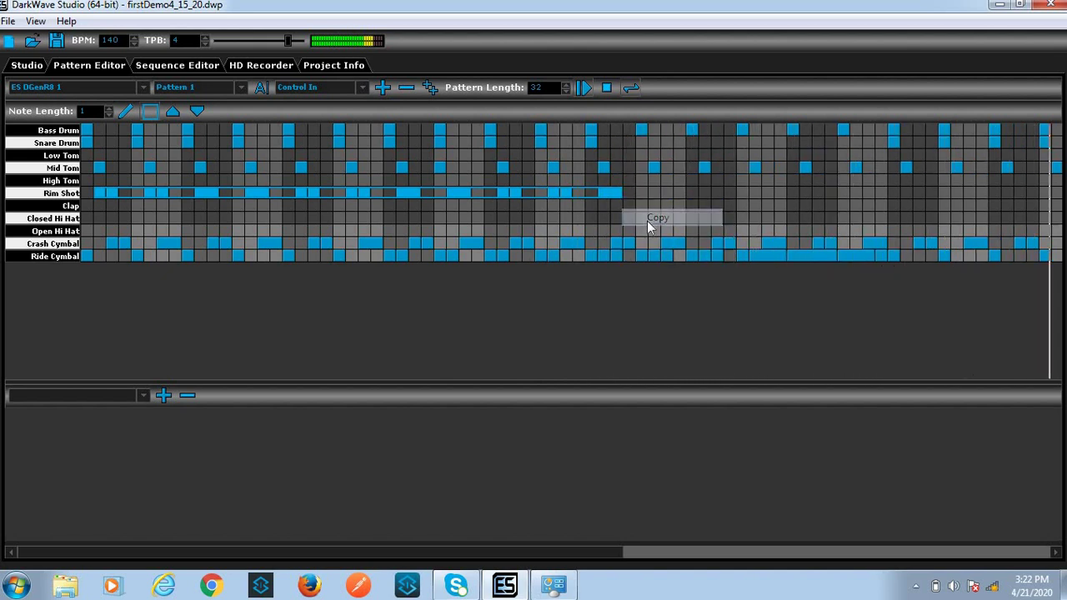
click(657, 194)
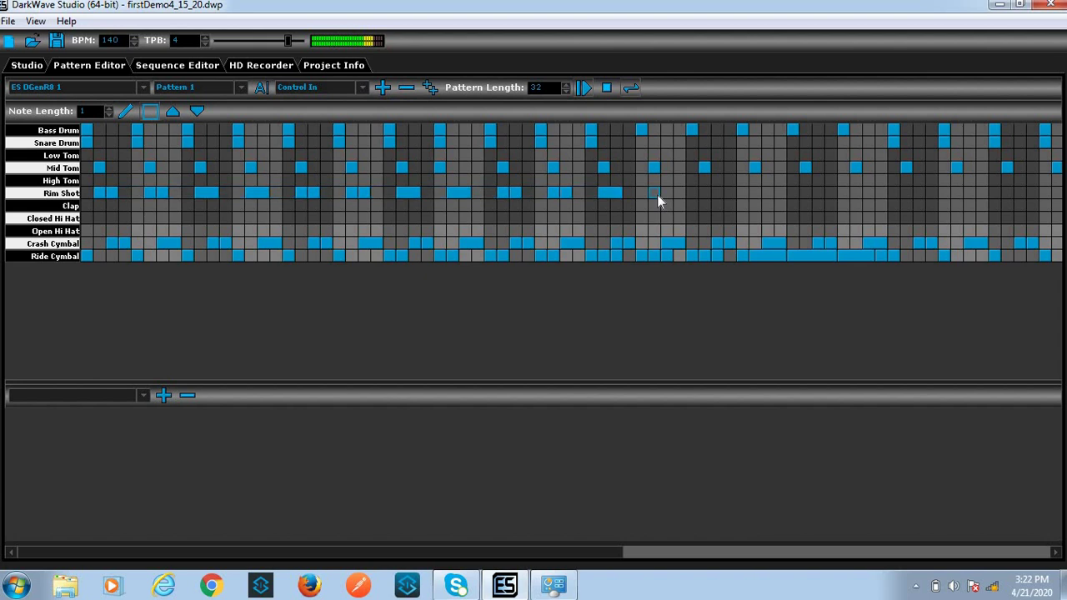
right_click(657, 195)
click(695, 242)
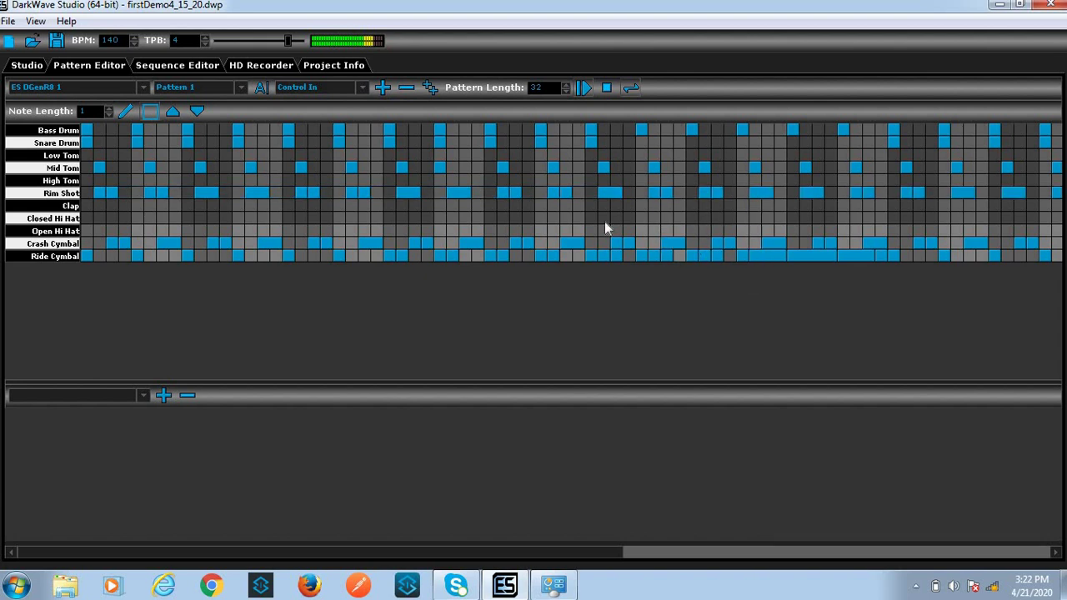
key(space)
Try clap notes on the second step of beats 1 to 6 while the pattern plays
click(100, 205)
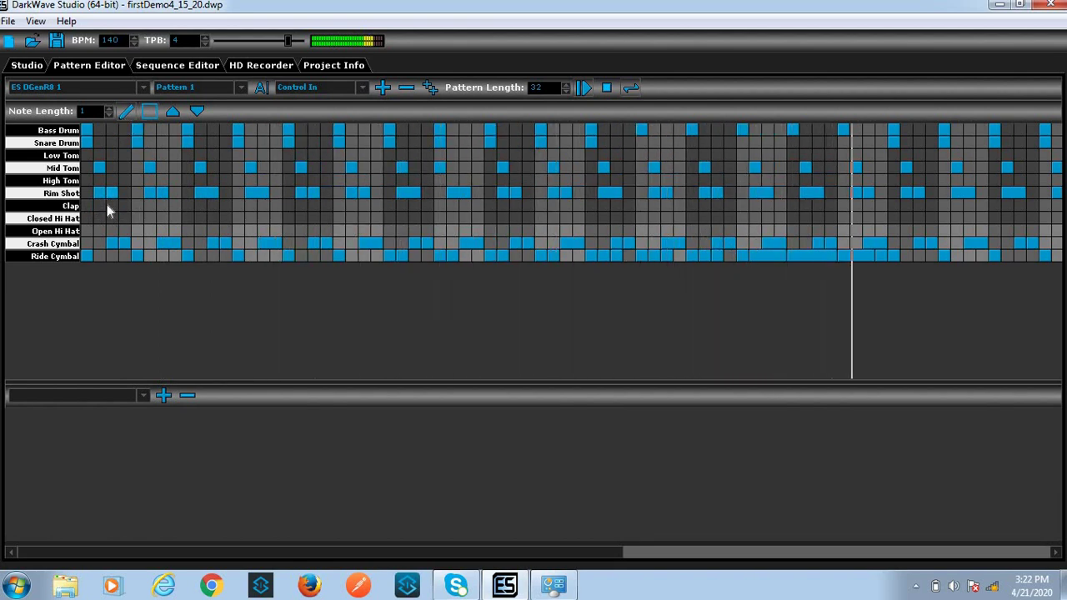
click(102, 206)
click(150, 205)
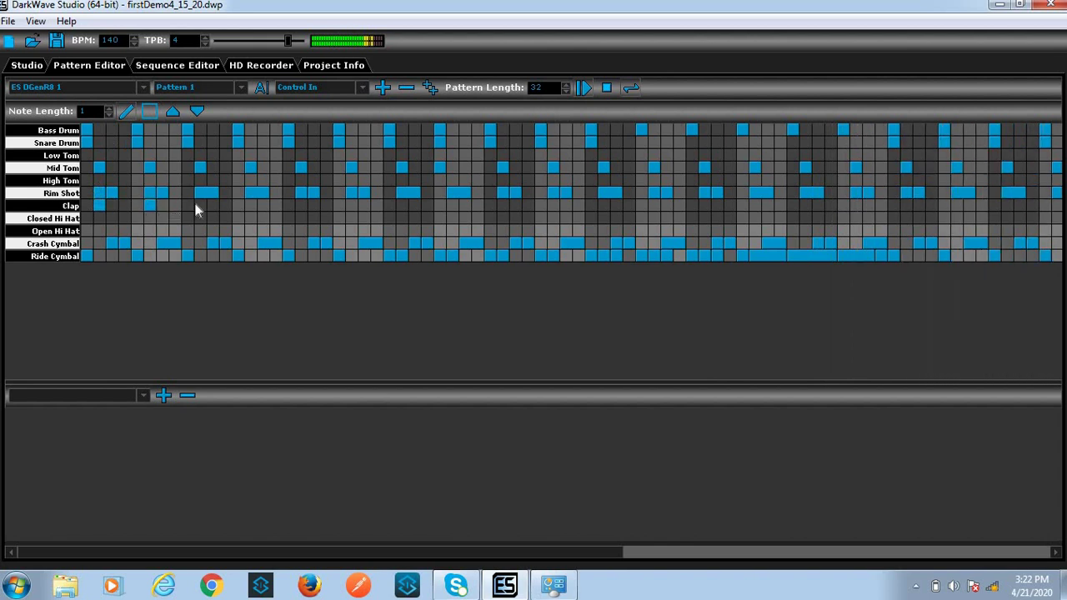
click(198, 205)
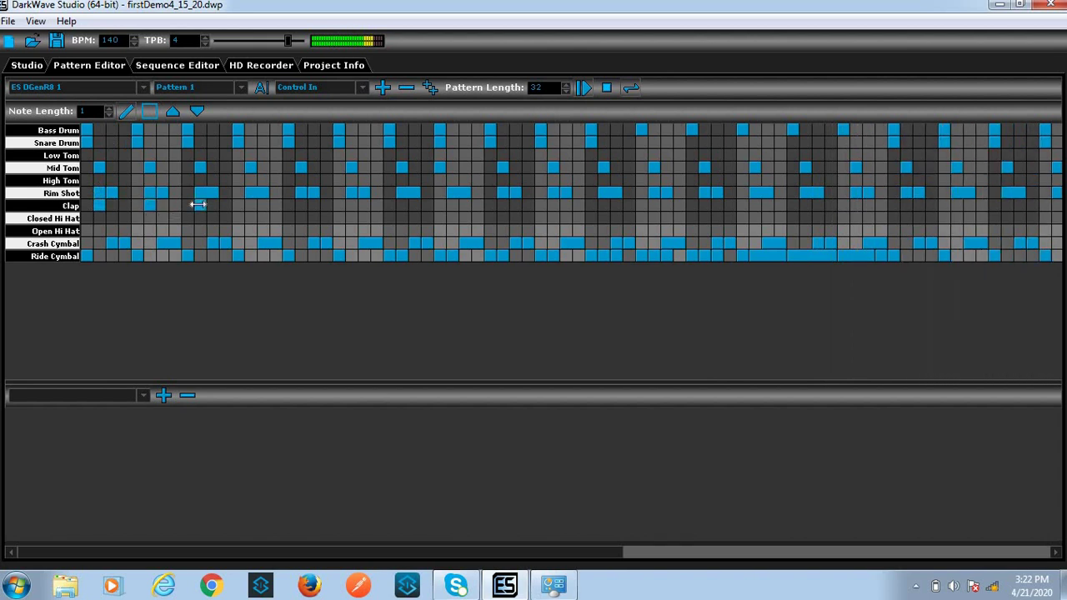
click(251, 204)
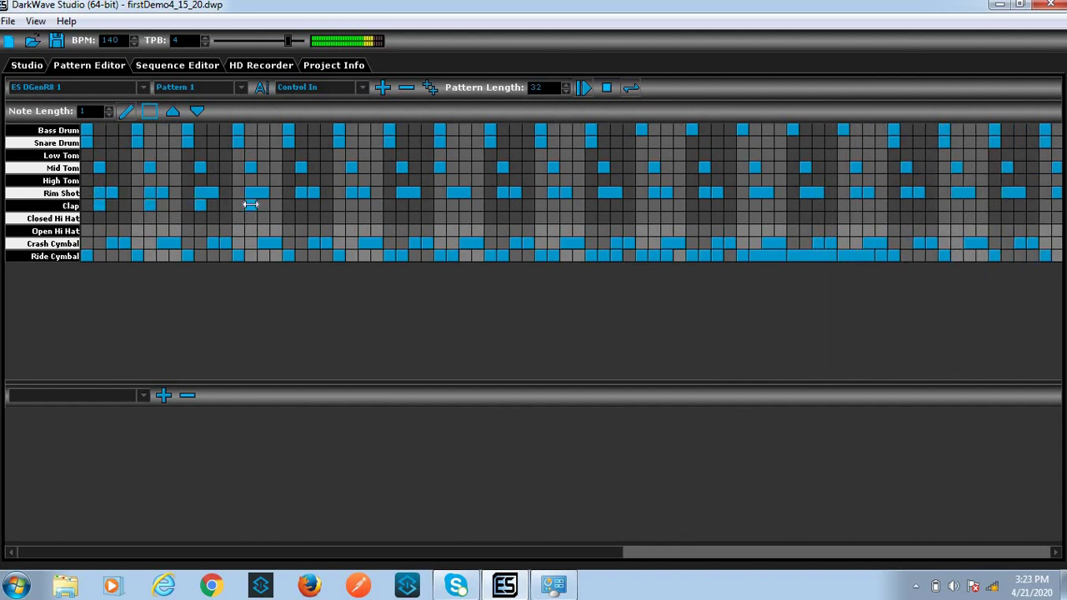
click(302, 205)
click(353, 206)
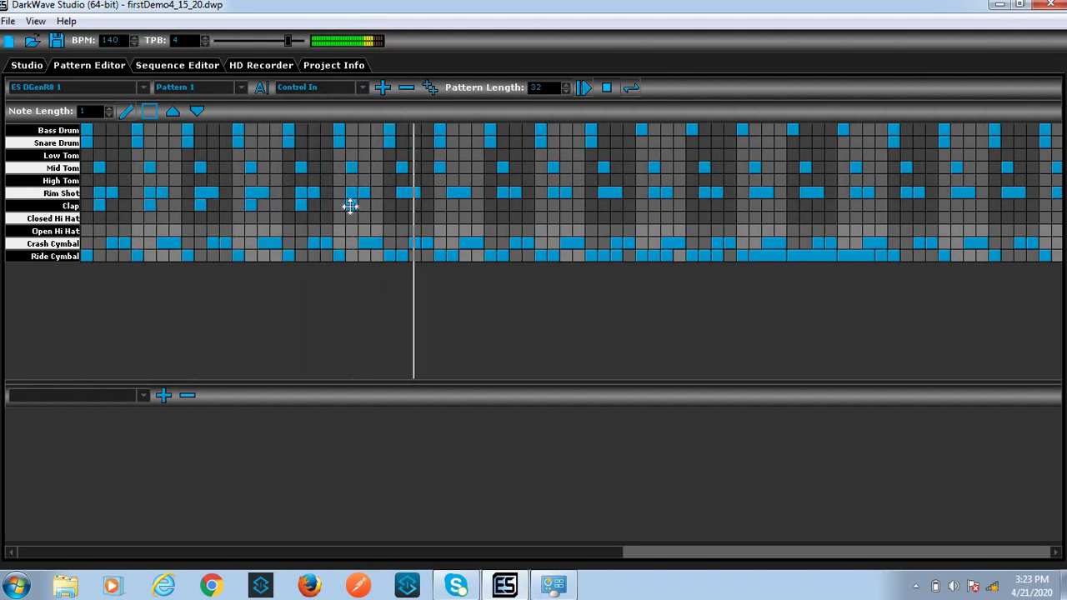
Erase the newly drawn clap notes, working back from beat 5 towards beat 1
click(302, 205)
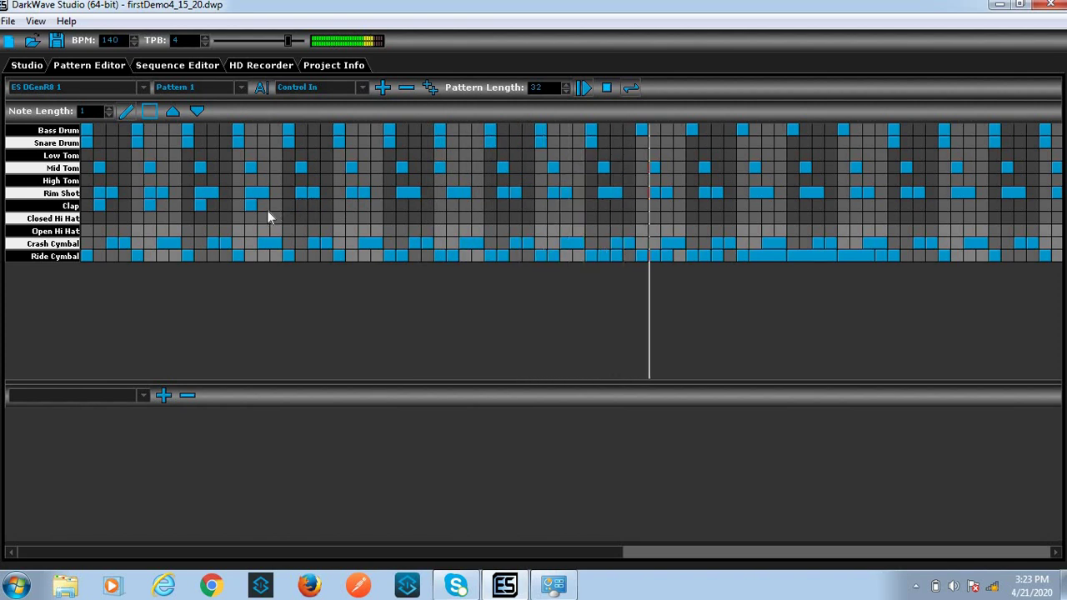
click(250, 205)
click(201, 206)
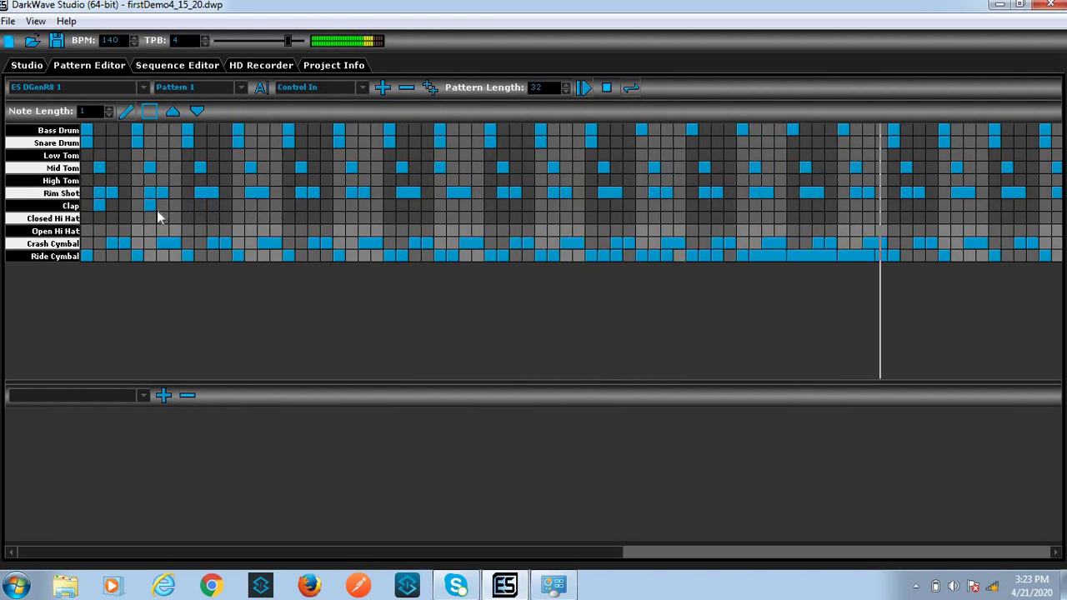
click(151, 206)
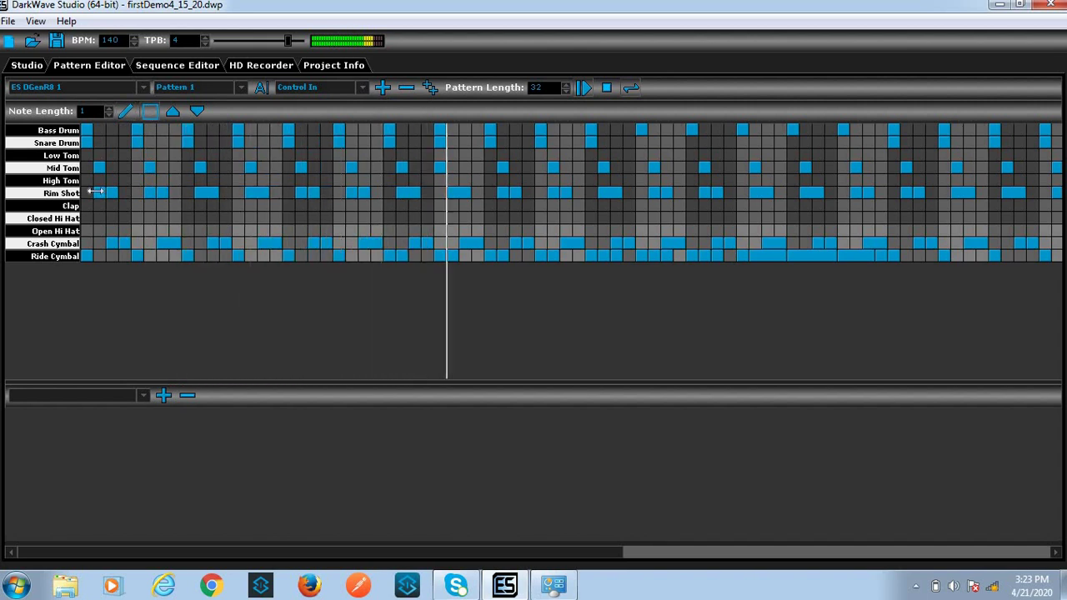
Select the rim shot row from beat 1 to the start of beat 20 and delete its notes
drag(105, 193, 886, 192)
drag(970, 192, 1043, 192)
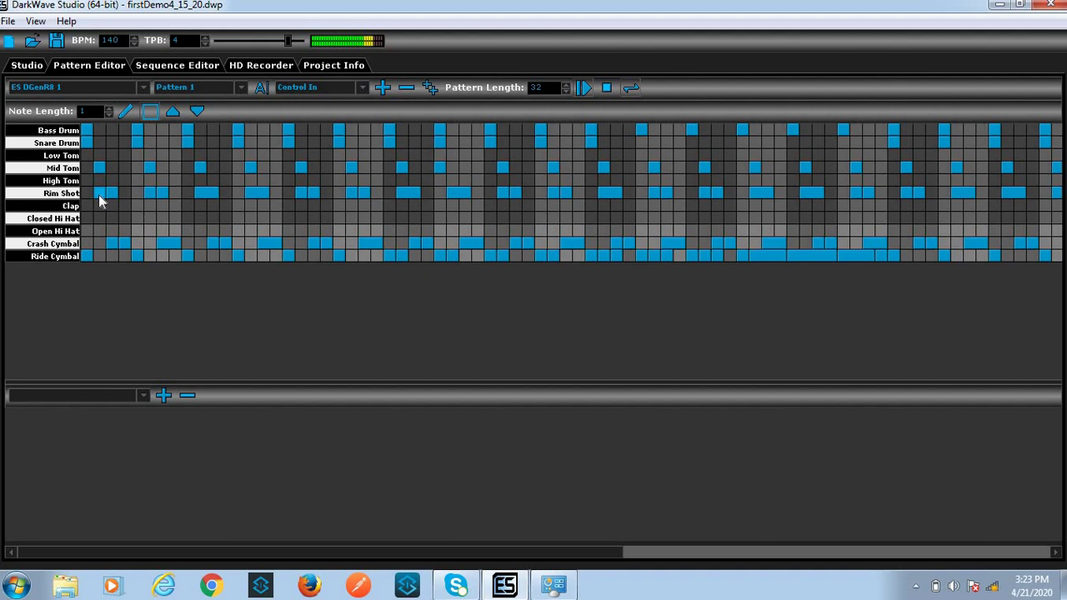
key(space)
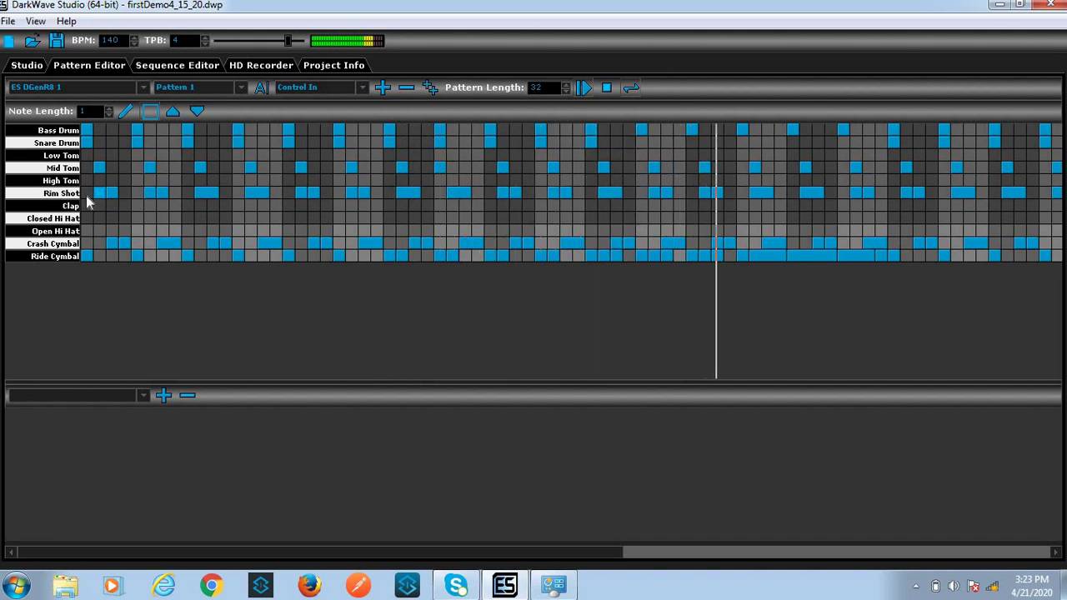
drag(87, 202, 1044, 201)
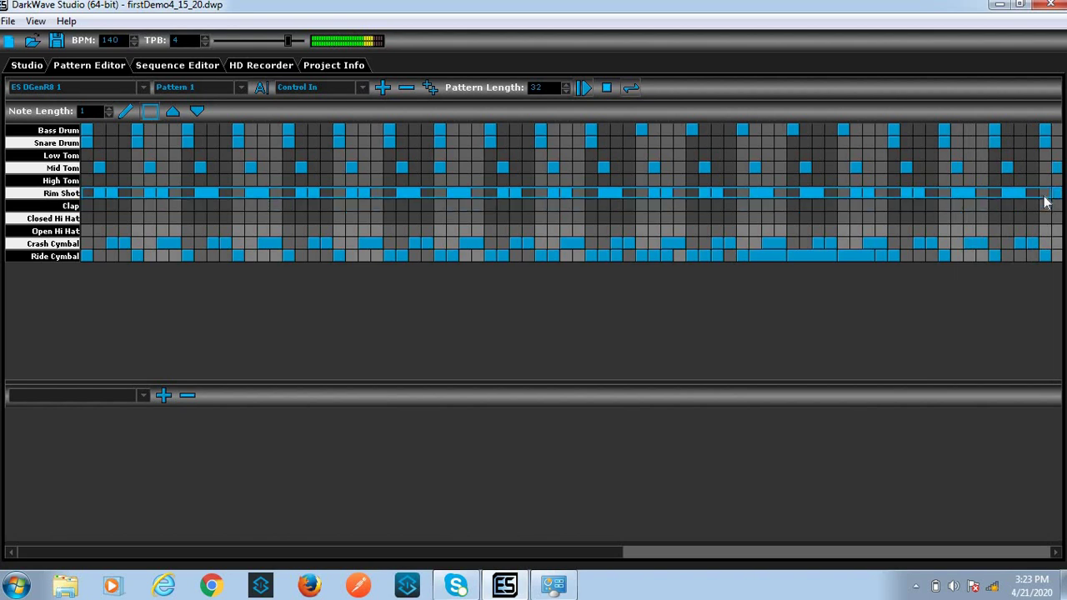
right_click(981, 195)
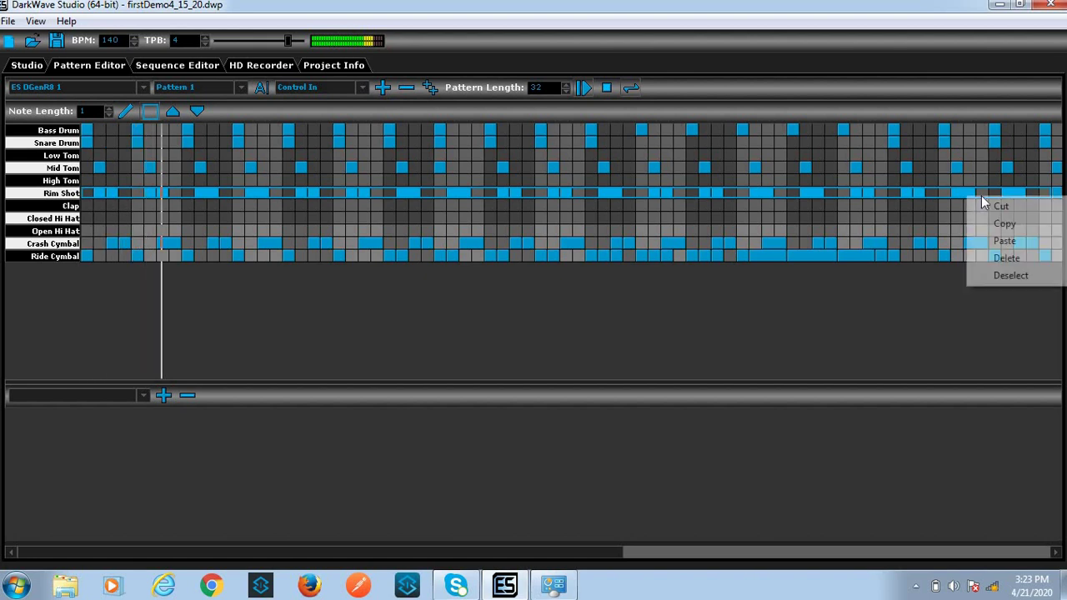
click(1013, 260)
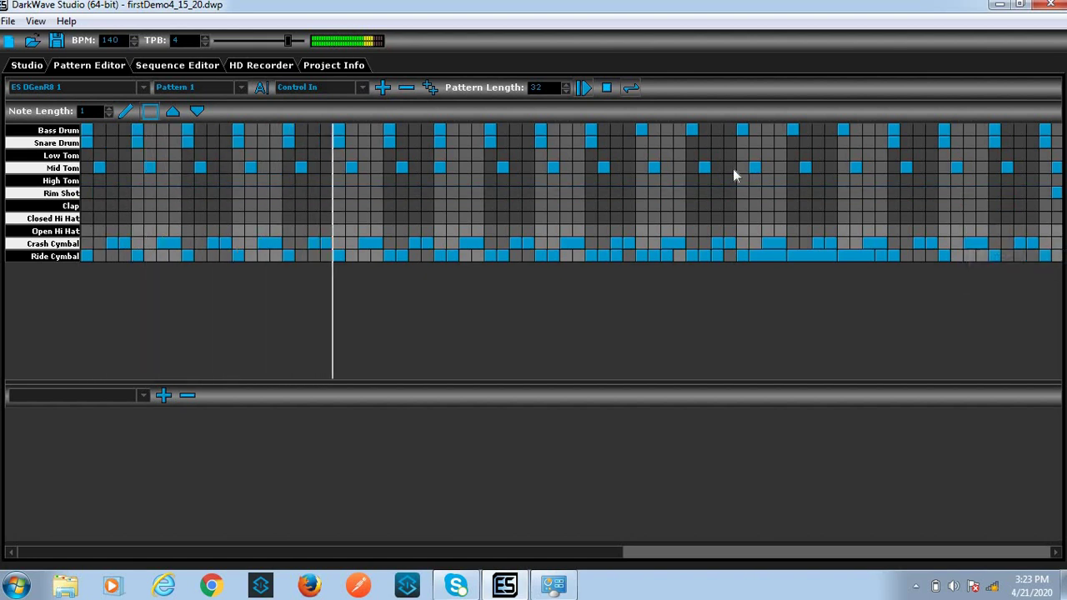
Draw high tom notes on the third step of beats 1 to 7 with the pattern playing
click(112, 180)
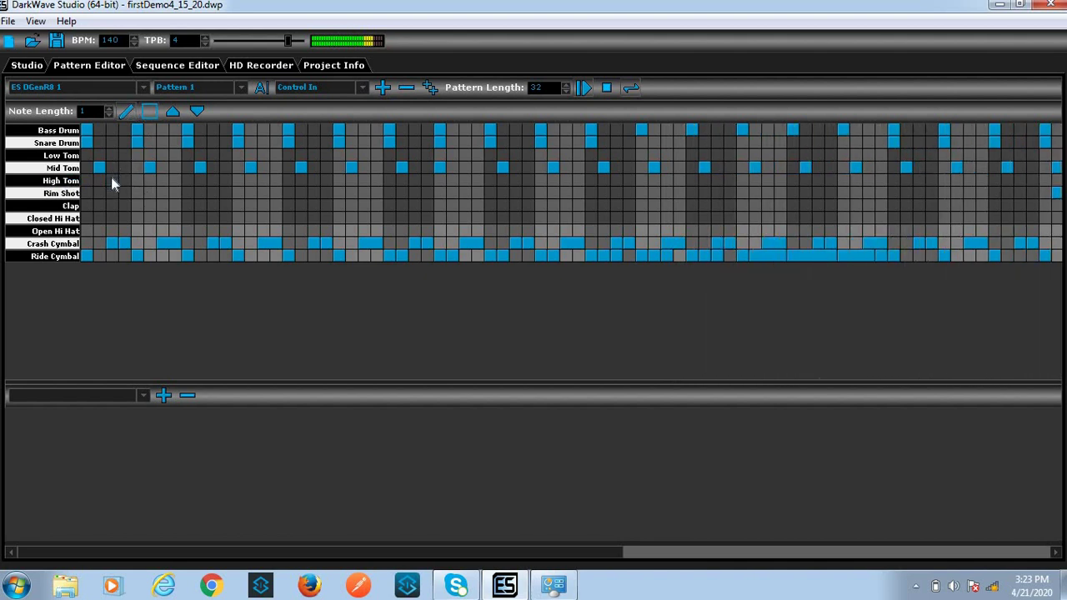
click(112, 180)
click(163, 180)
key(space)
click(315, 180)
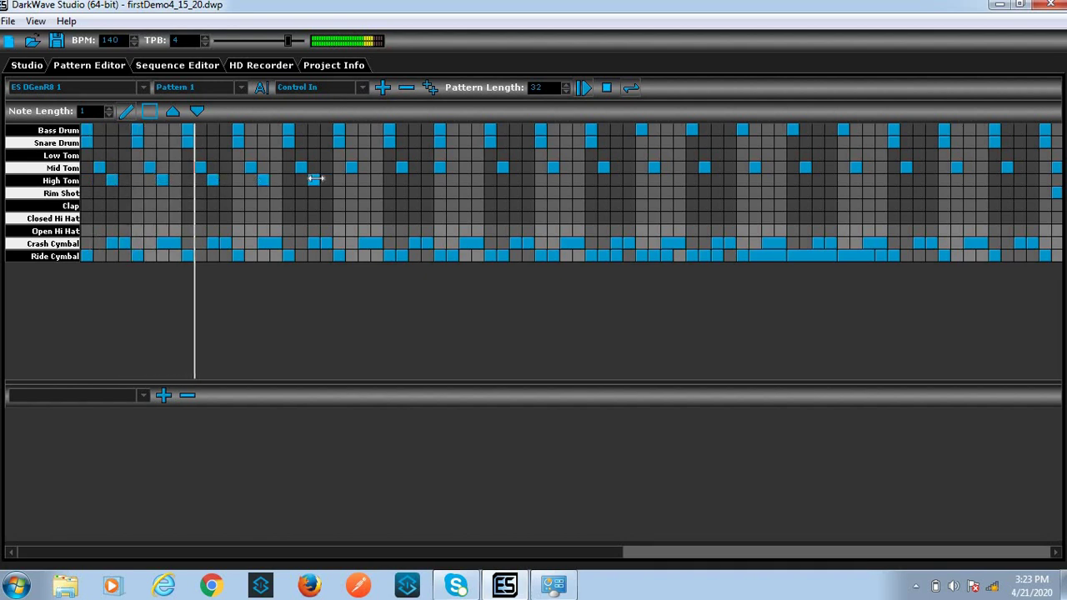
click(364, 180)
click(414, 180)
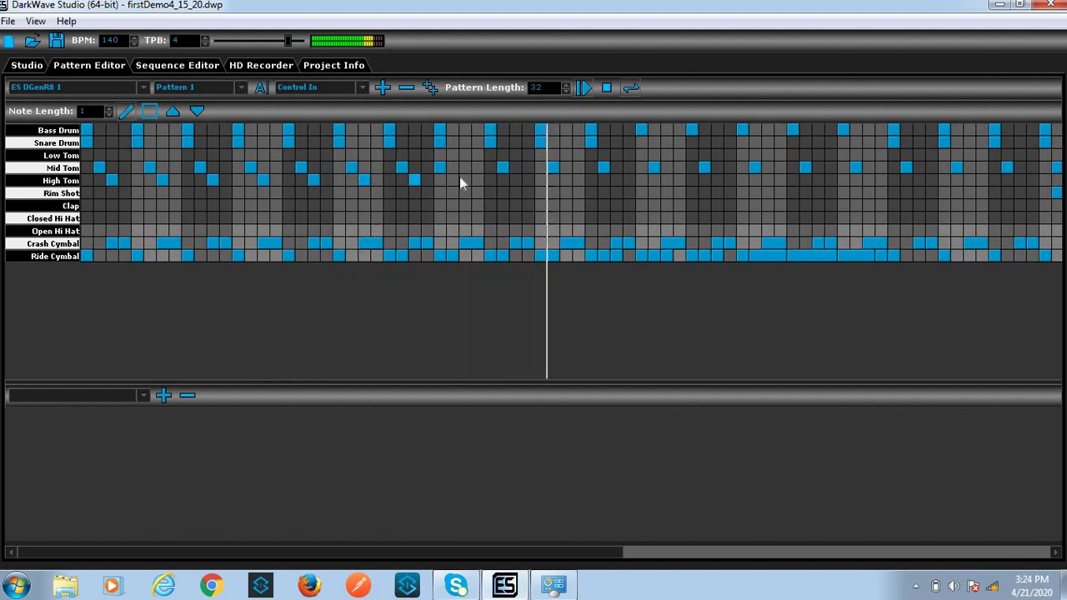
Add high tom notes on the fourth step of beats 1 and 2, correcting any misplaced note
click(124, 180)
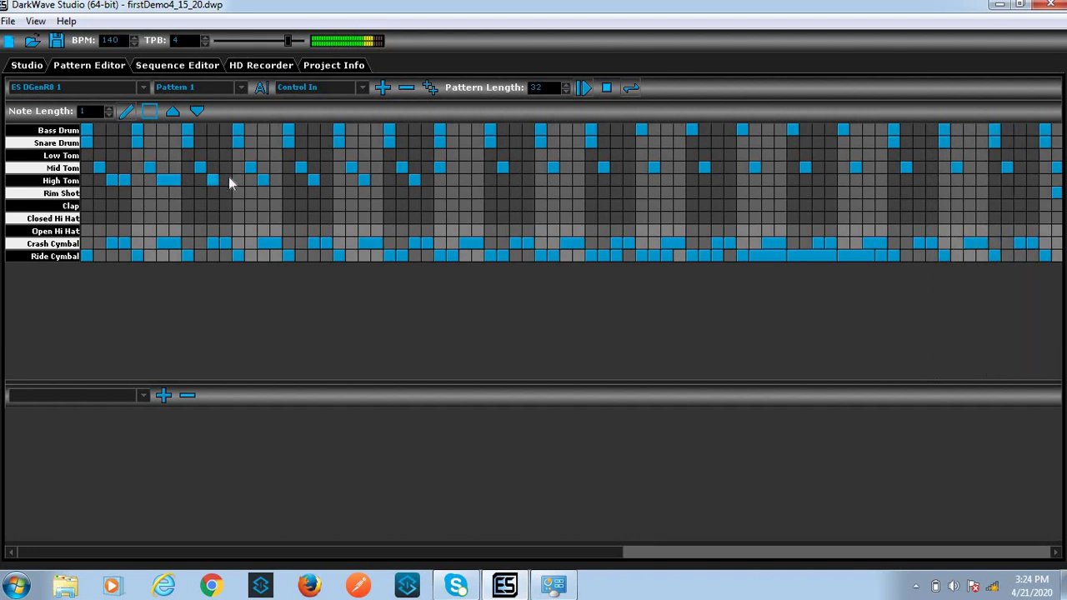
click(171, 180)
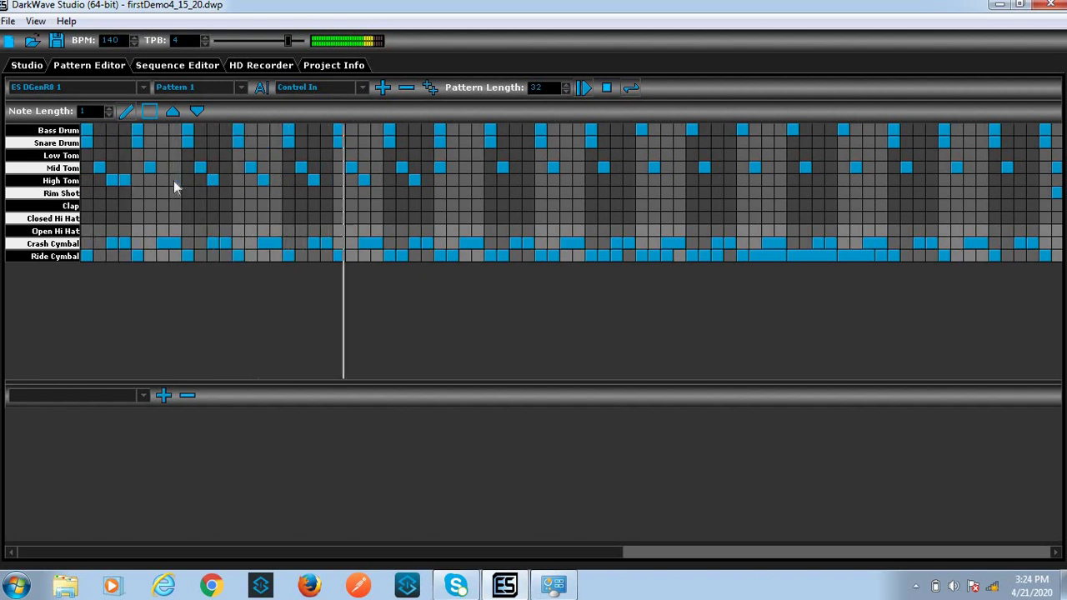
drag(173, 180, 159, 179)
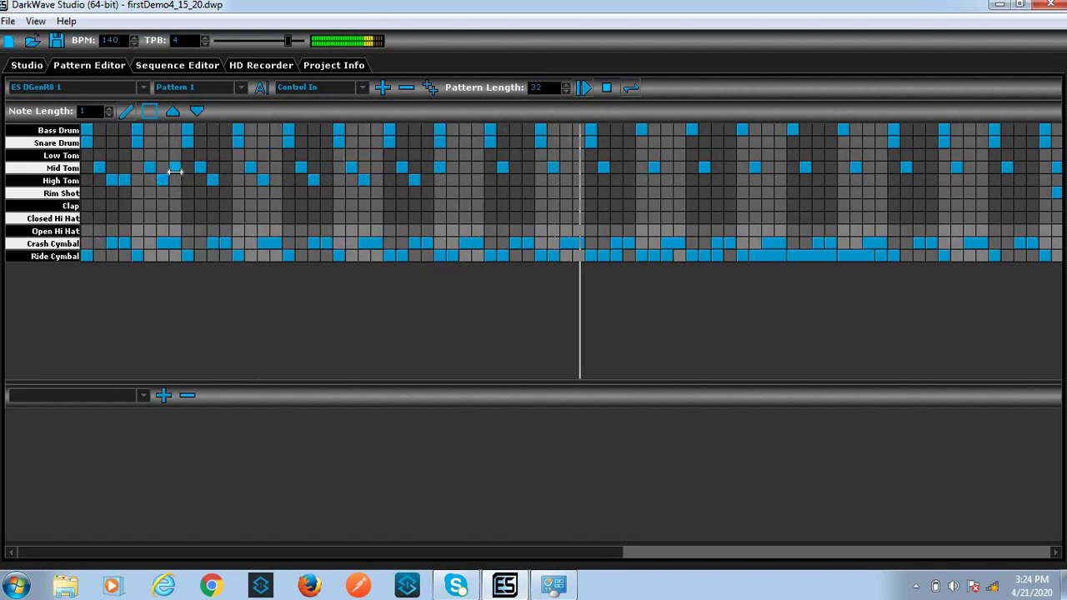
click(175, 180)
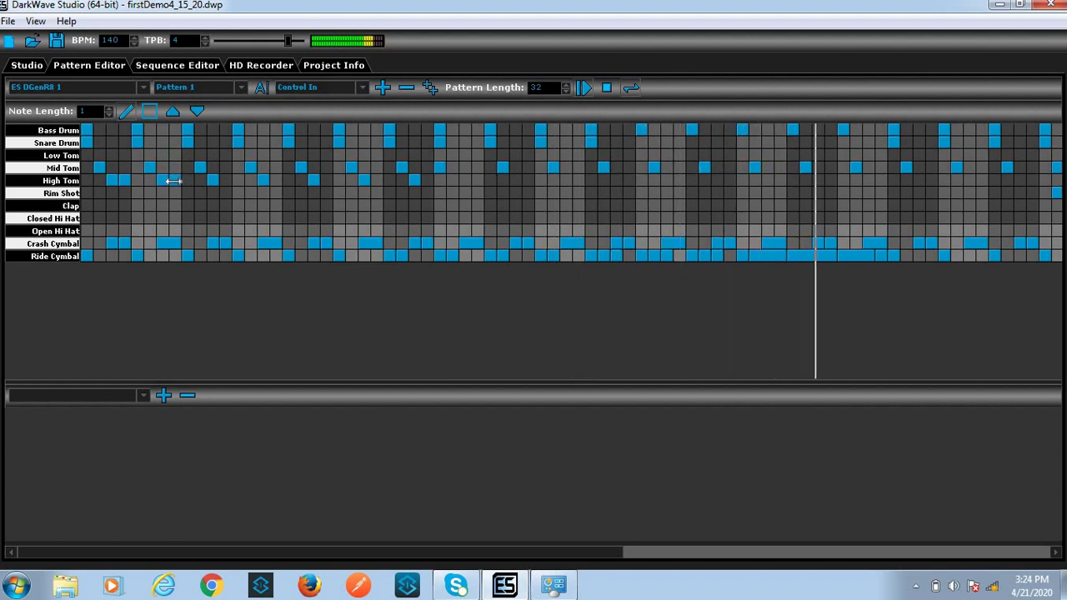
Add high tom notes on the fourth step of beats 3 to 7 and the third and fourth steps of beat 8
click(225, 180)
click(277, 180)
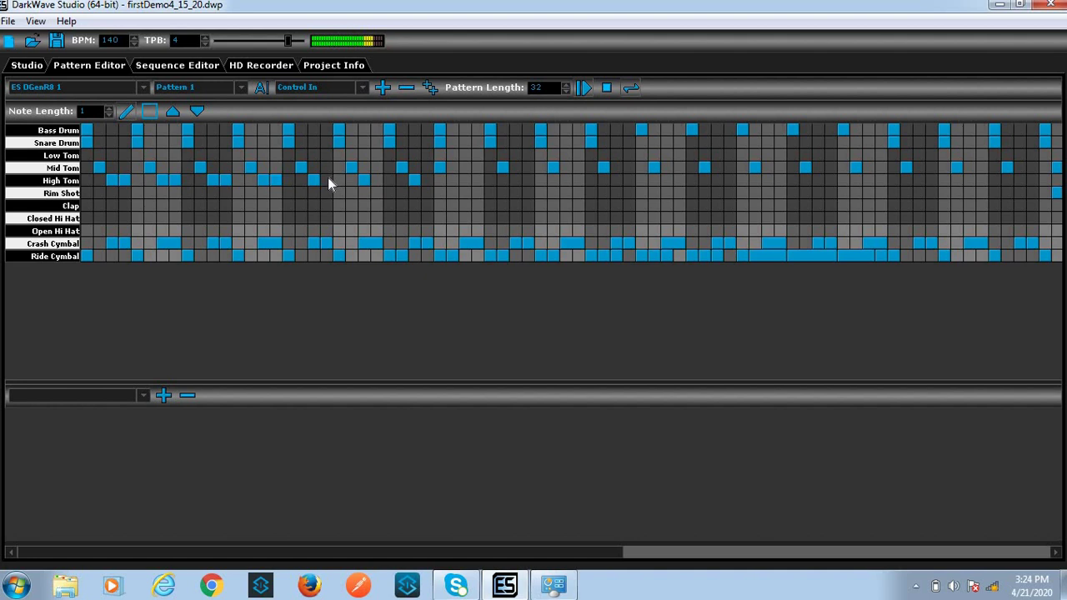
click(326, 180)
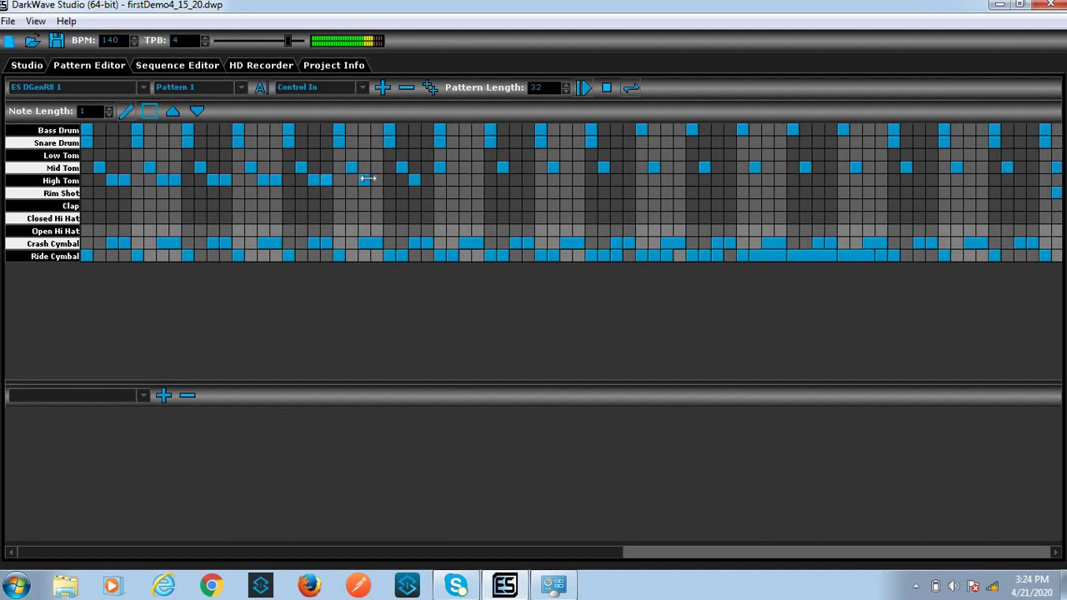
click(425, 180)
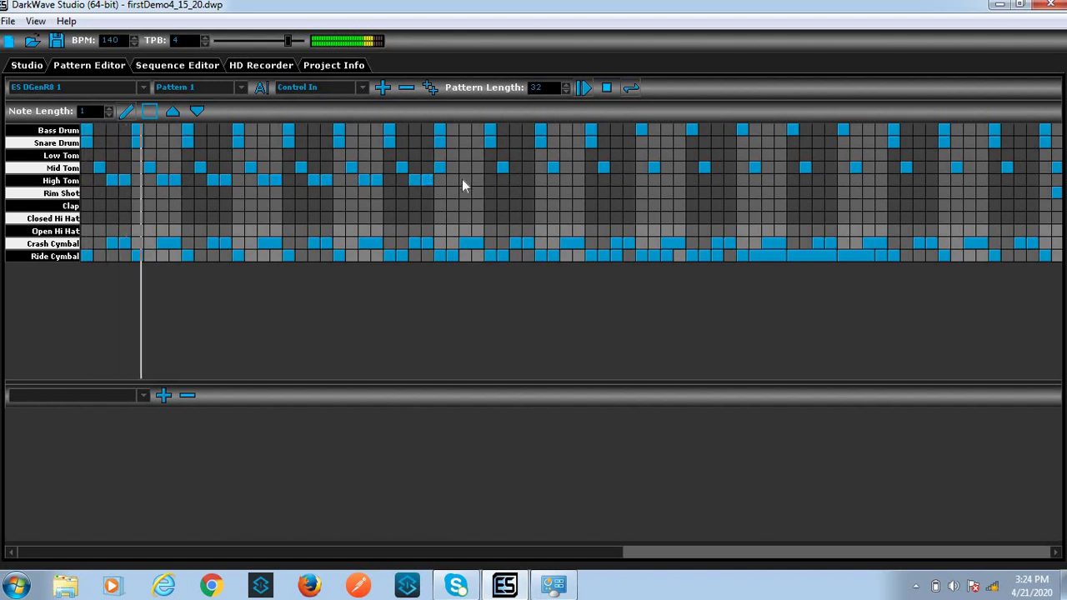
click(465, 180)
click(478, 181)
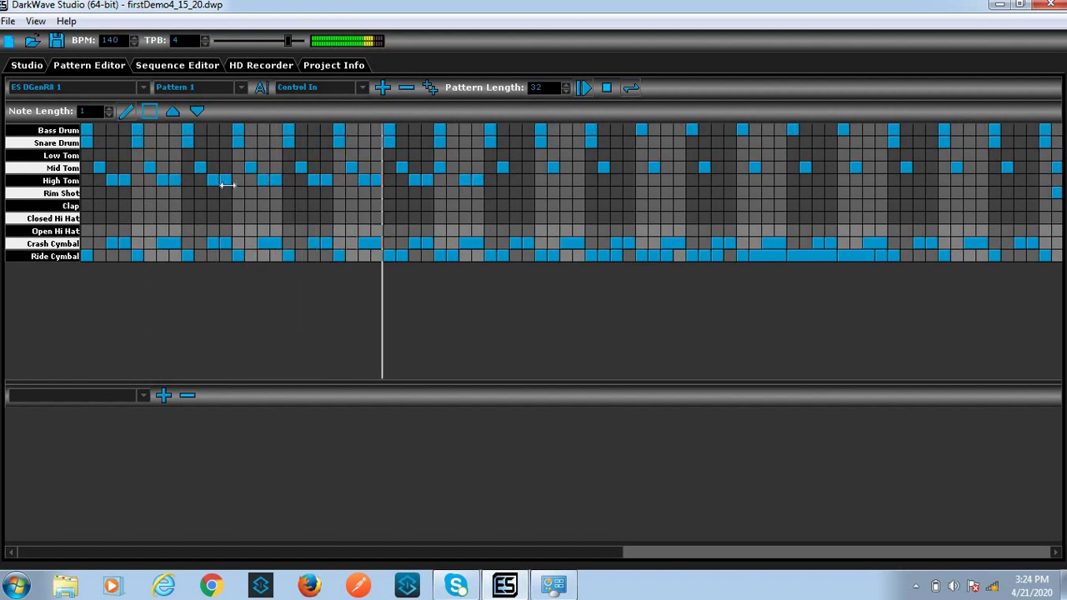
Copy the high tom notes of beats 1 to 8 and paste them at the third step of beat 9
click(111, 181)
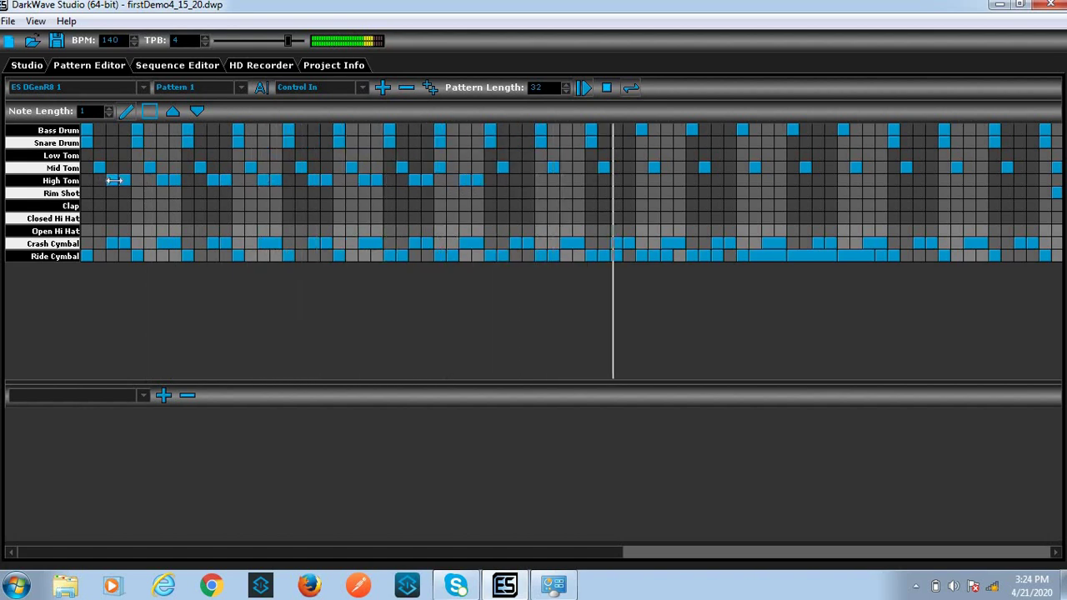
click(151, 112)
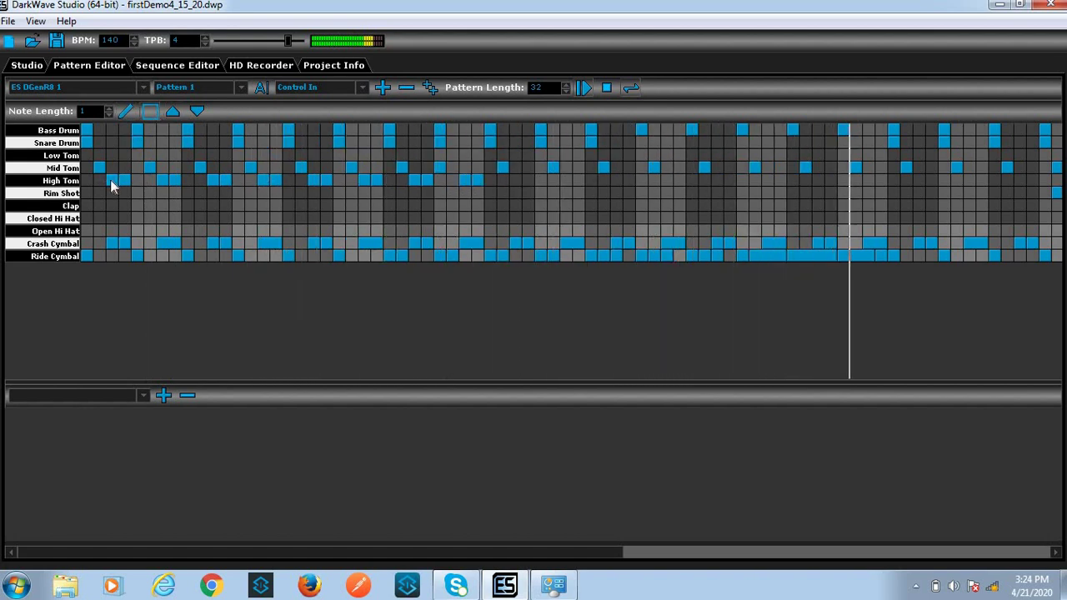
drag(111, 179, 159, 183)
drag(255, 181, 486, 184)
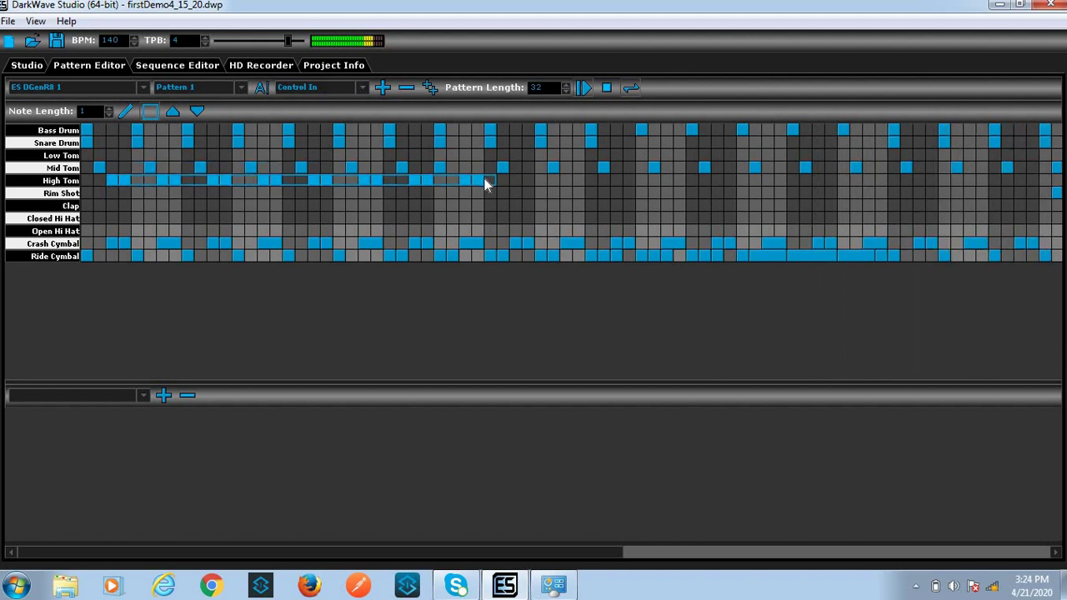
right_click(469, 181)
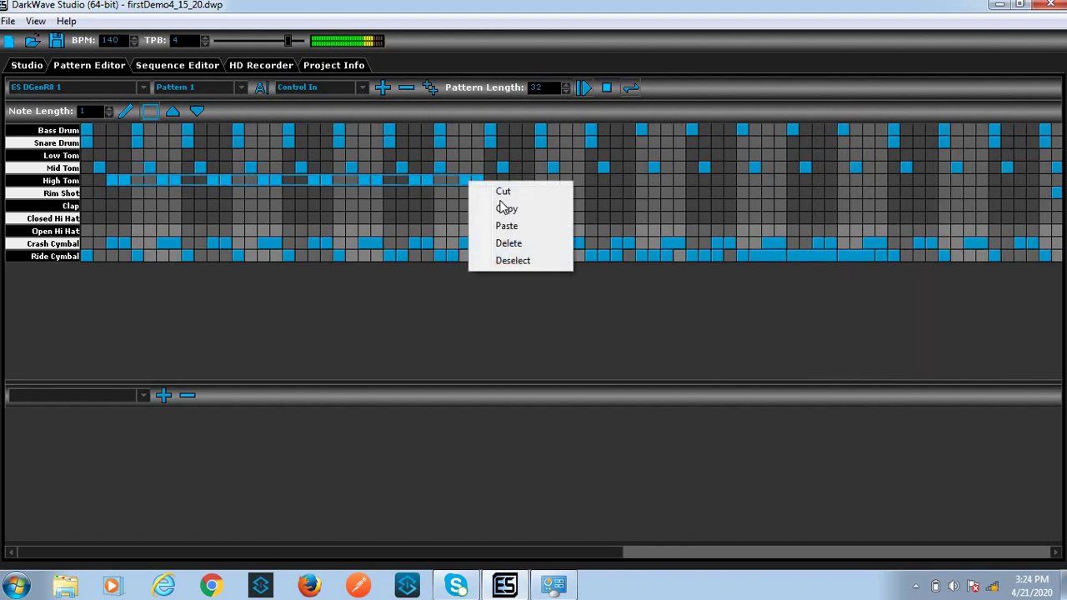
click(511, 208)
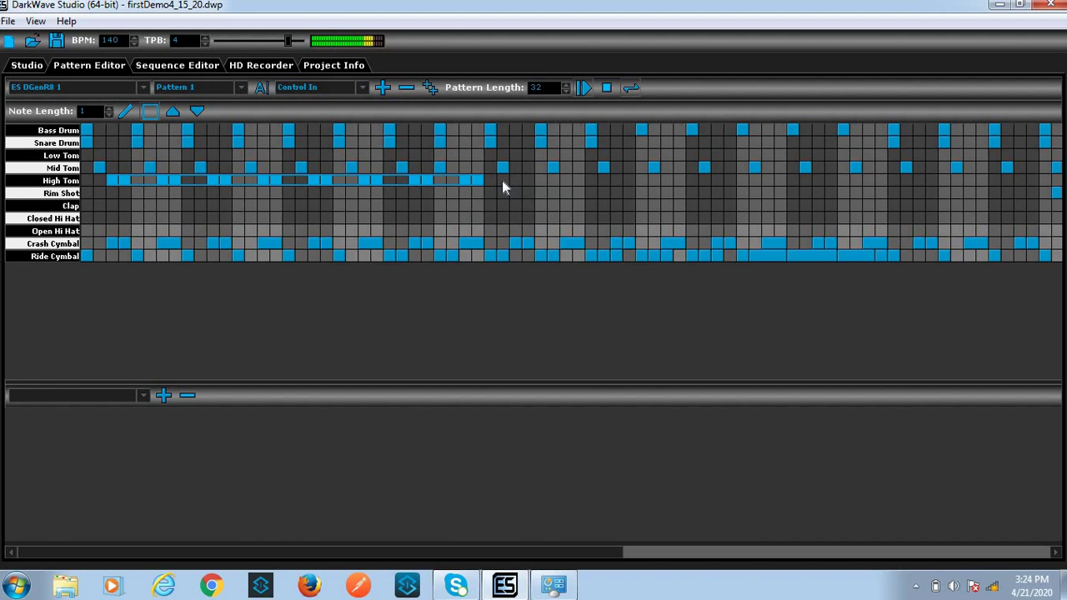
click(513, 182)
right_click(515, 183)
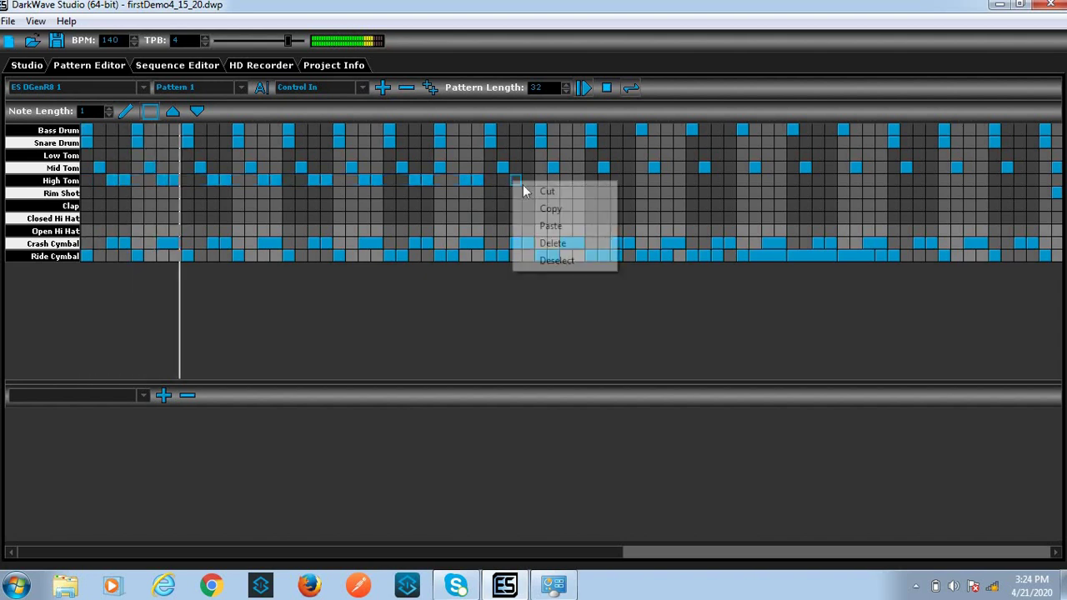
click(550, 226)
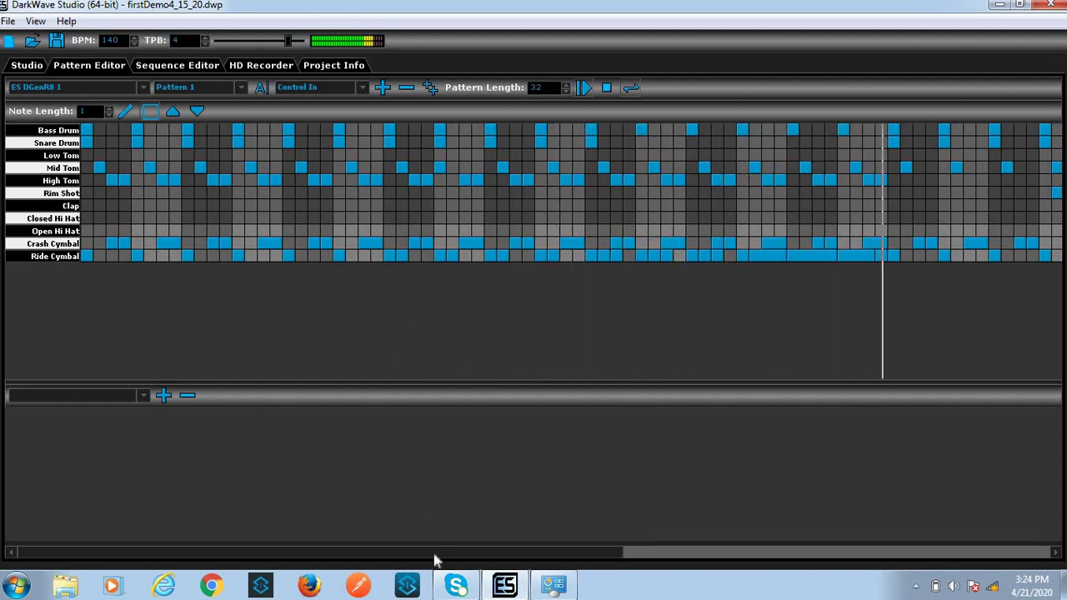
Stop the pattern playback and switch the pattern editor to the ES Stomp 1 machine
click(718, 553)
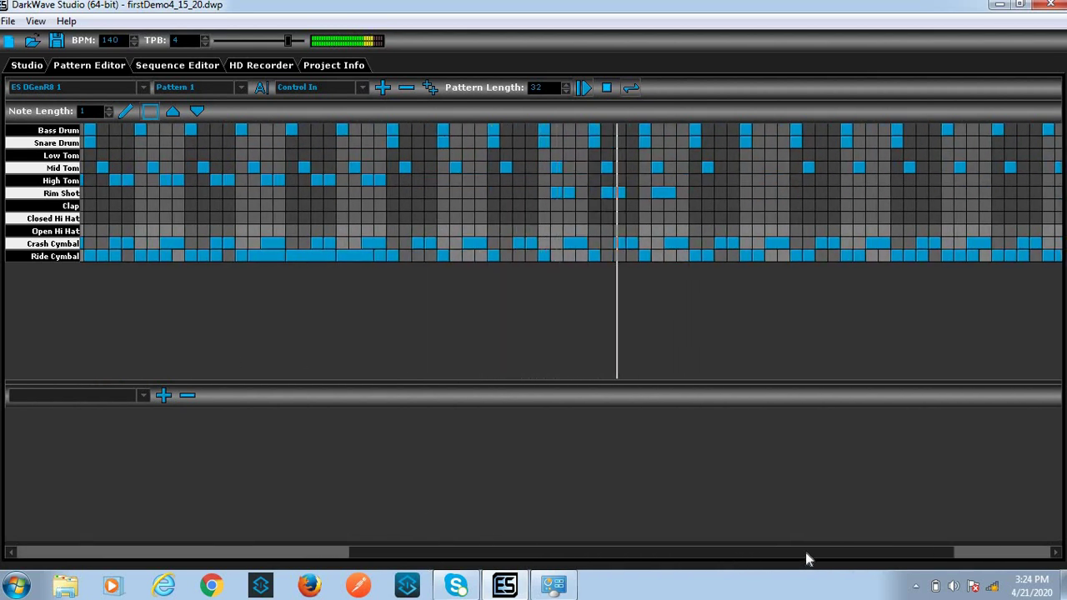
click(805, 553)
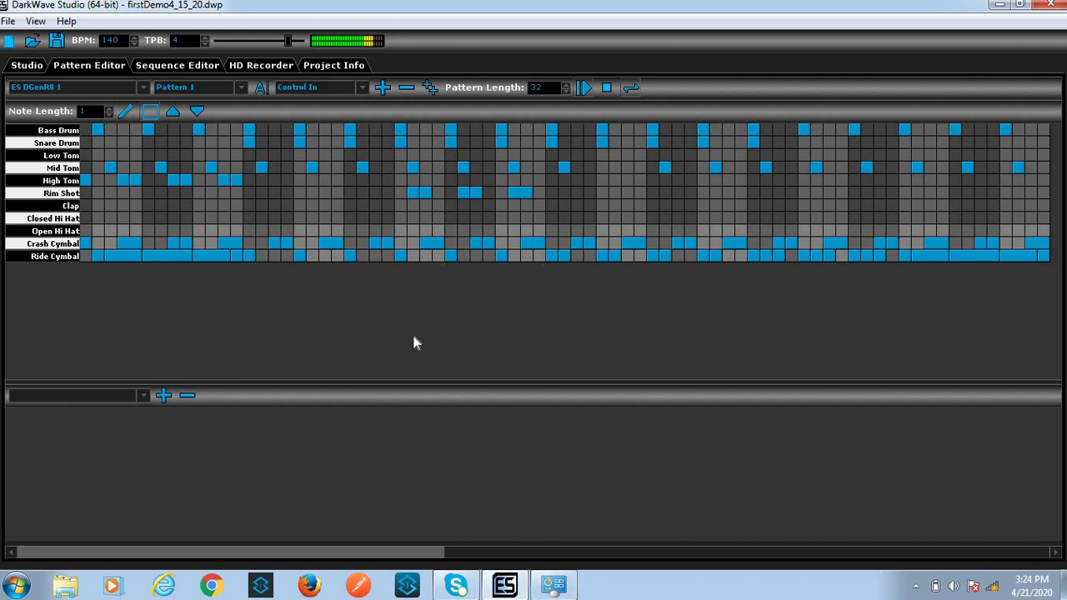
drag(459, 553, 137, 554)
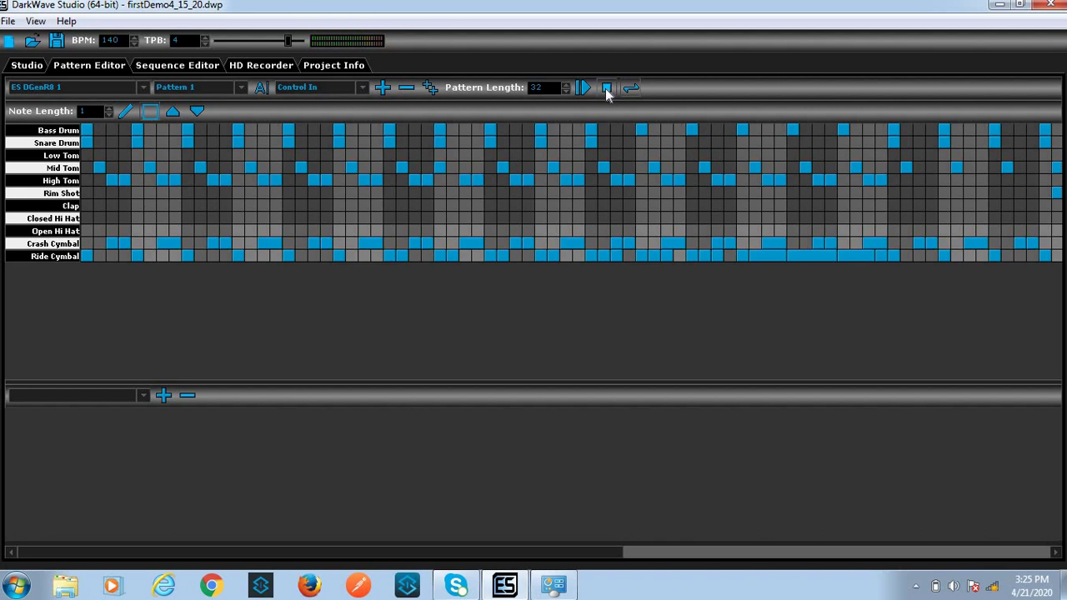
click(147, 88)
click(75, 122)
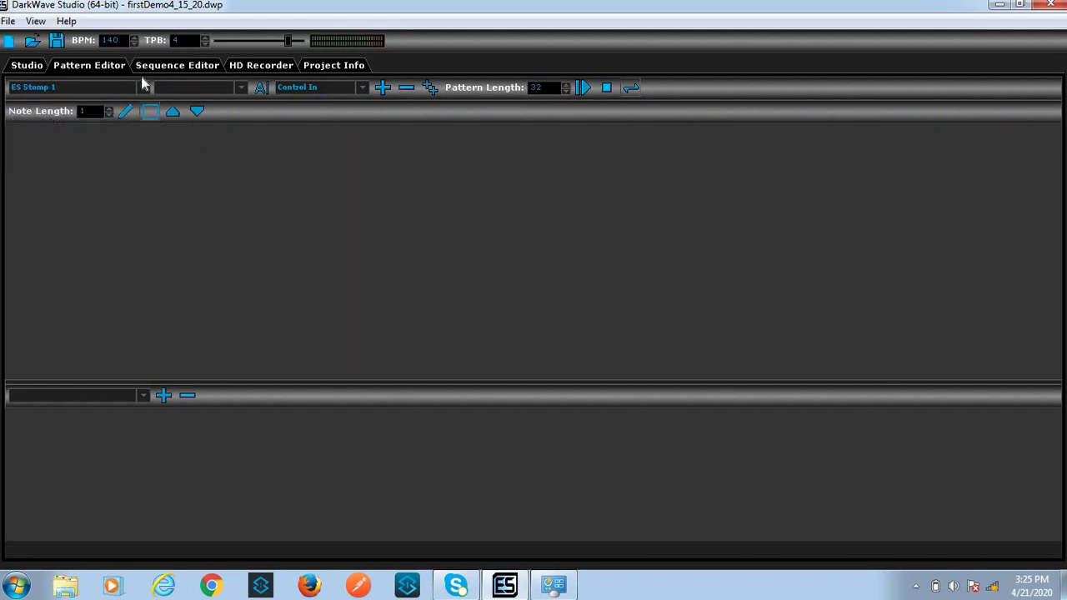
Switch the pattern editor to the ES BassHead (Polyphonic) 1 machine and add a new pattern
click(142, 88)
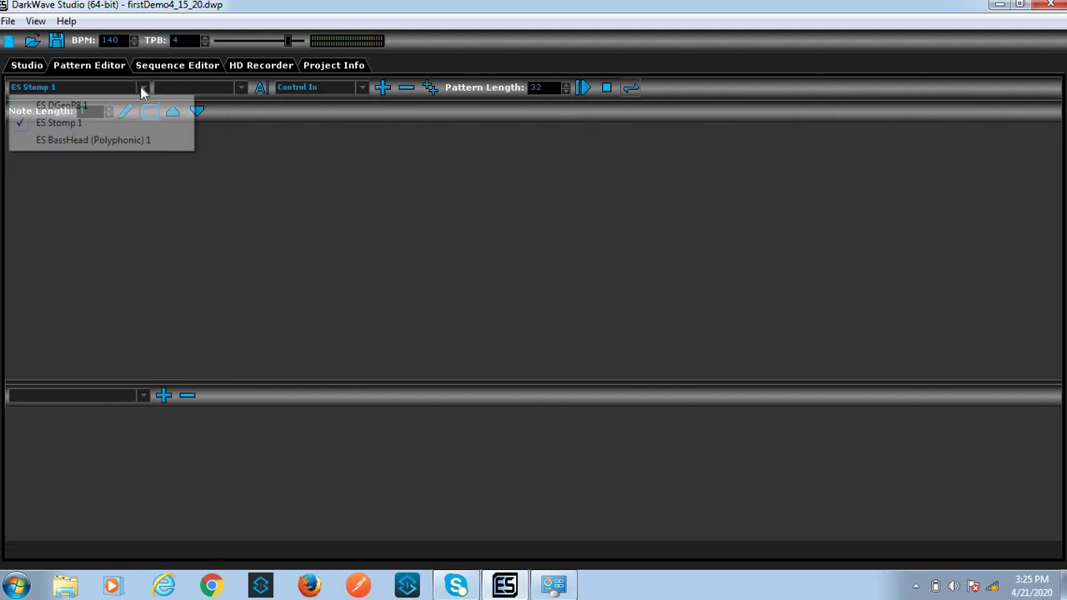
click(89, 142)
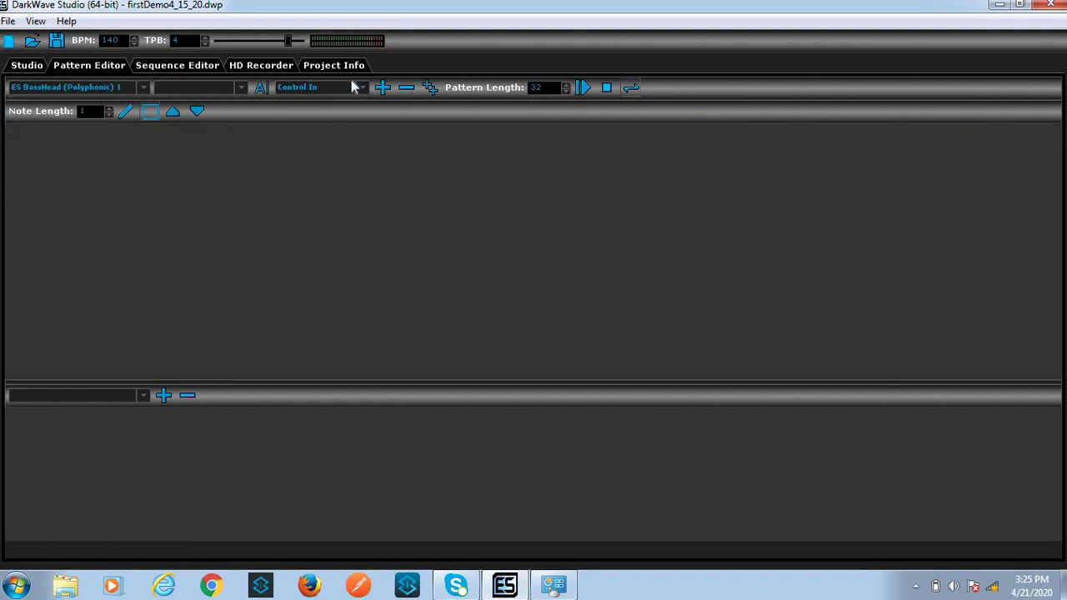
click(384, 88)
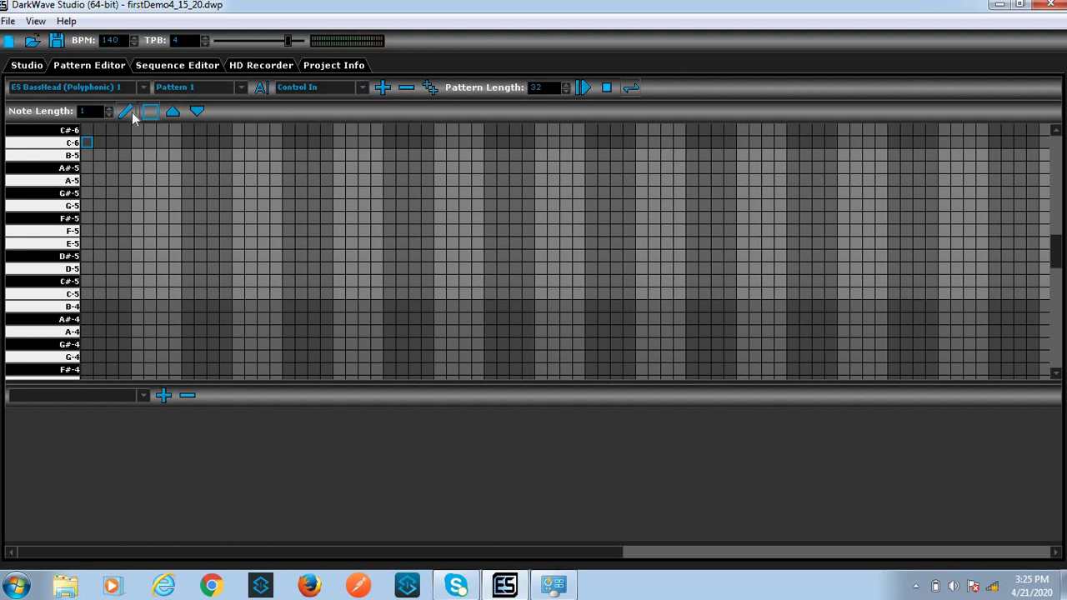
Draw one-beat notes A-5, G-5 and F-5 on beats 1, 2 and 3, playing the pattern to check them
drag(86, 180, 121, 179)
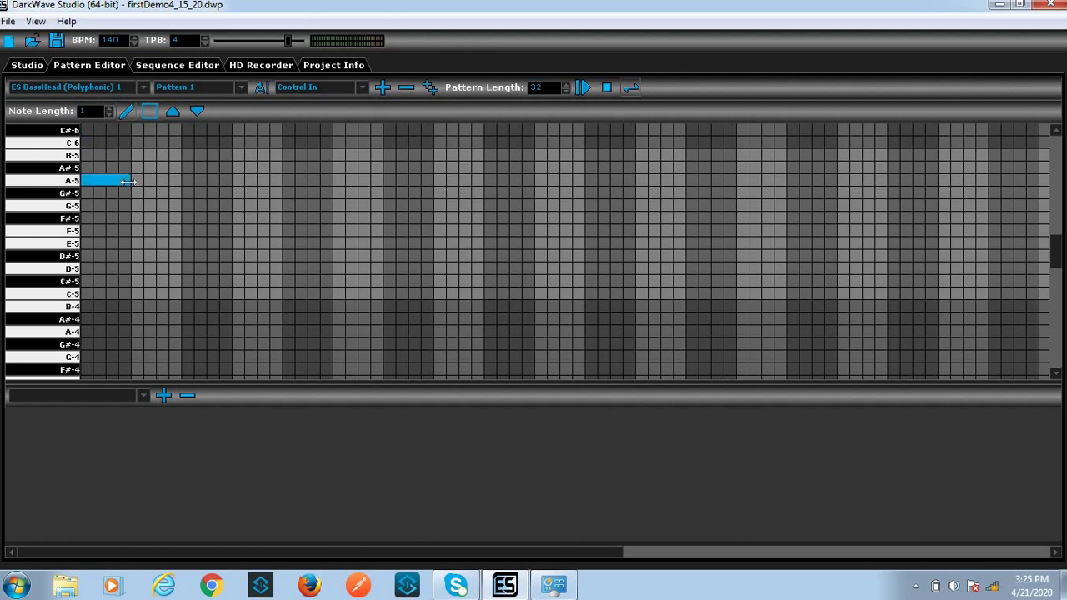
click(584, 89)
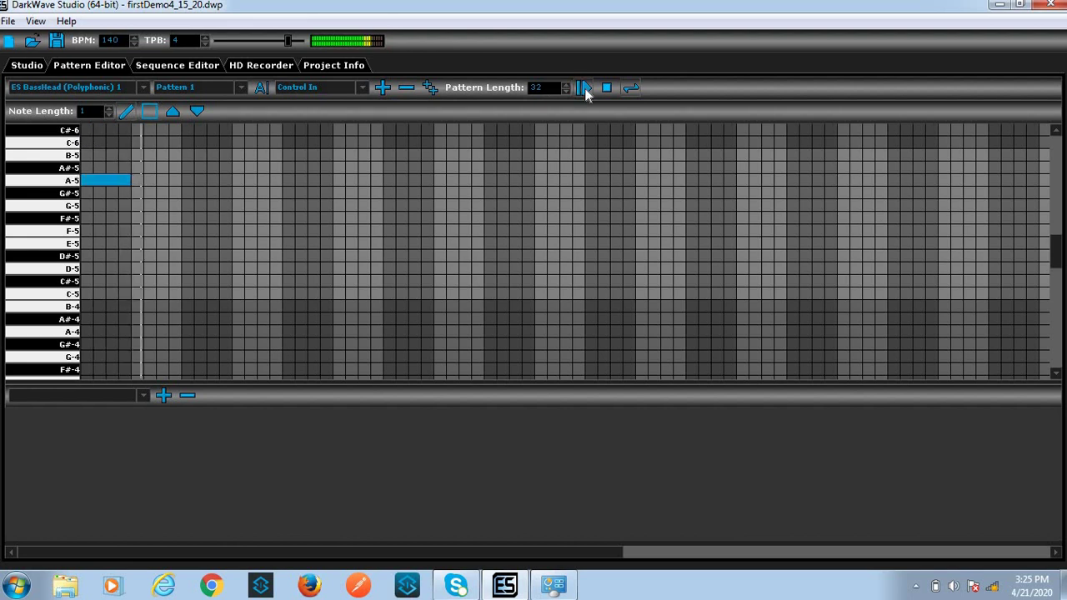
drag(137, 205, 179, 205)
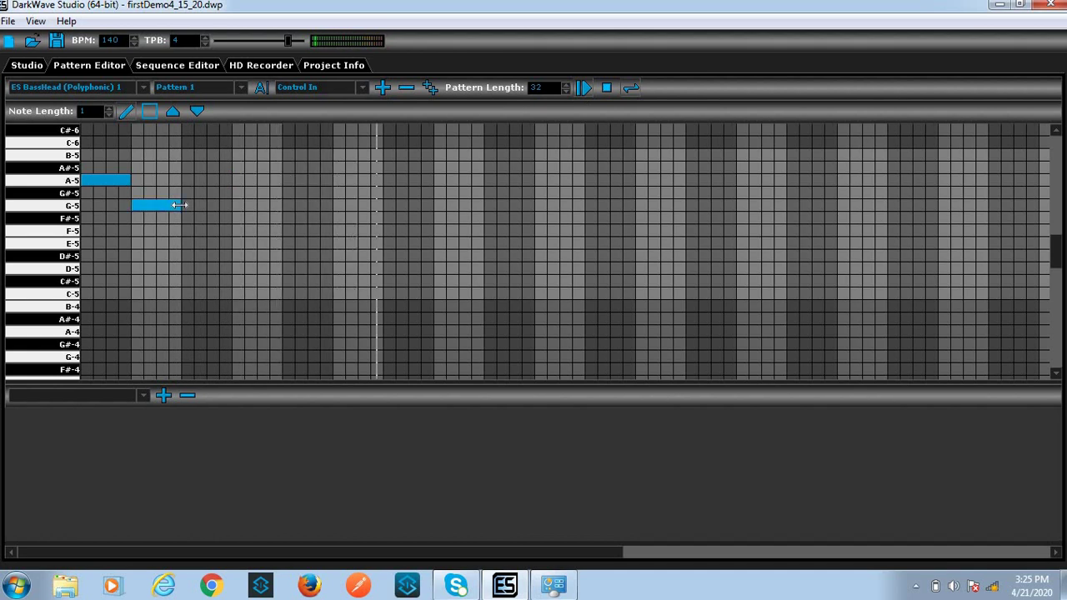
click(606, 89)
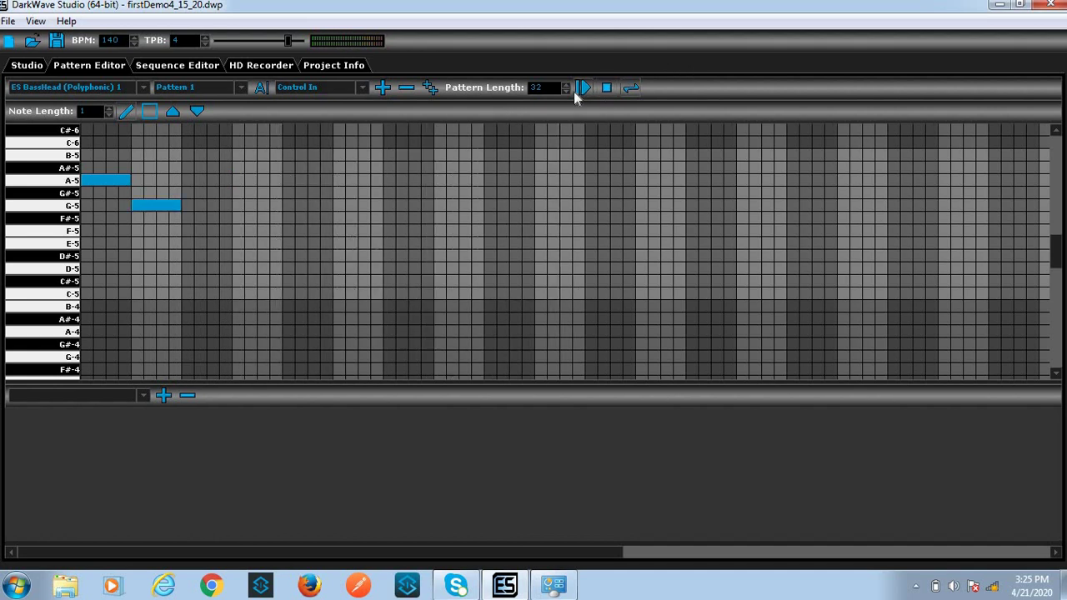
click(577, 91)
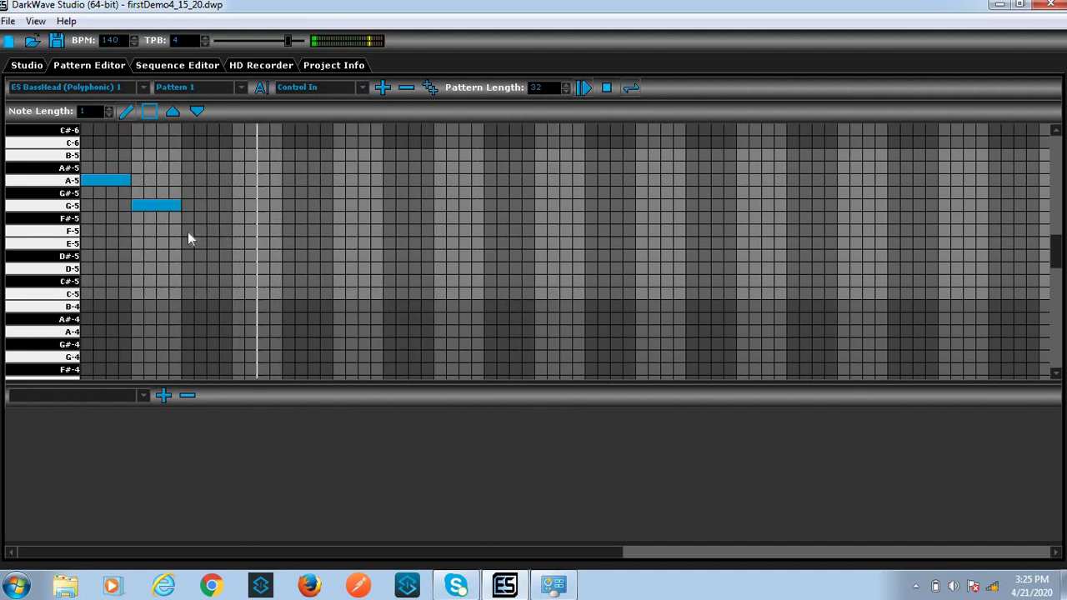
drag(214, 235, 227, 231)
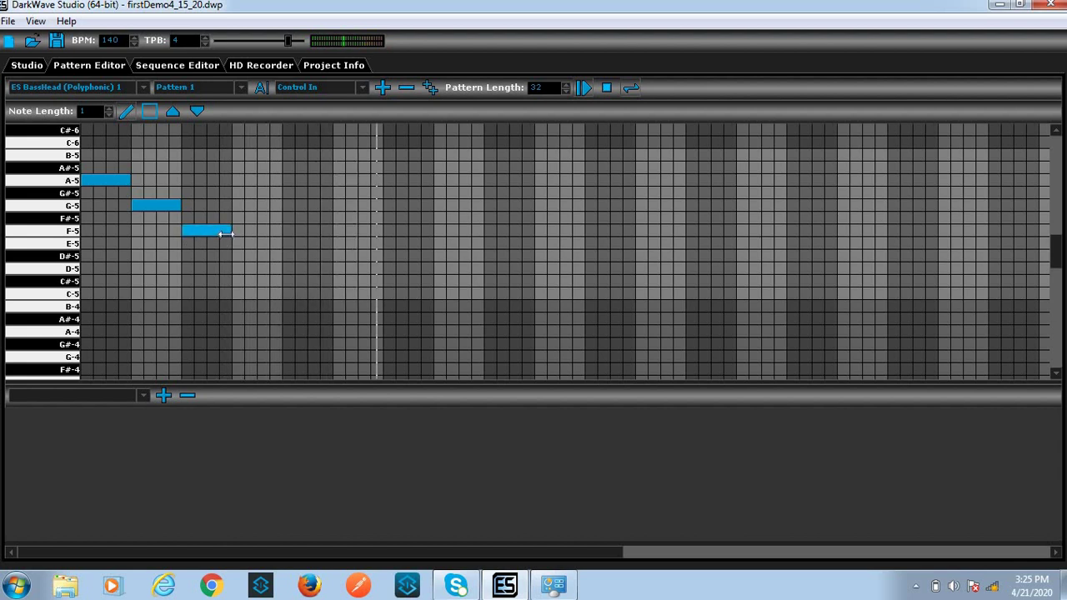
click(583, 89)
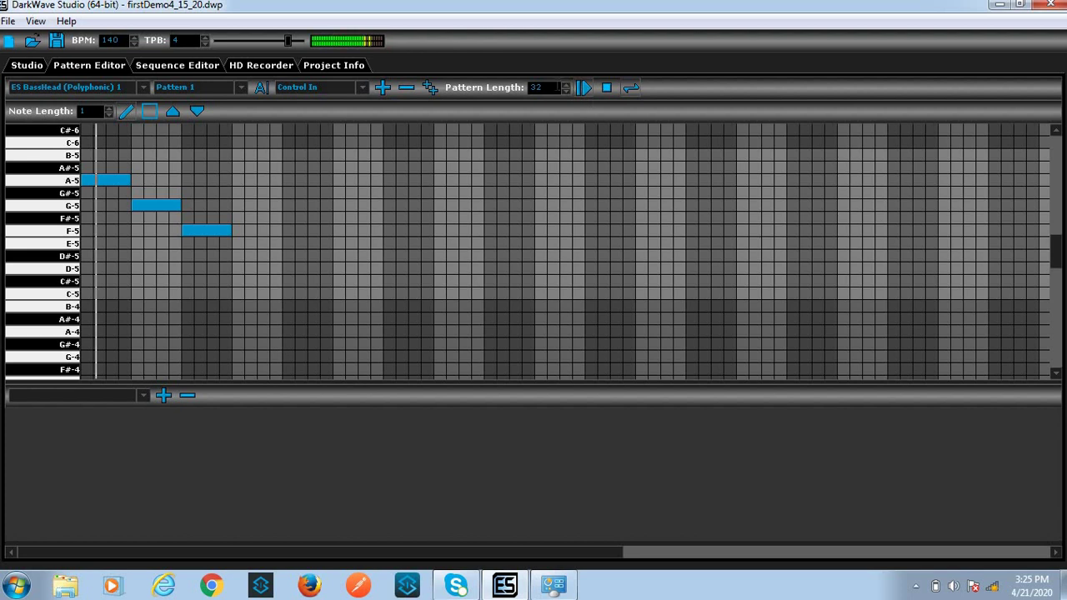
Set the pattern length to 10 and draw one-beat notes E-5, D#-5, D-5, C#-5, C-5 and B-4 on beats 4 to 9 in order
text(10)
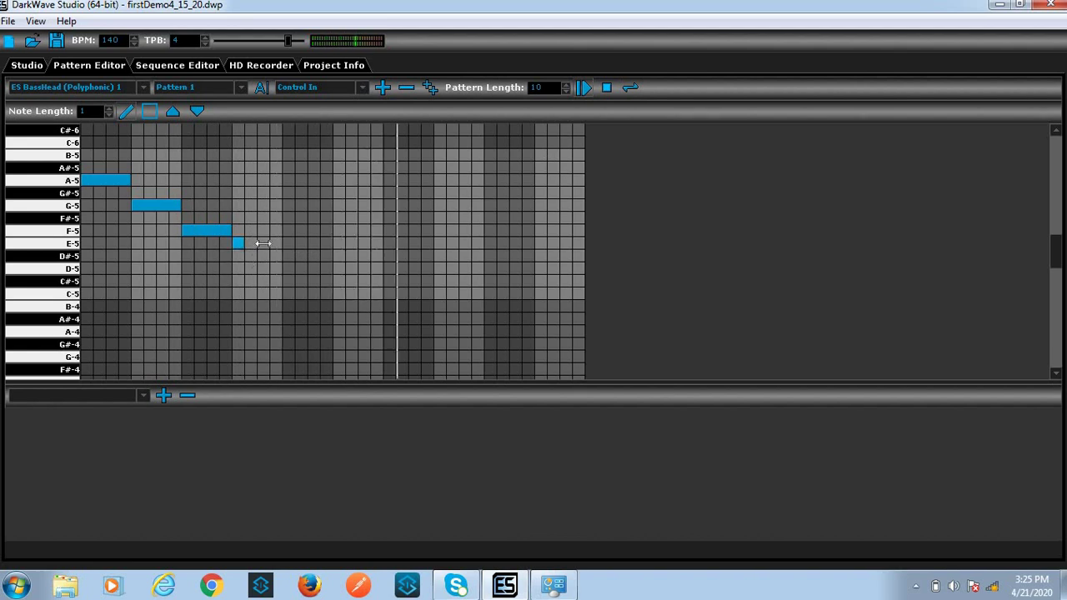
click(239, 243)
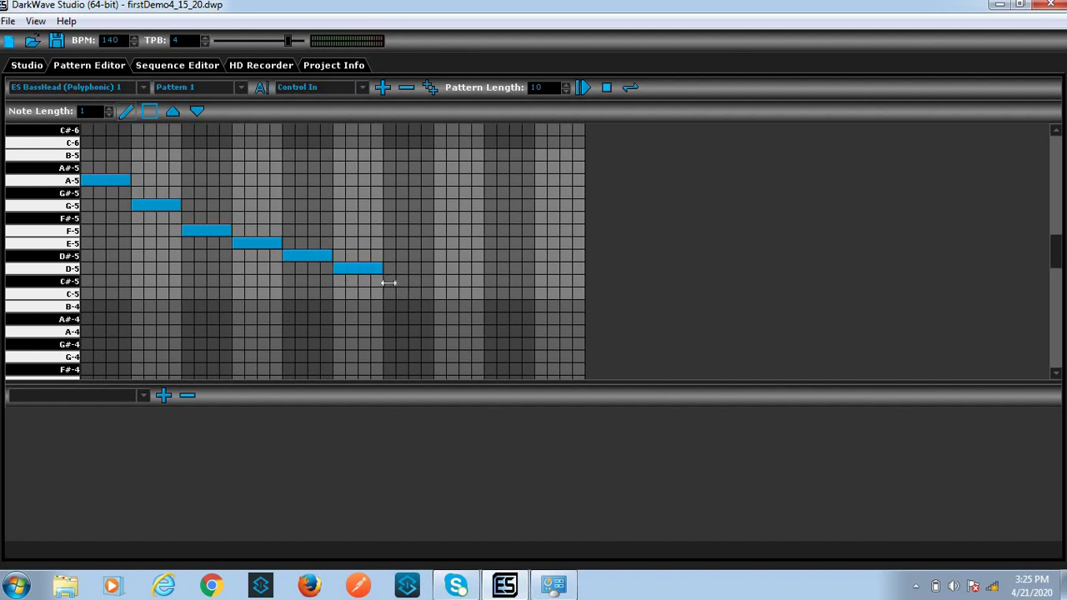
click(585, 92)
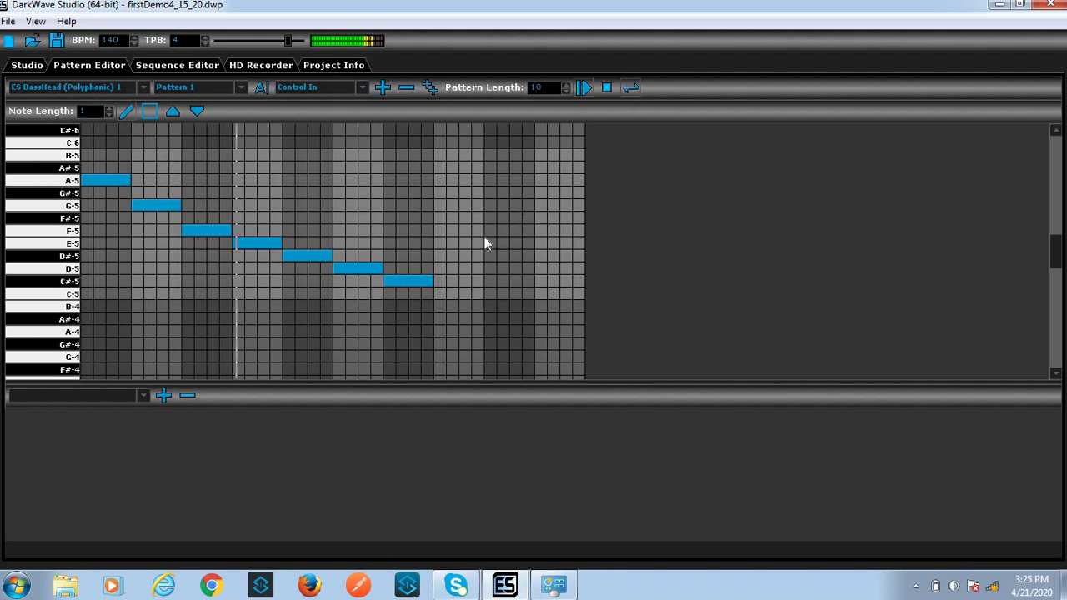
drag(441, 292, 534, 307)
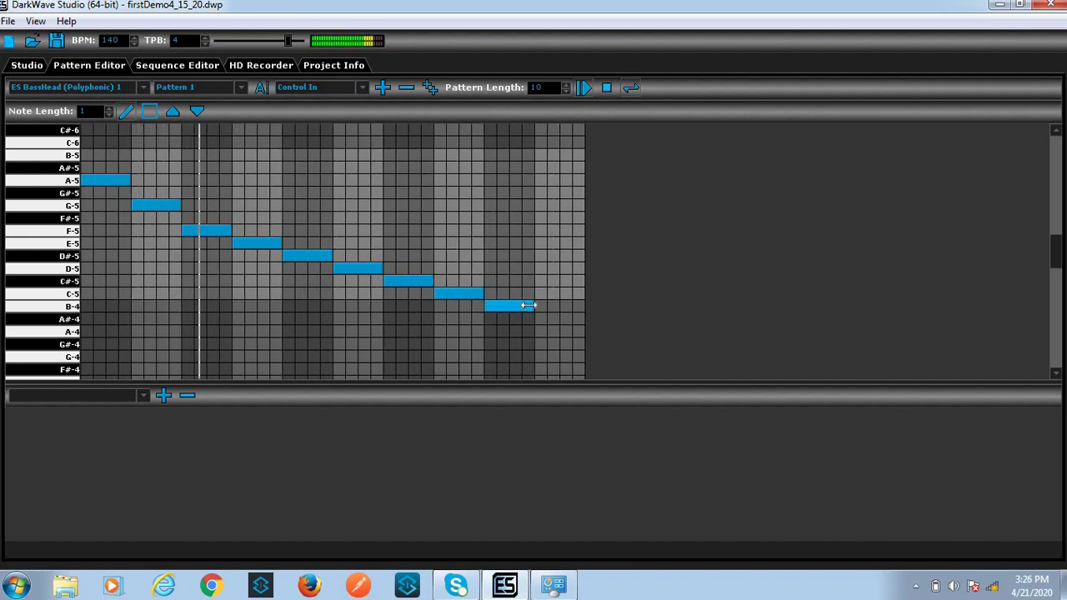
Add single-step notes A-4, G#-4, G-4 and F#-4 on the fourth steps of beats 8, 7, 6 and 5 respectively
click(472, 331)
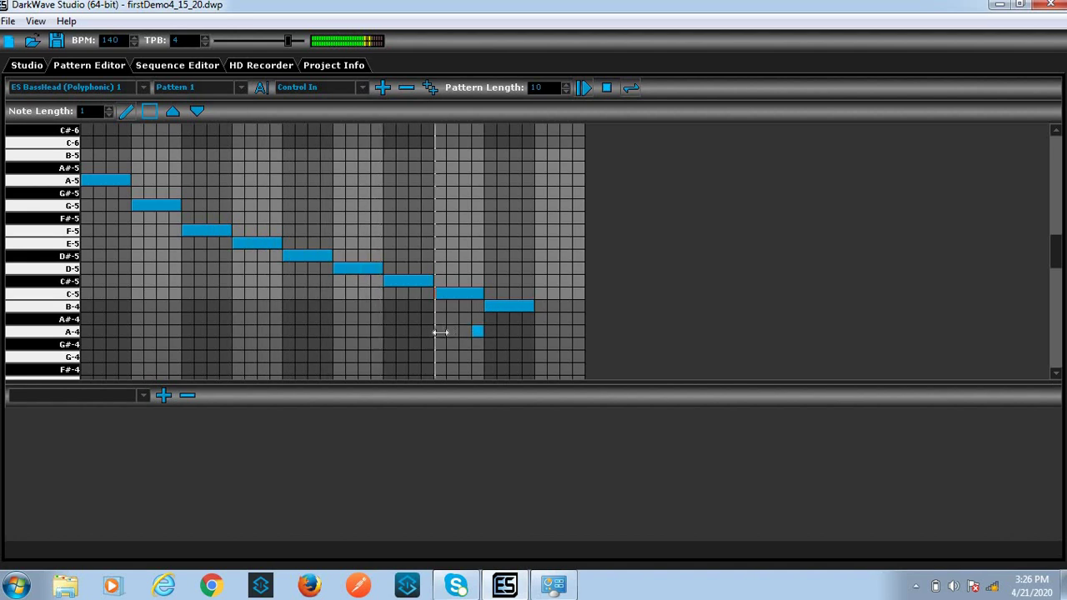
click(426, 343)
click(377, 356)
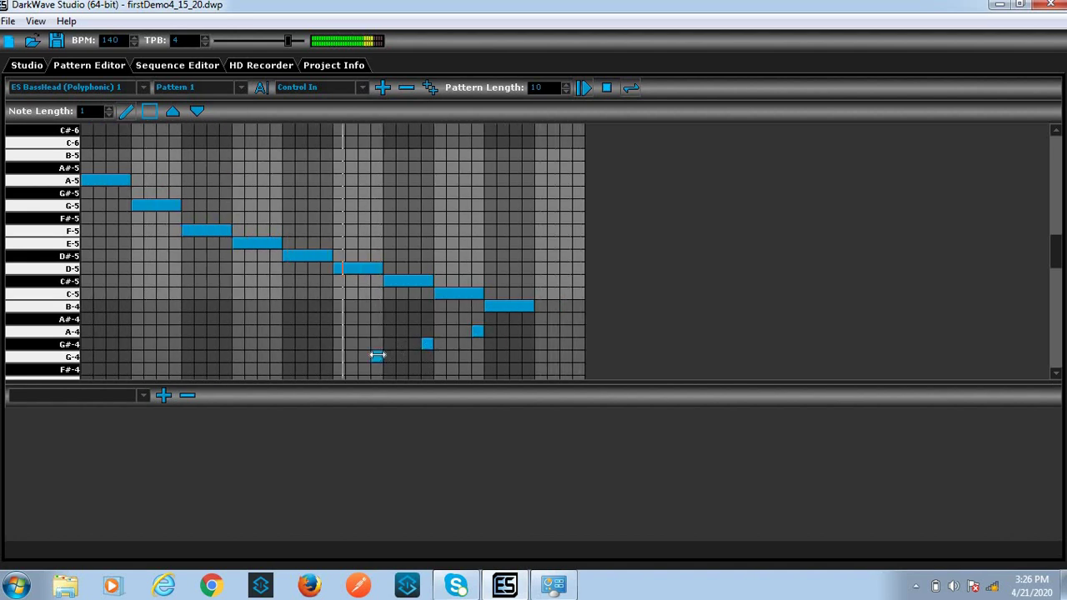
click(326, 368)
Add single-step notes G-4 on beat 4's fourth step and G#-4, A-4, B-4 and C#-5 on the first steps of beats 4, 3, 2 and 1
click(276, 356)
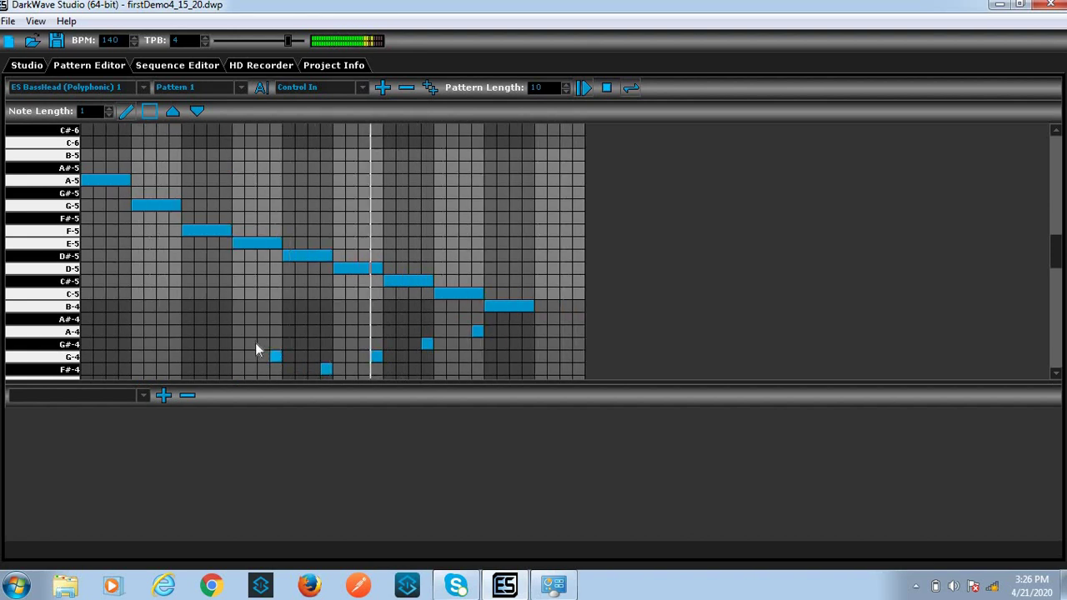
click(239, 343)
click(187, 331)
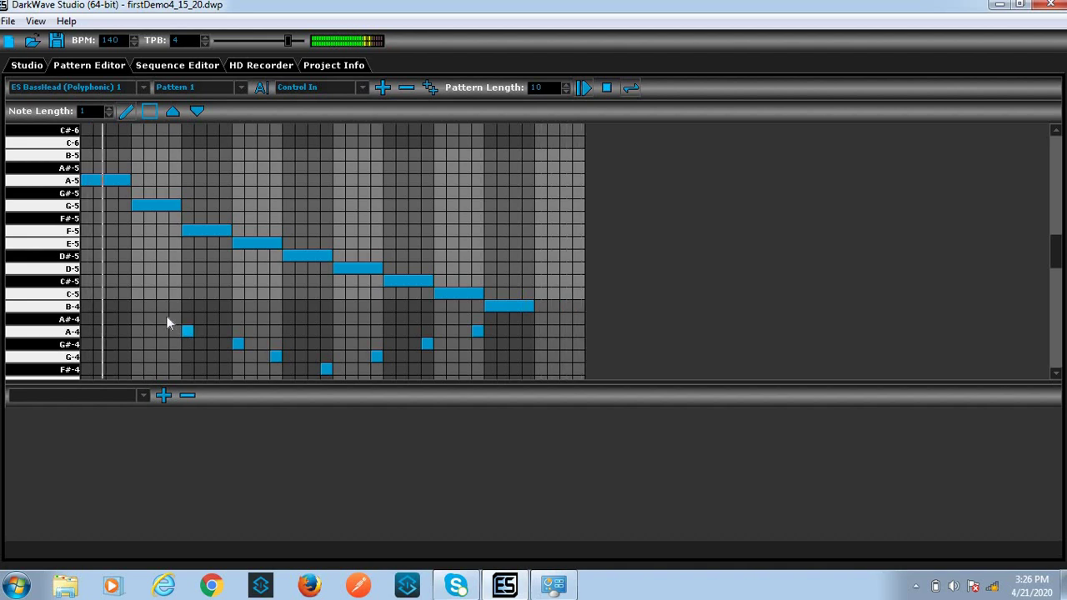
click(138, 305)
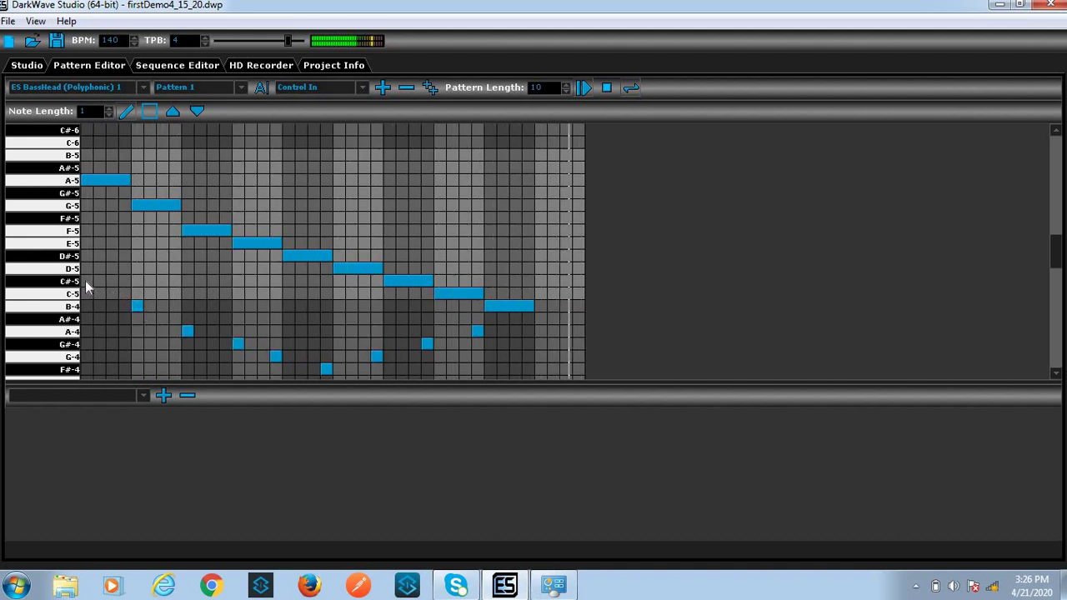
click(86, 281)
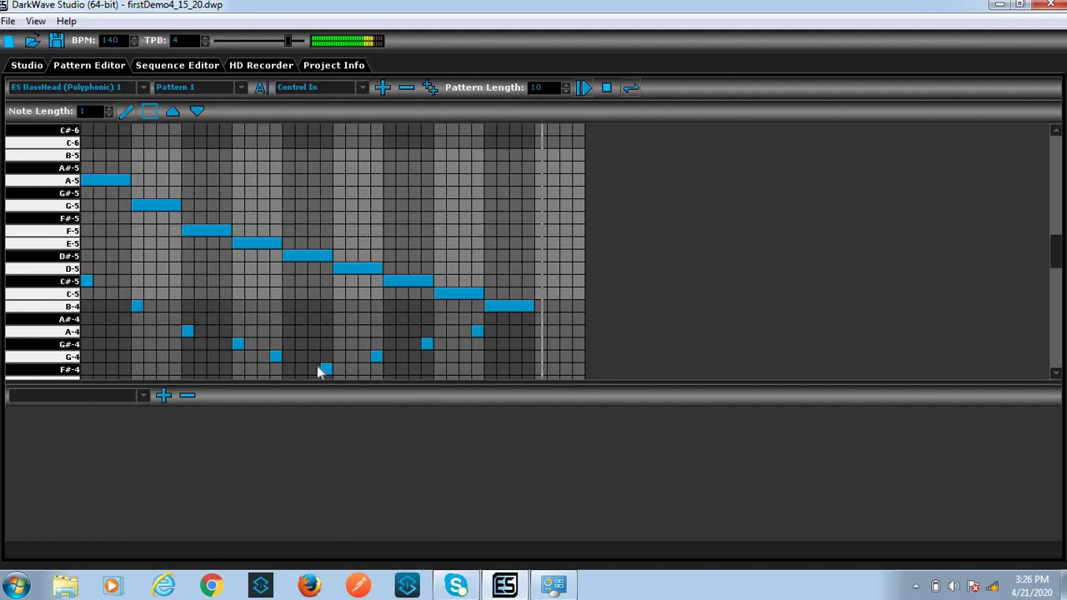
Add single-step F#-4 notes on the fourth steps of beats 6 to 9 and beat 10's second step, plus A#-4 and G#-4 on beat 10's last step
click(375, 369)
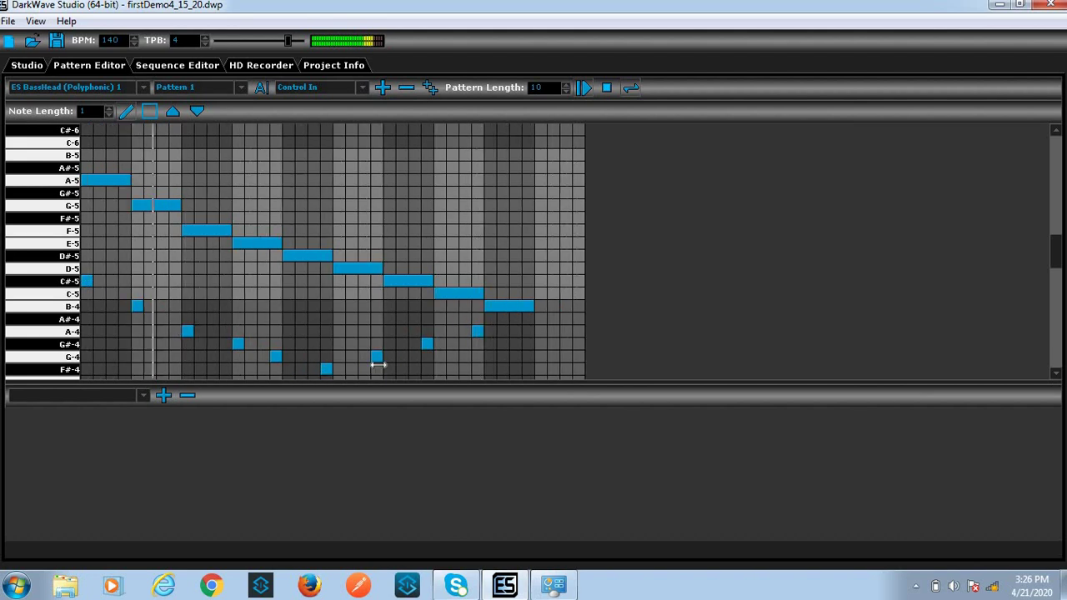
click(427, 368)
click(477, 369)
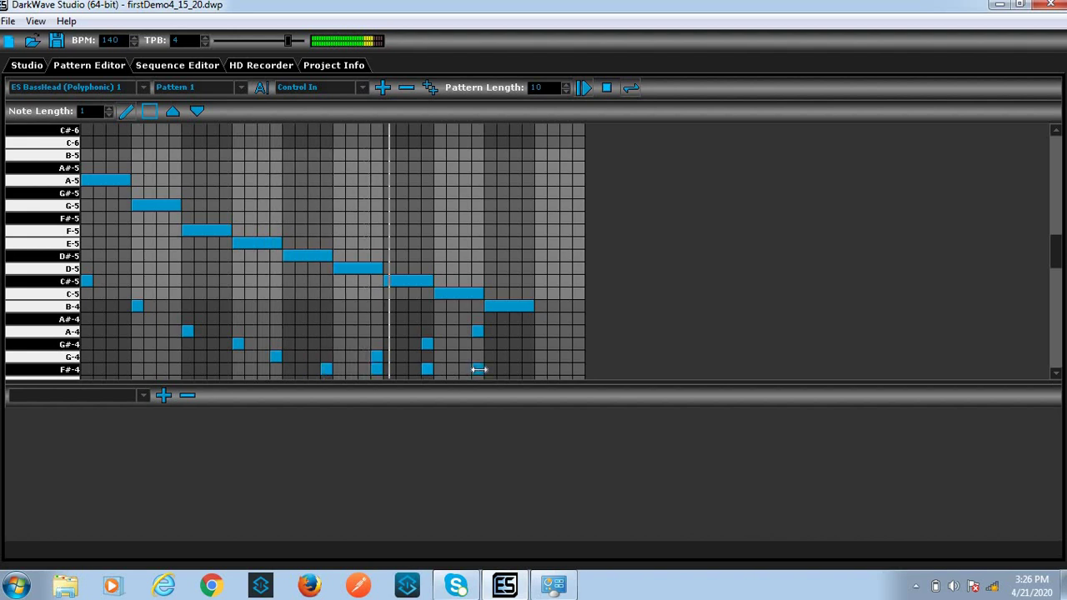
click(554, 369)
click(578, 319)
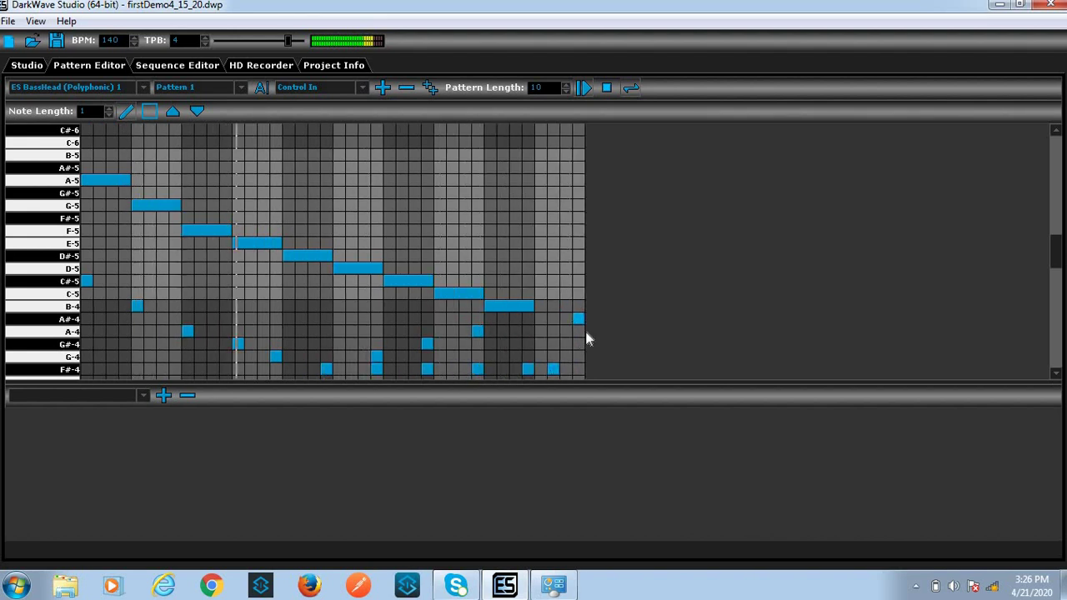
click(578, 343)
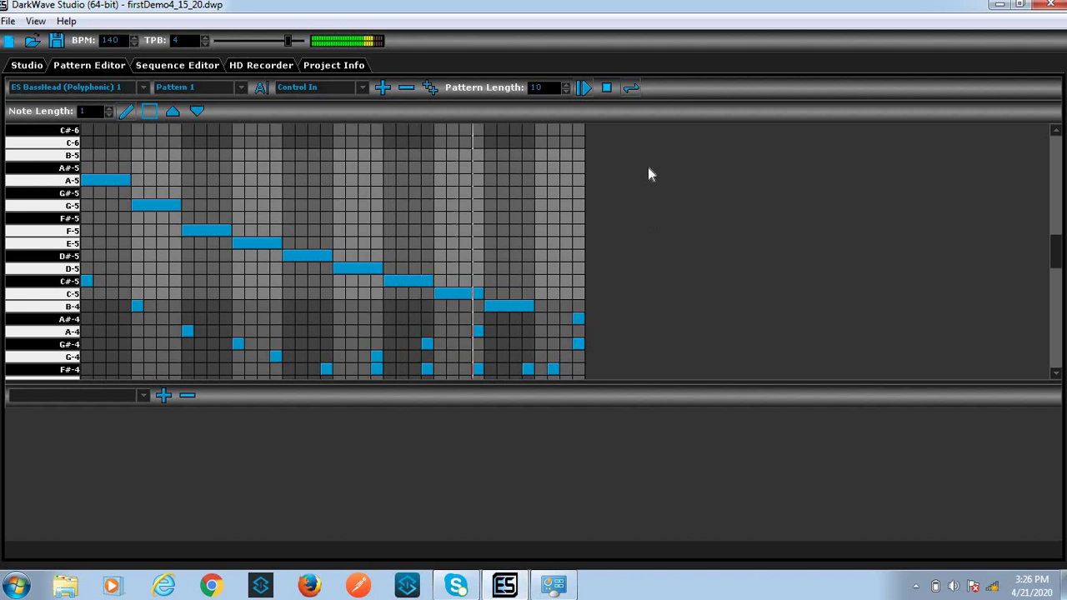